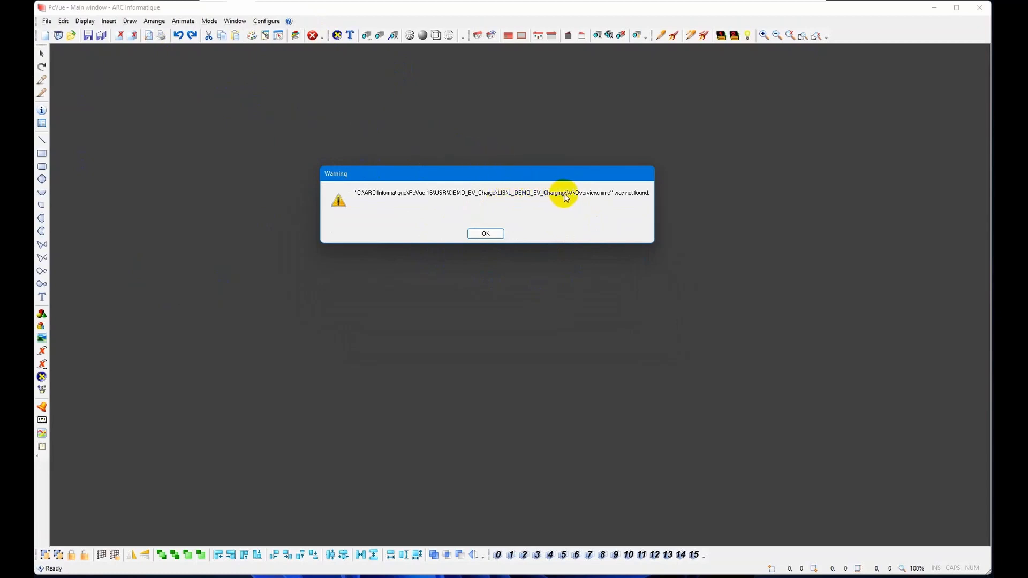
Dismiss the missing mimic warning and switch the interface language to French
click(488, 234)
click(267, 22)
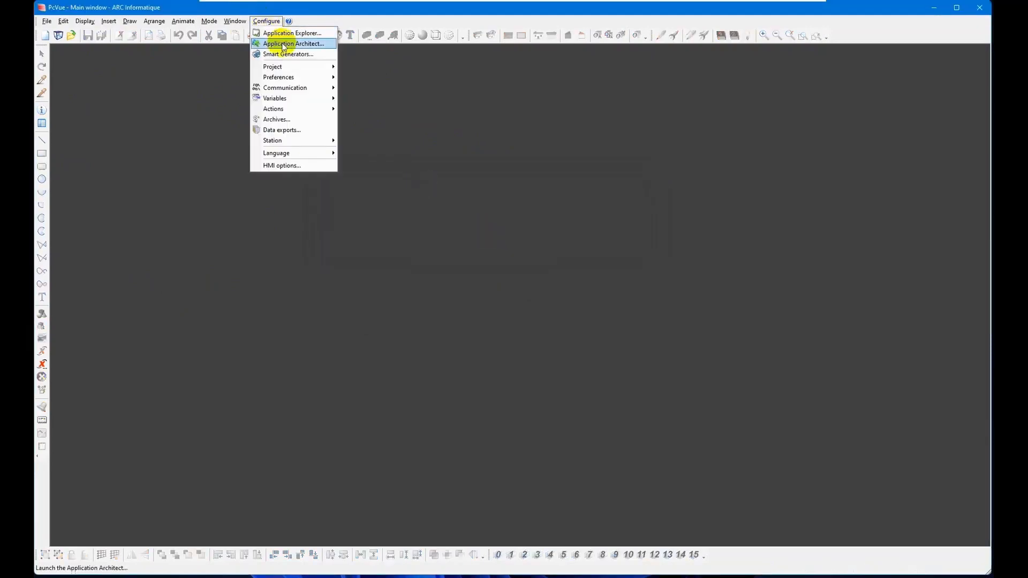
mouse_move(291, 65)
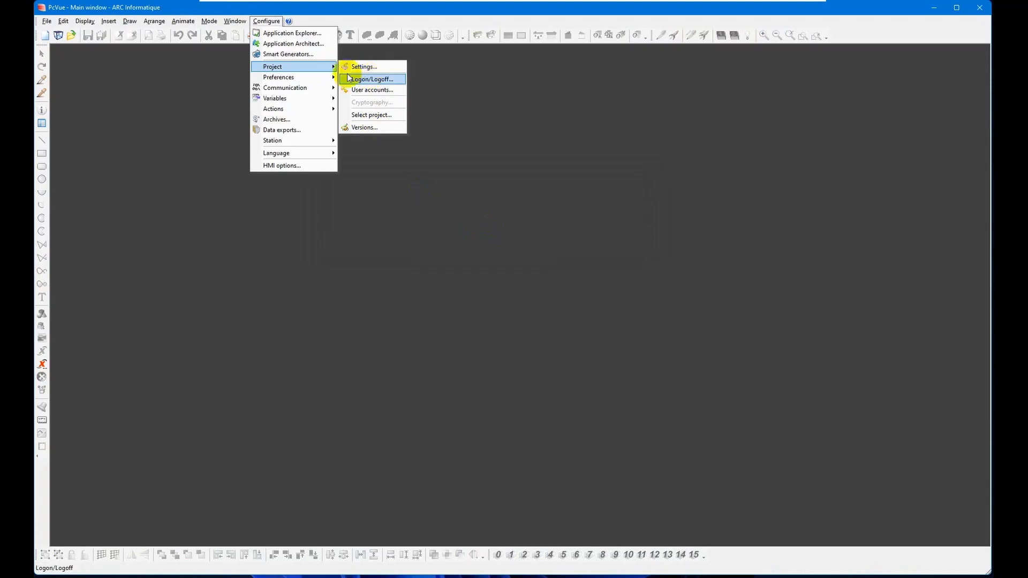
mouse_move(316, 153)
click(348, 153)
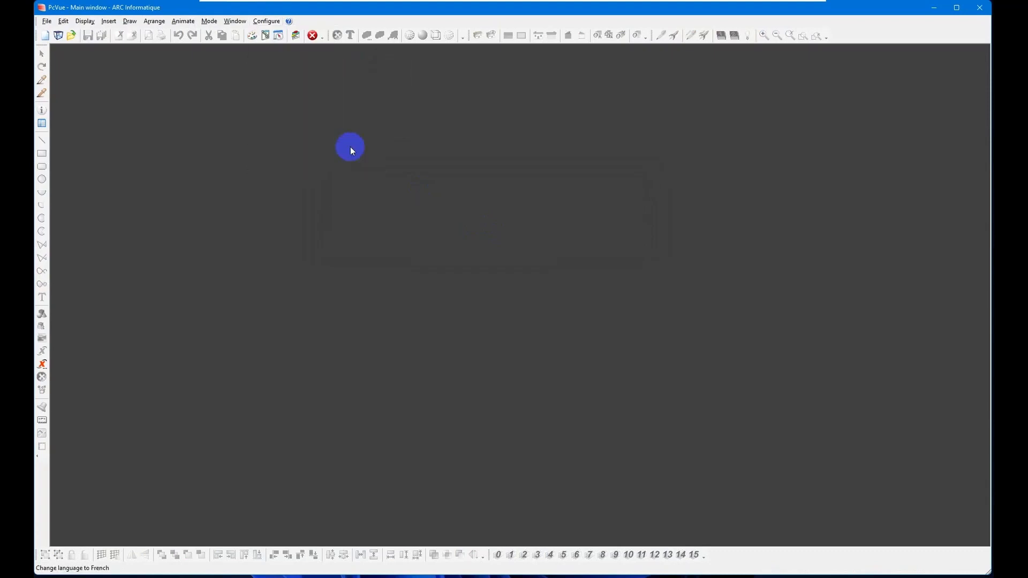
Open the project settings and examine the startup mimic, declarations program and post-initialisation program of the stations
click(324, 21)
mouse_move(382, 66)
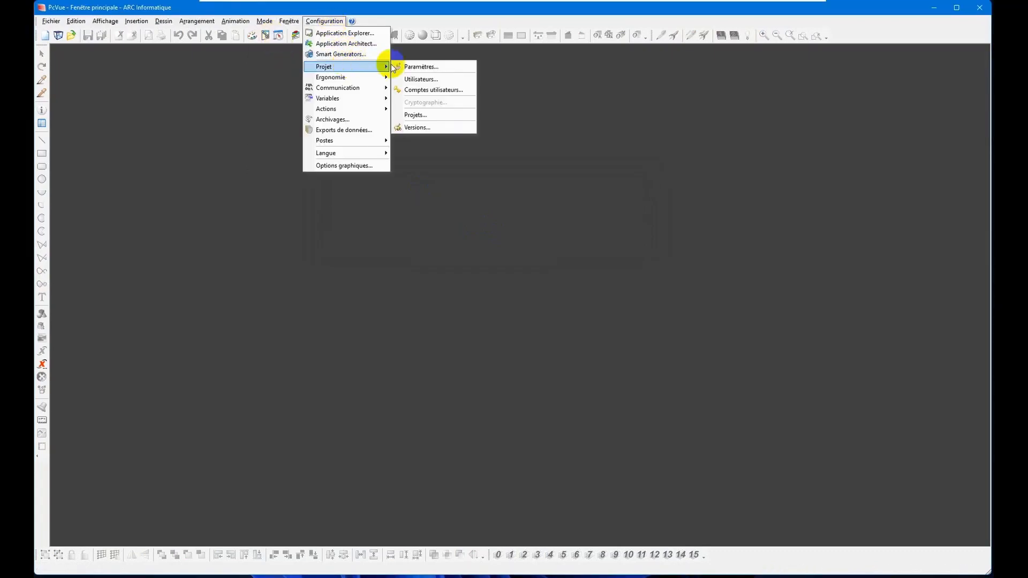
click(430, 65)
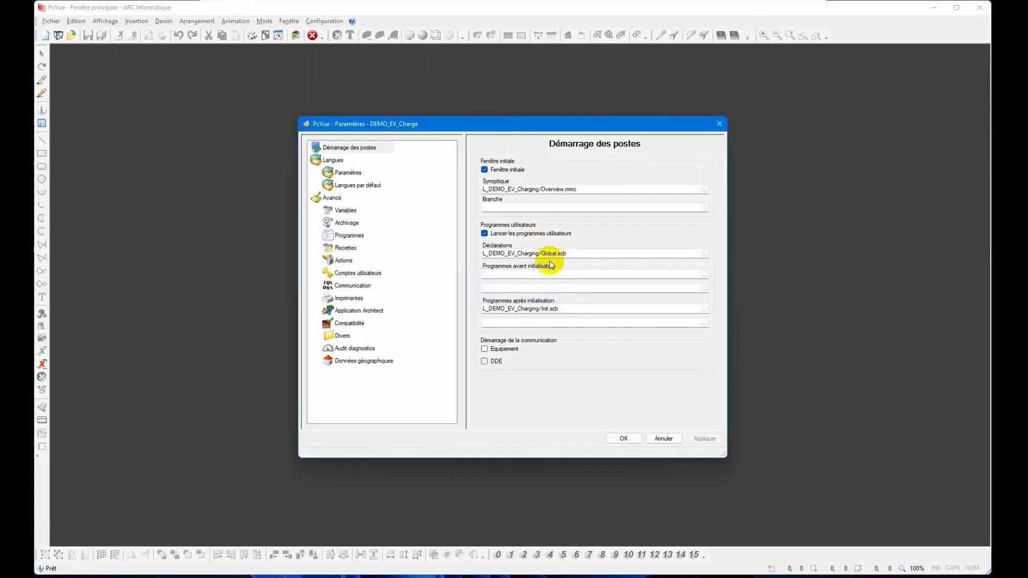
click(604, 189)
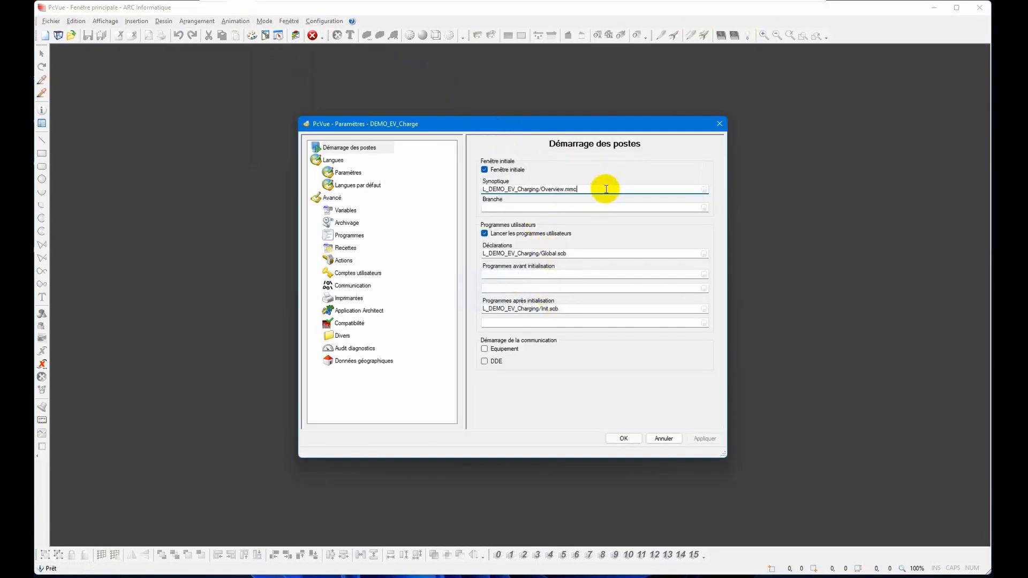
click(582, 255)
click(564, 309)
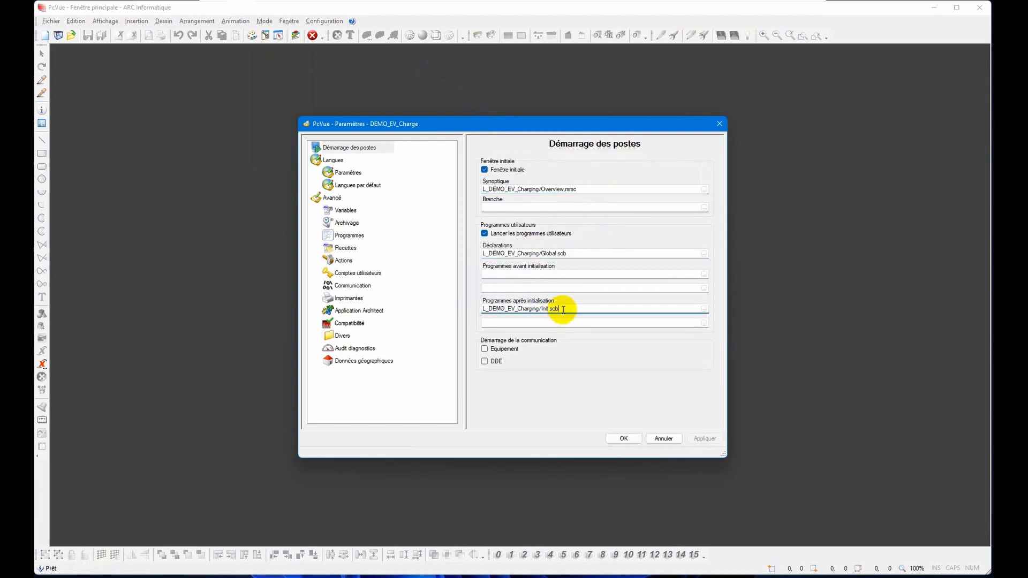
drag(565, 310, 459, 306)
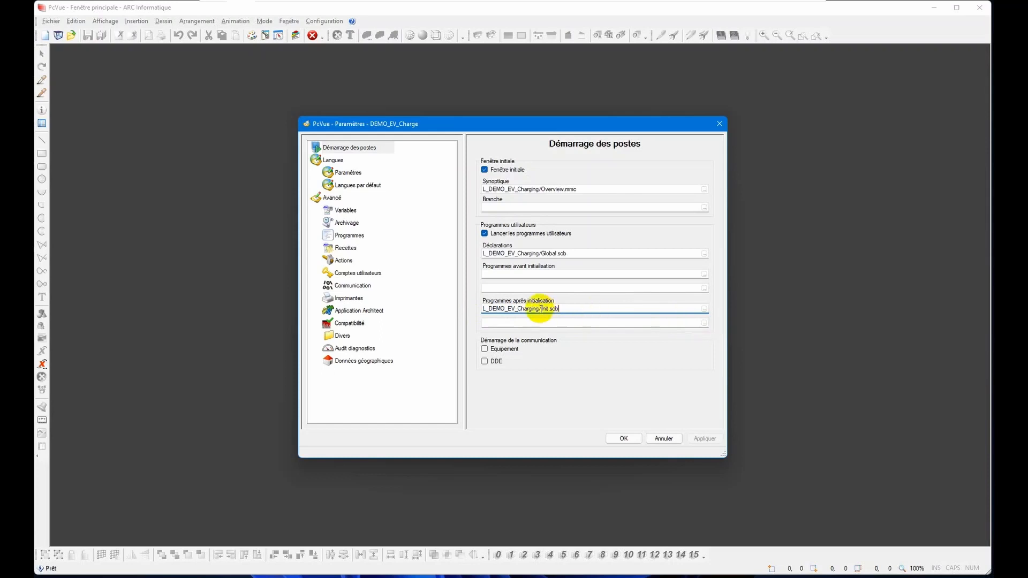
drag(539, 309, 482, 309)
Set Init.scb from the L_SmartCharging library as the second post-initialisation program, and apply and close the project settings
click(704, 323)
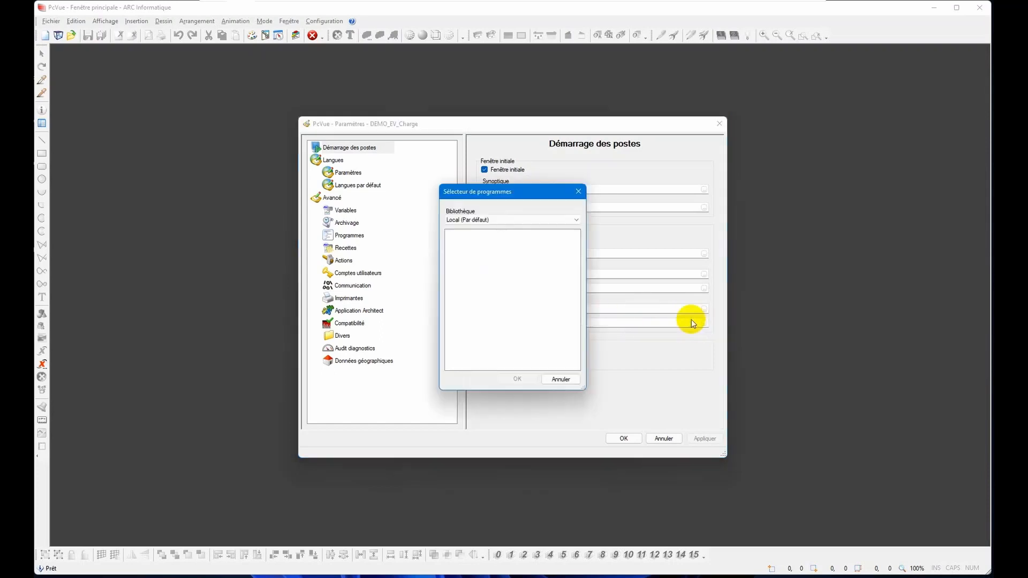
click(489, 220)
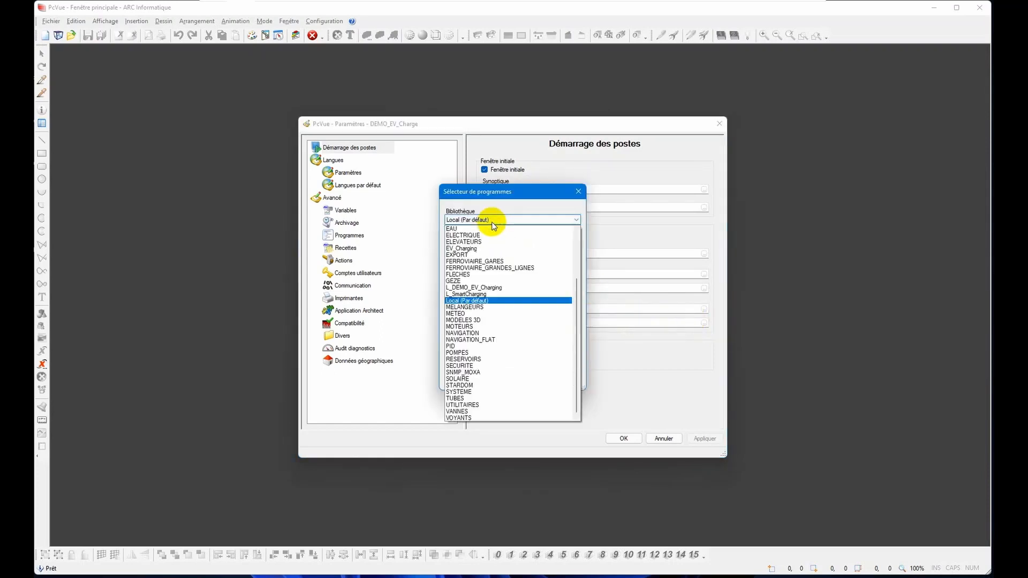
click(489, 292)
click(464, 260)
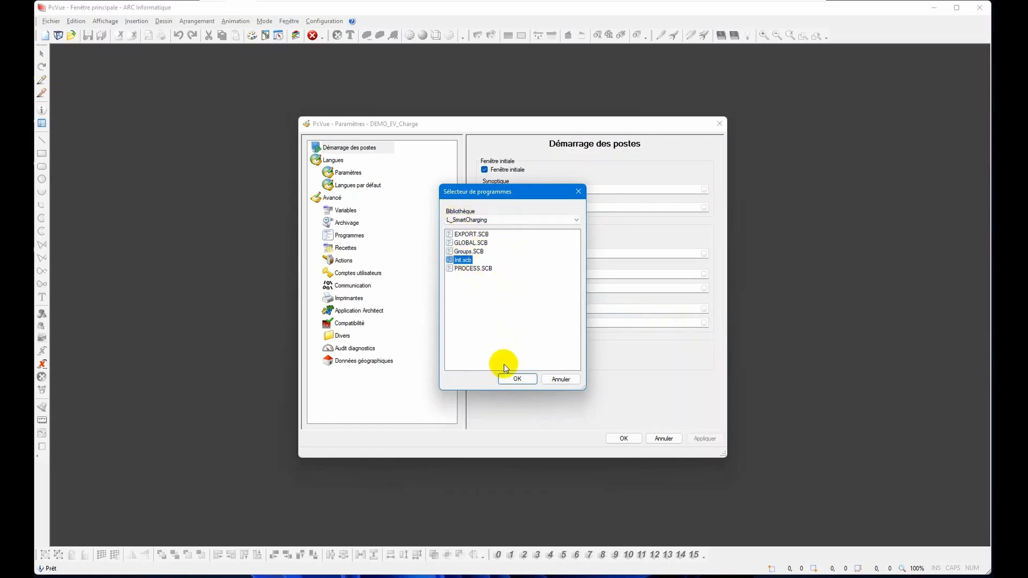
click(517, 379)
click(704, 438)
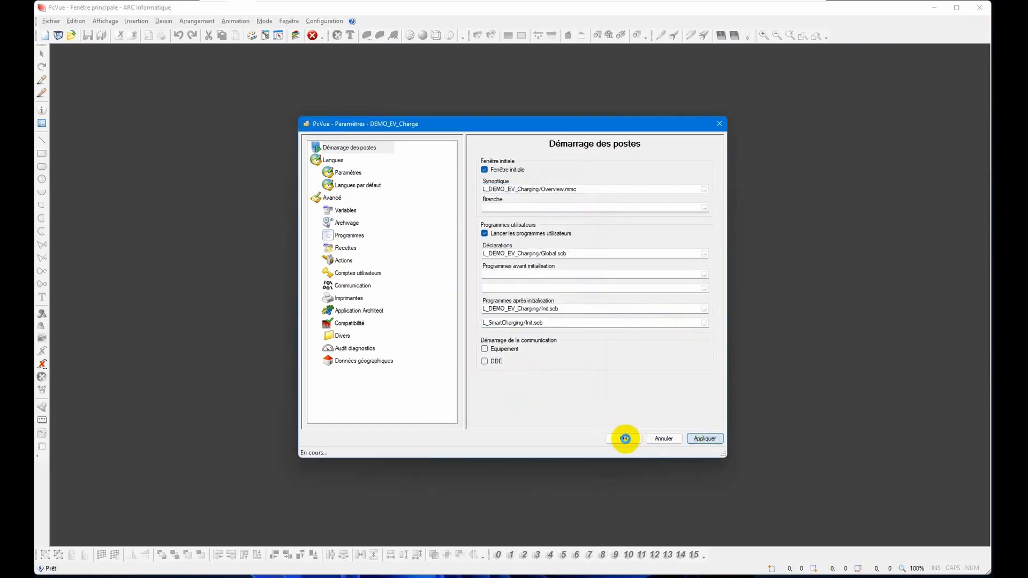
click(624, 439)
Launch Application Architect for the DEMO_EV_Charge project
click(324, 21)
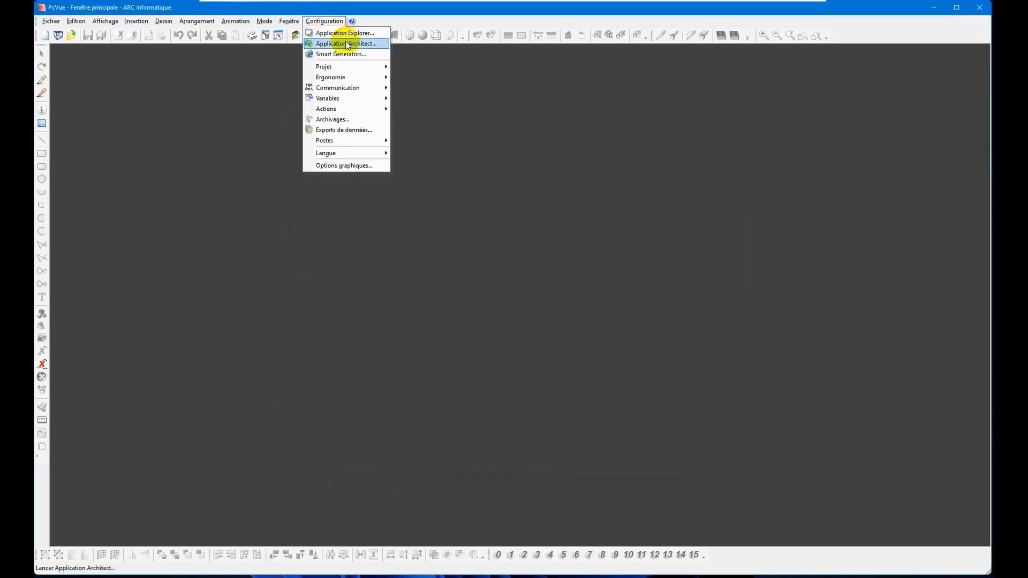
click(351, 49)
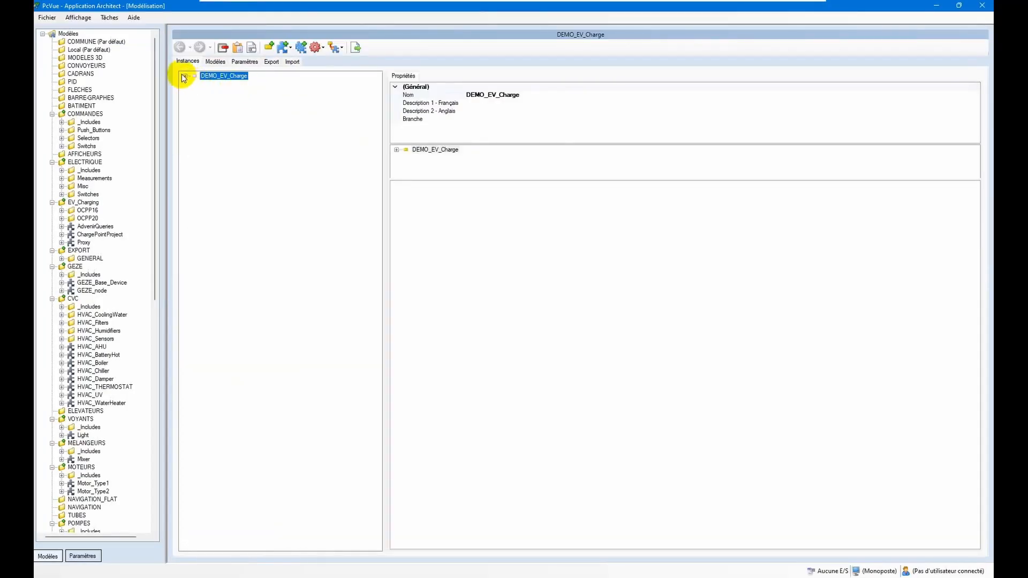
click(185, 76)
Instantiate the WithSmartChargingP template of ChargePointProject in L_DEMO_EV_Charging under the DEMO_EV_Charge project, keeping the default name
drag(154, 67, 143, 348)
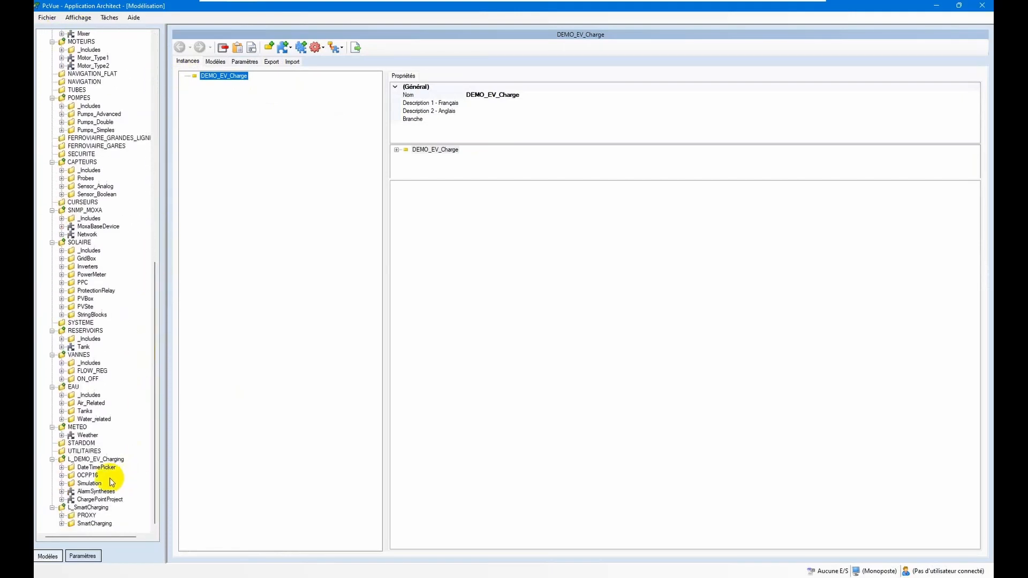
click(81, 500)
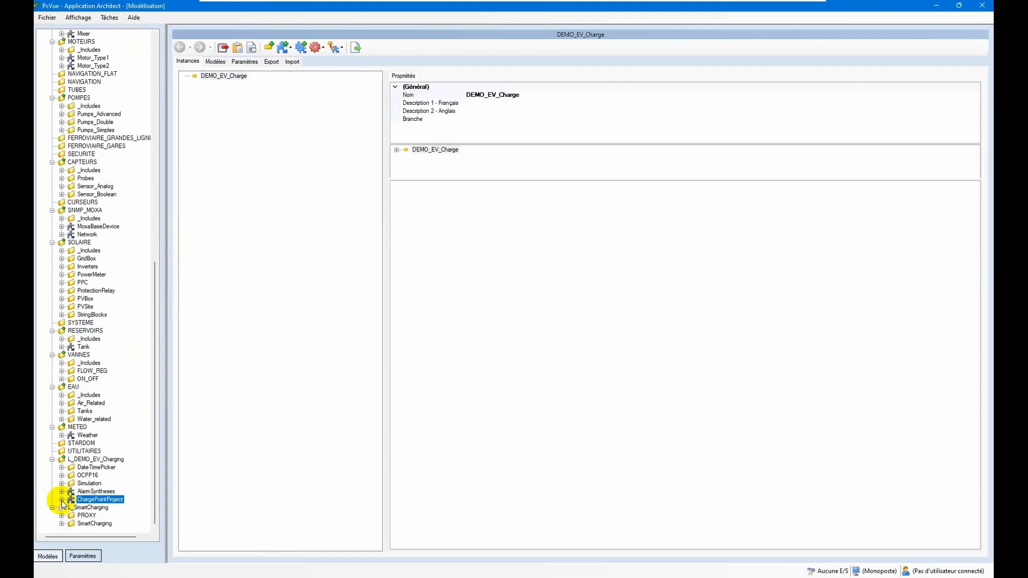
click(62, 501)
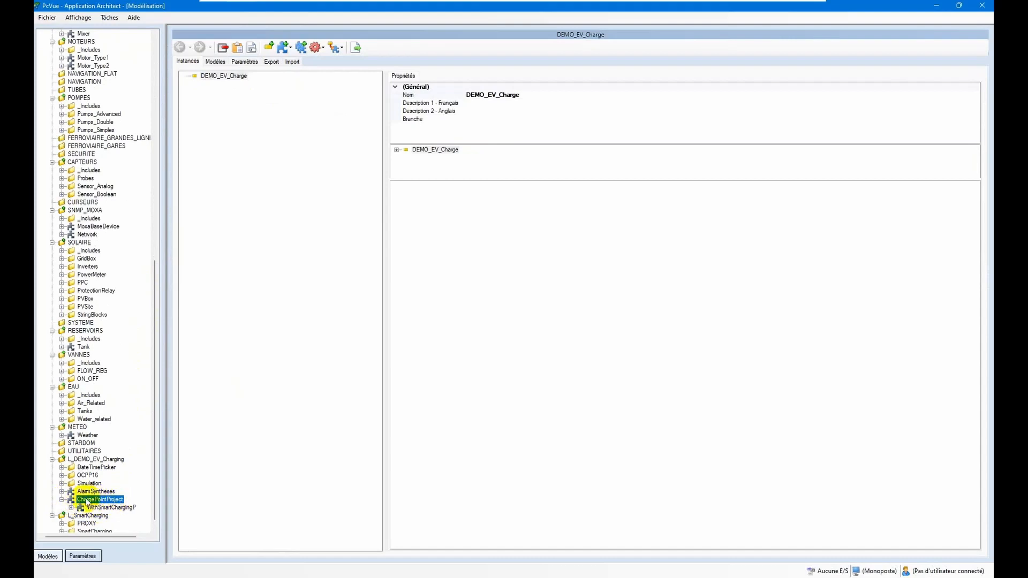
click(89, 509)
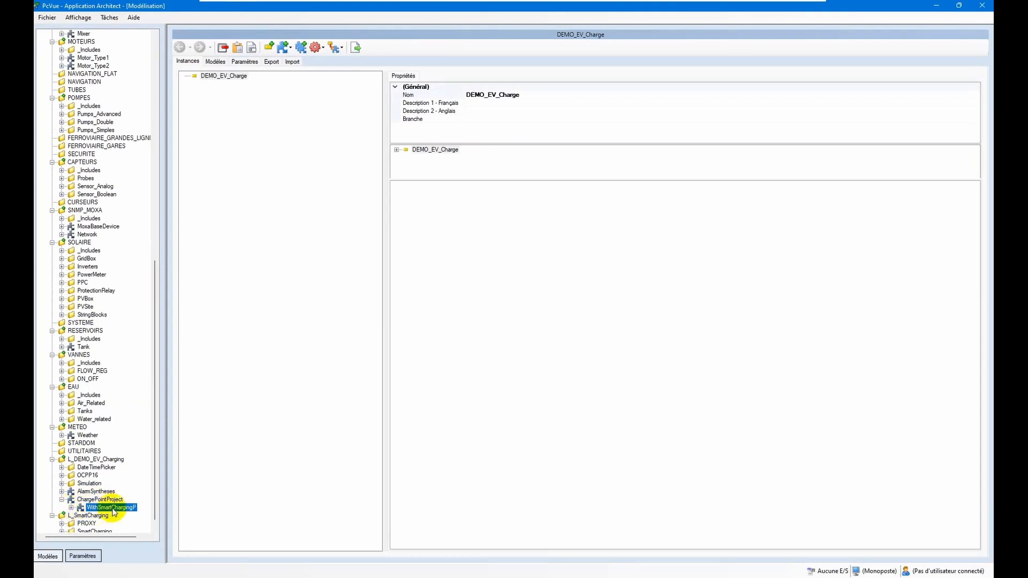
drag(115, 511, 222, 78)
click(253, 115)
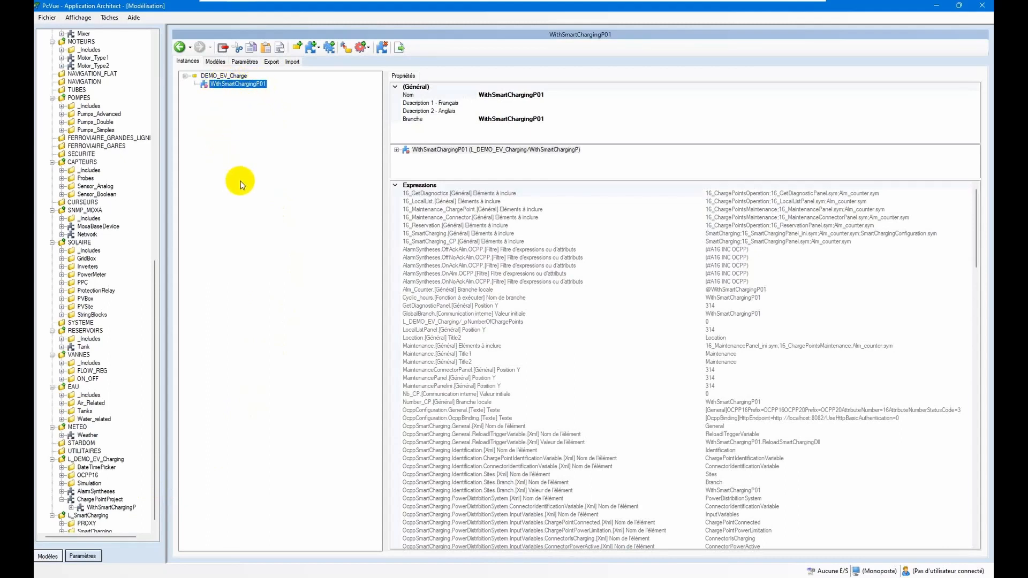
Add a WithSmartChargingChargePoint instance under WithSmartChargingP01 and an instance of the smart-charging 16_Connector template beneath it, keeping the default names
double_click(63, 475)
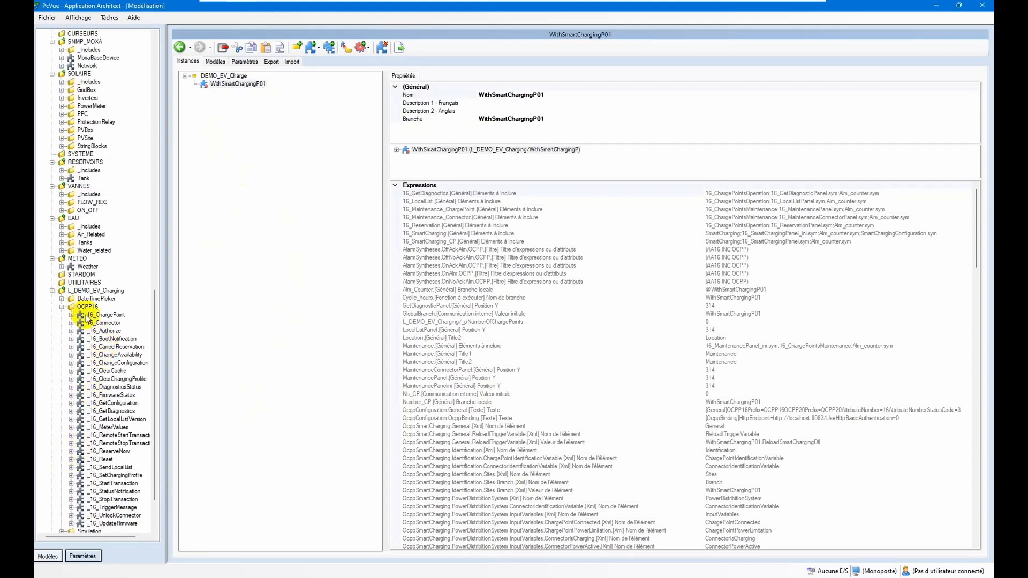
double_click(91, 316)
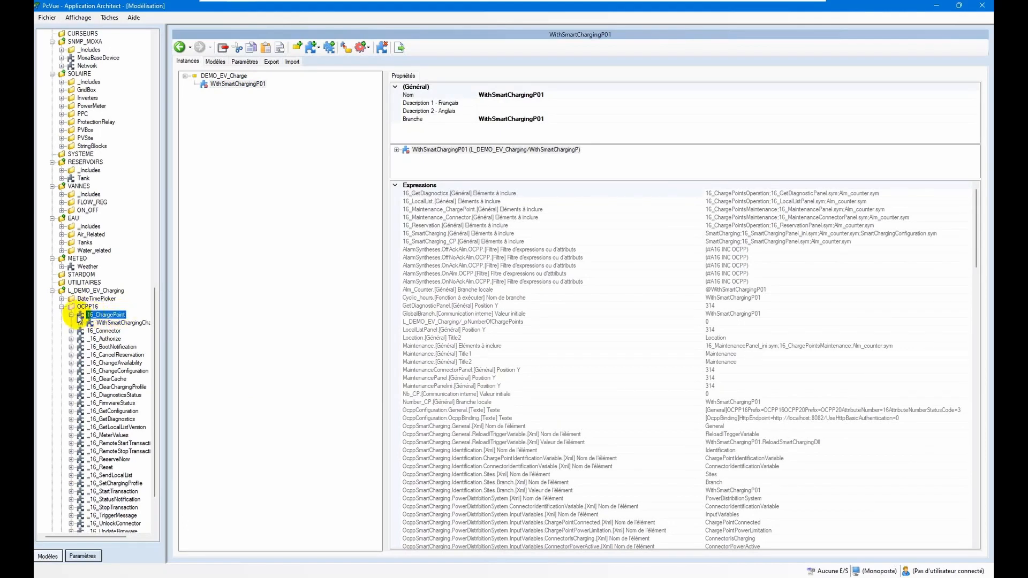
click(109, 324)
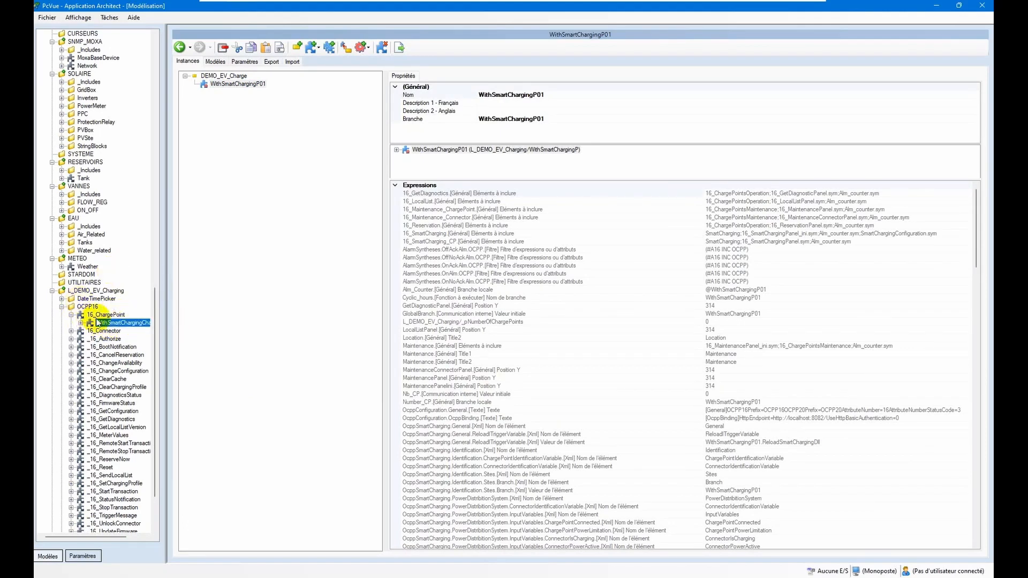
drag(88, 325, 241, 87)
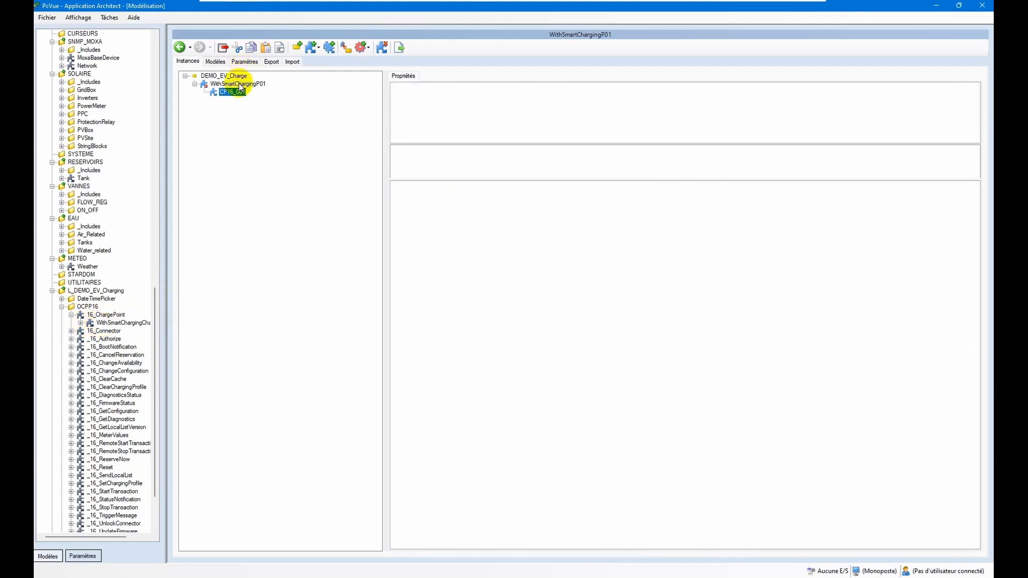
click(239, 123)
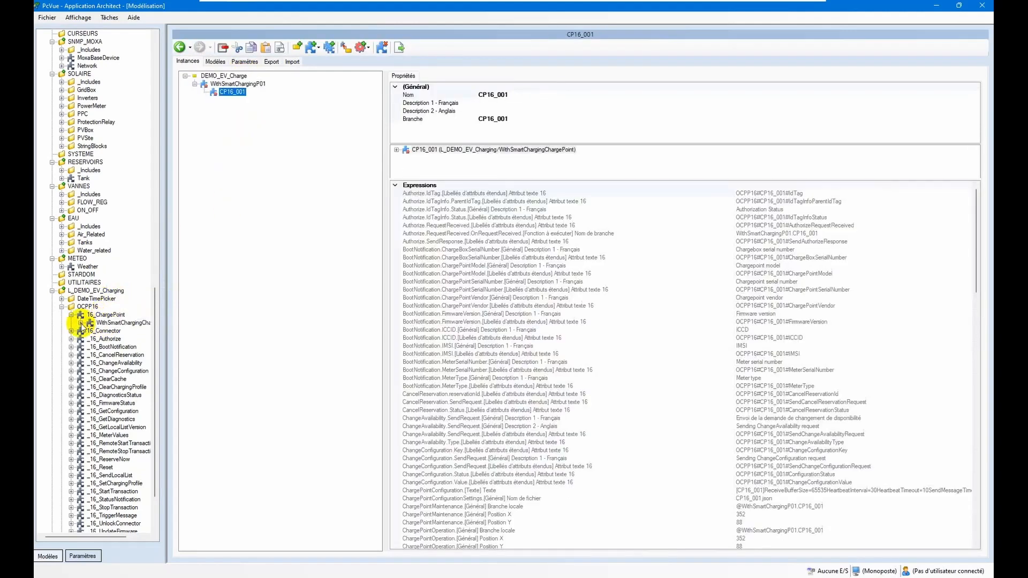
click(71, 331)
drag(105, 340, 240, 102)
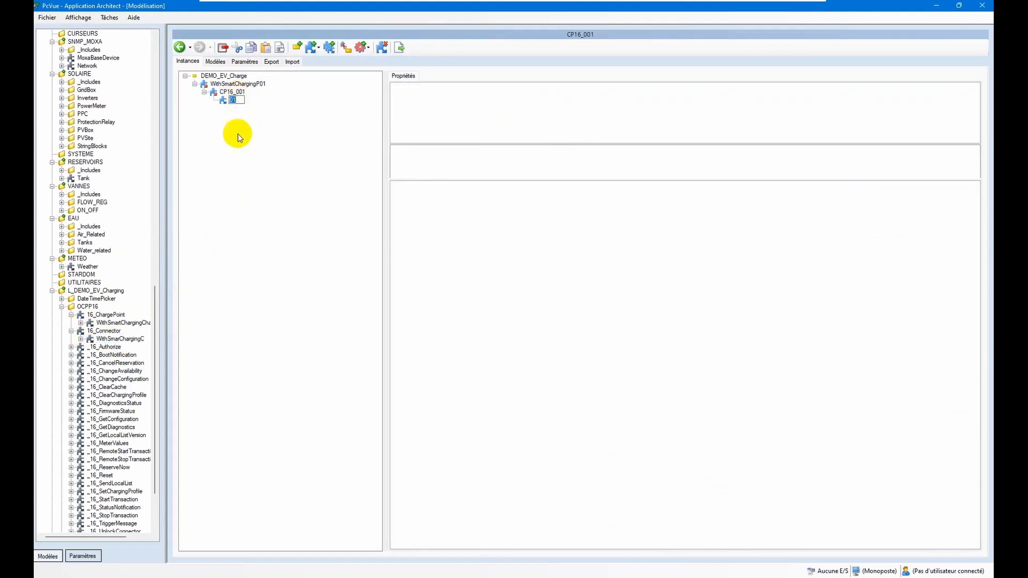
Examine the port in the _pHttpEndpoint parameter of the WithSmartChargingP01 instance, with its expressions collapsed
click(250, 86)
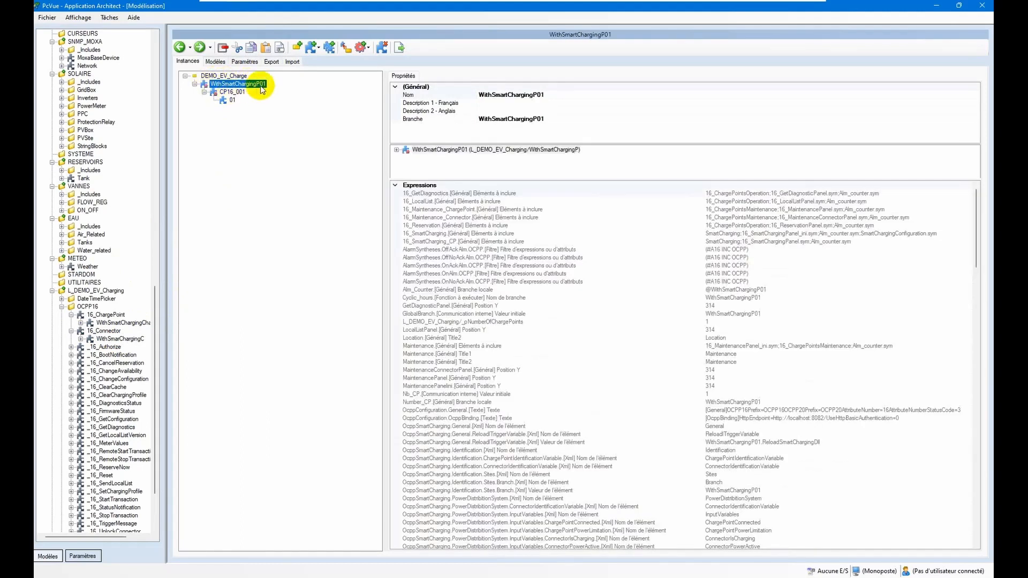
click(396, 186)
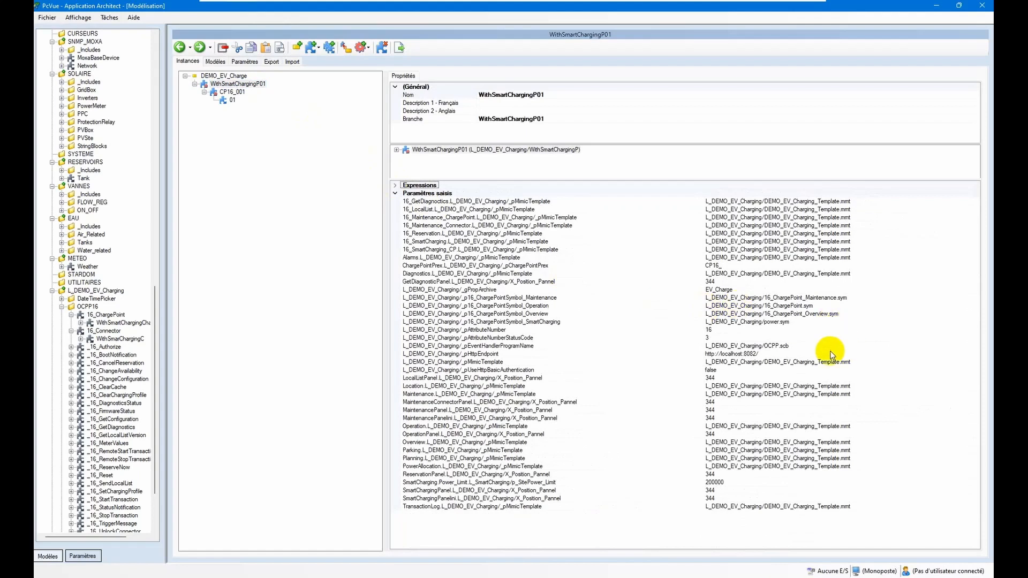
click(757, 354)
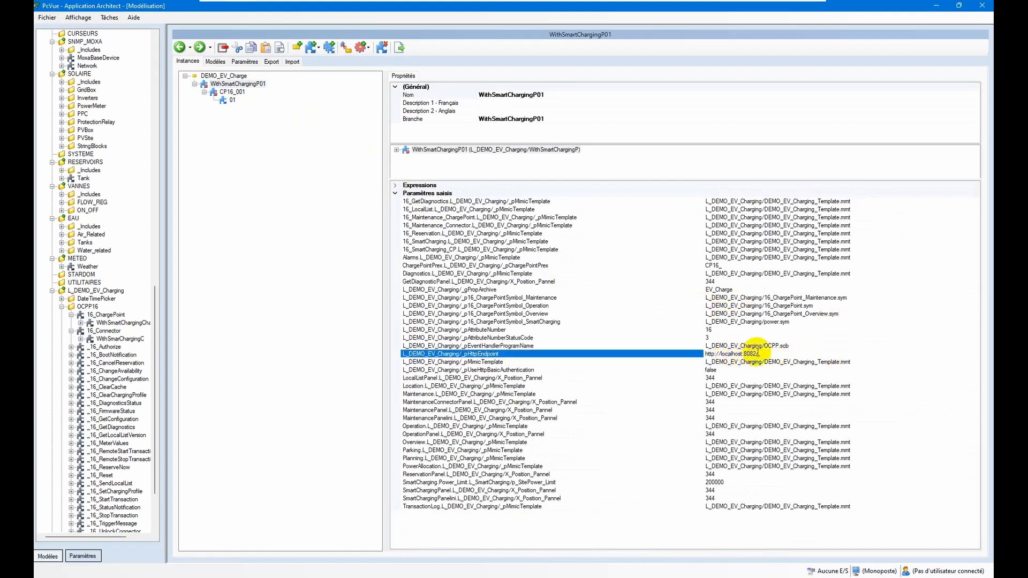
drag(755, 354, 748, 354)
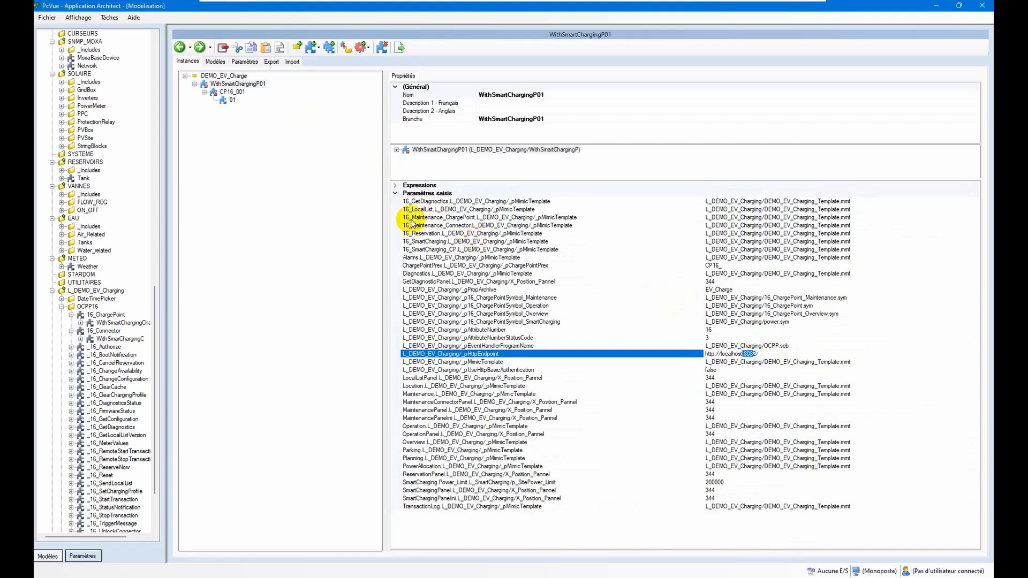
Set the p_SitePower_Limit parameter of WithSmartChargingP01 to 300000
click(737, 483)
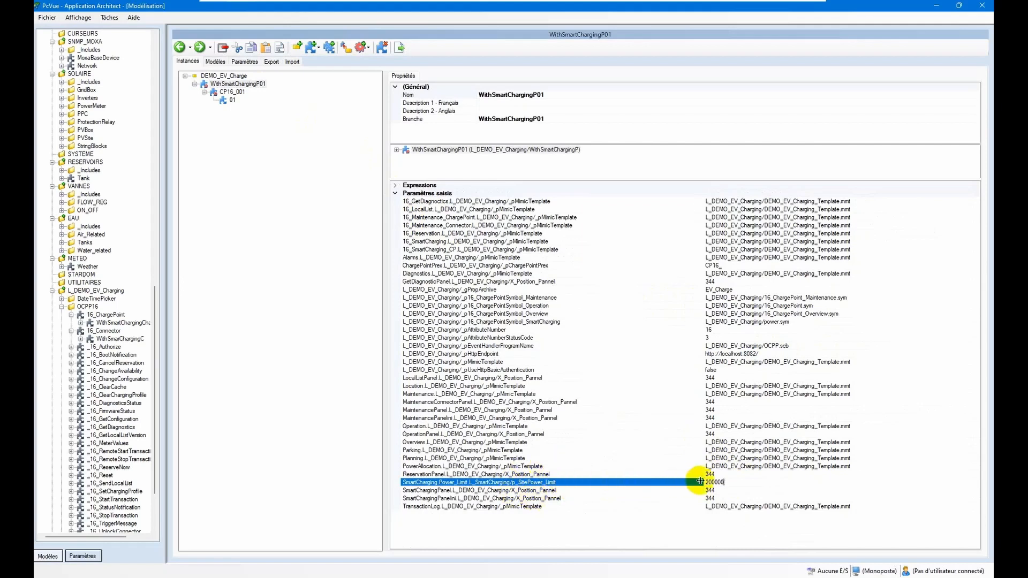
double_click(718, 482)
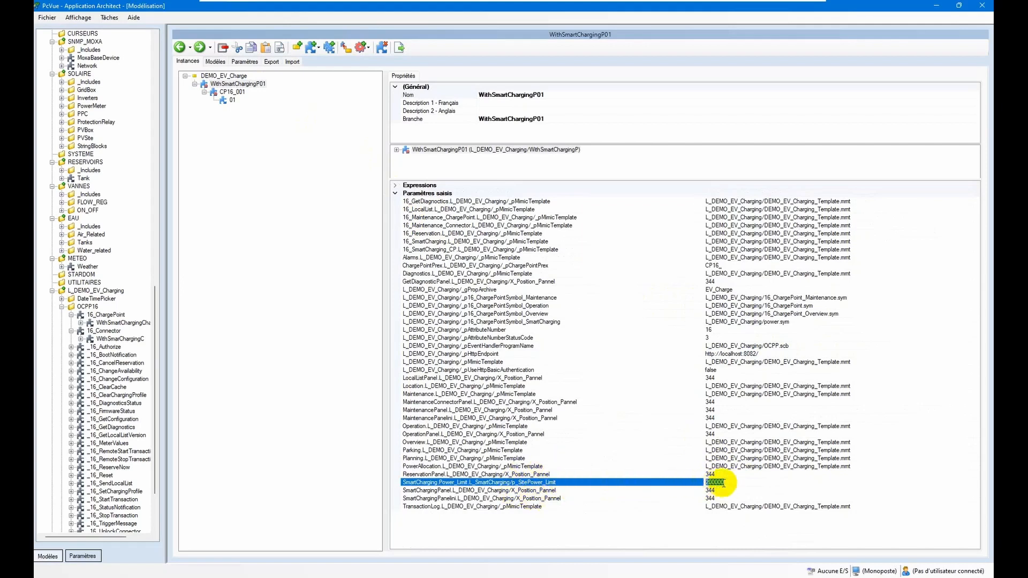
click(731, 482)
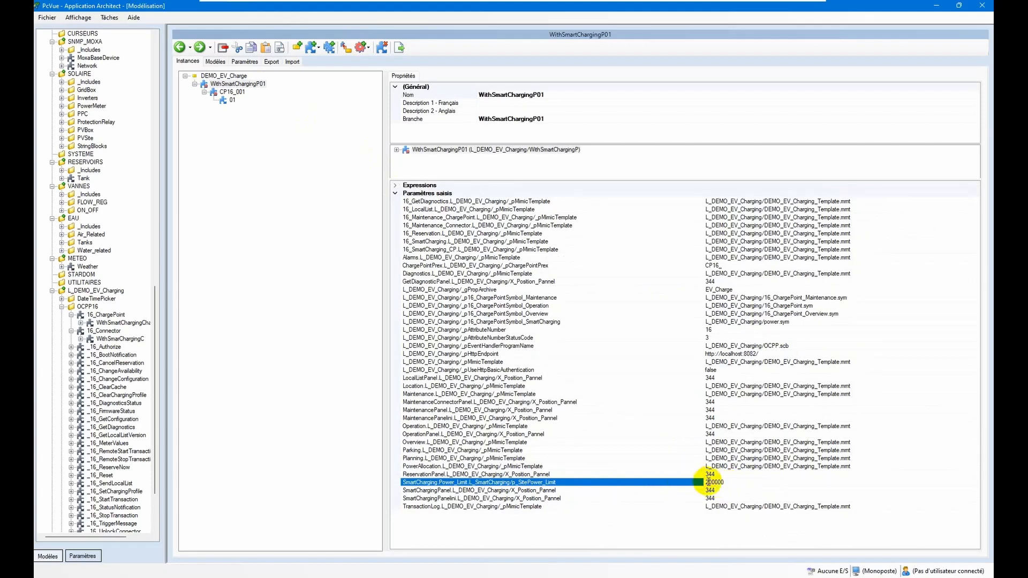
click(709, 482)
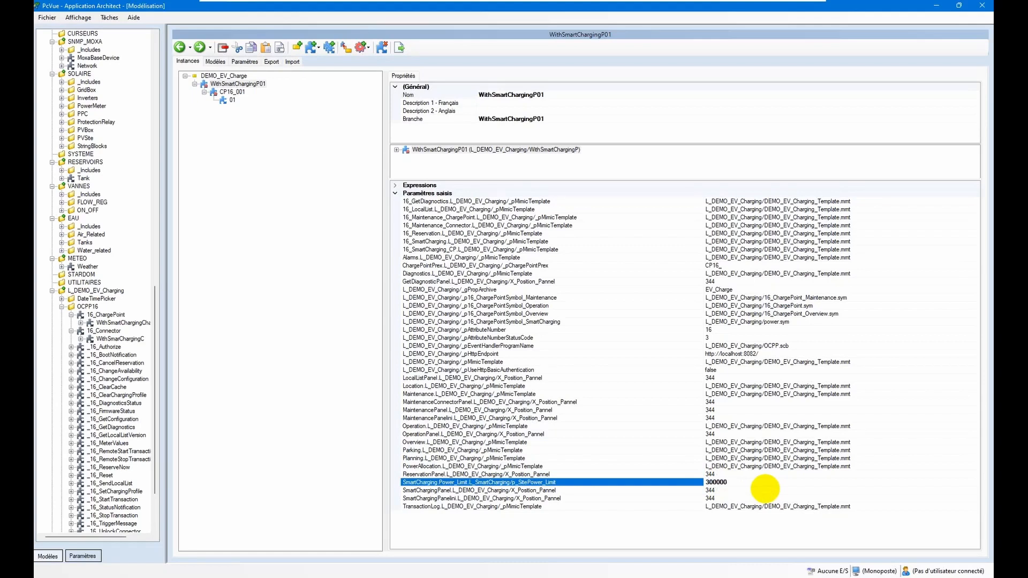
Examine the charge point ID and power limit parameters of CP16_001 and the entered parameters of its connector 01, with their expressions collapsed
click(232, 92)
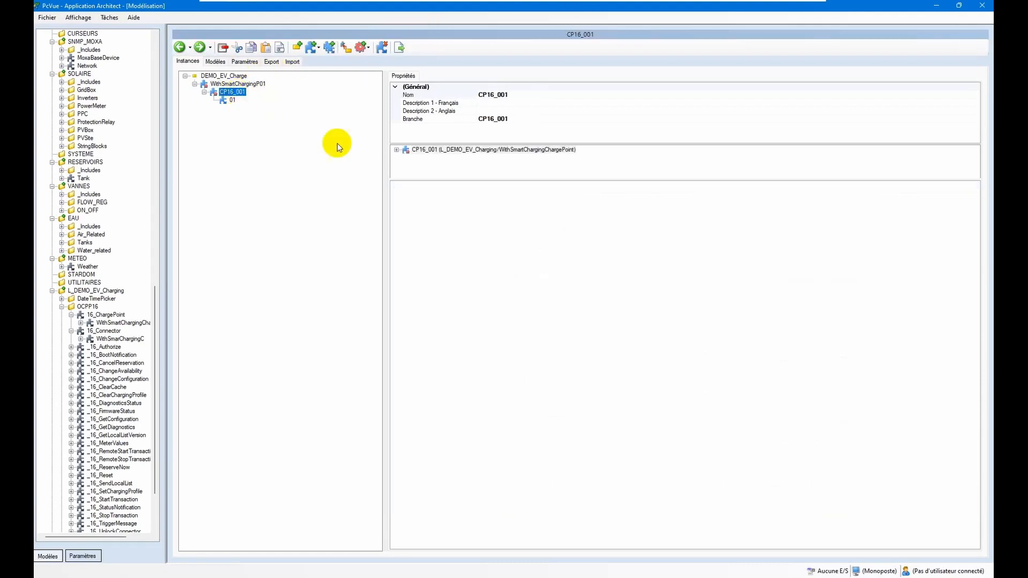
click(395, 186)
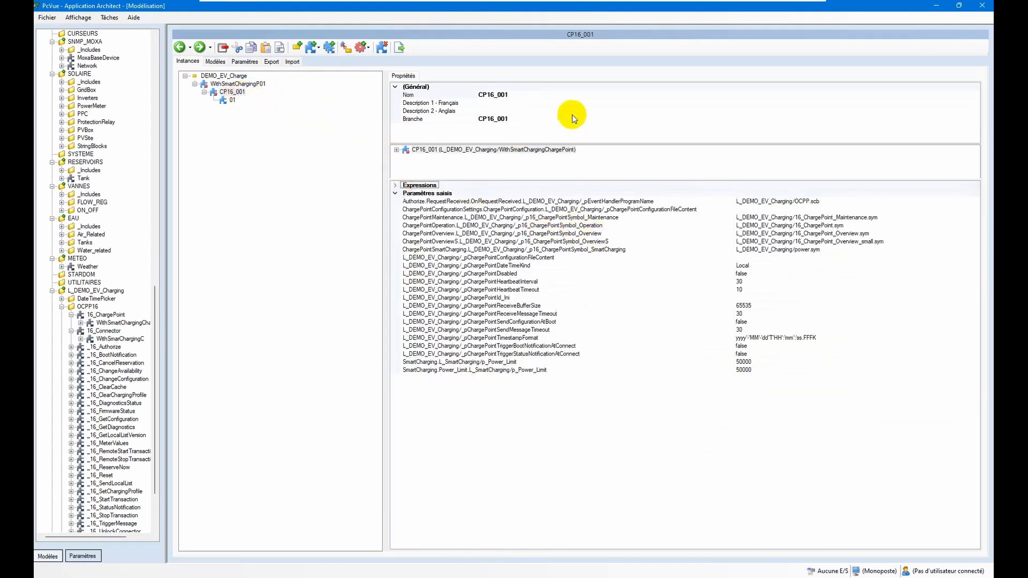
click(750, 297)
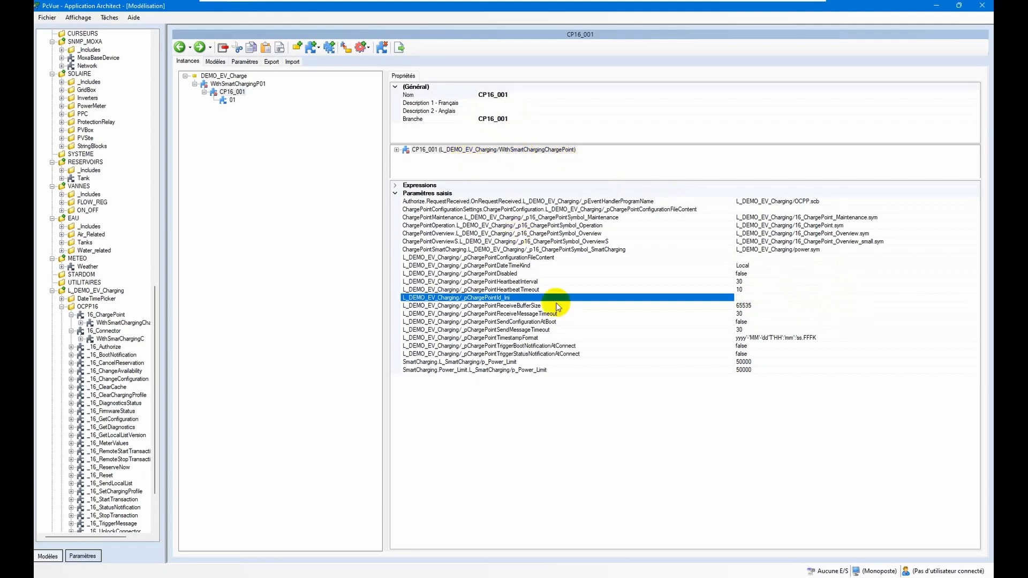
click(526, 362)
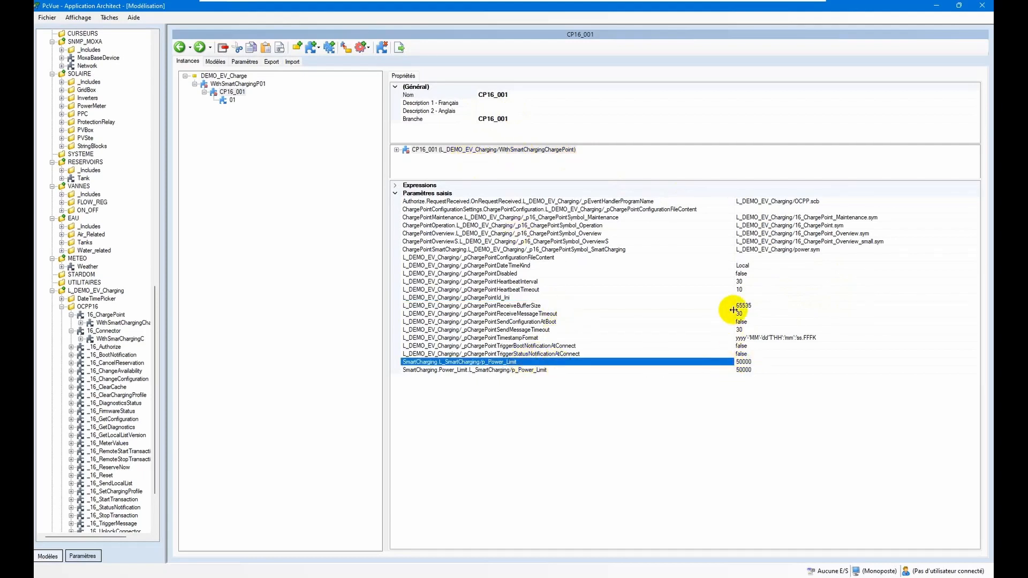
drag(736, 310, 698, 310)
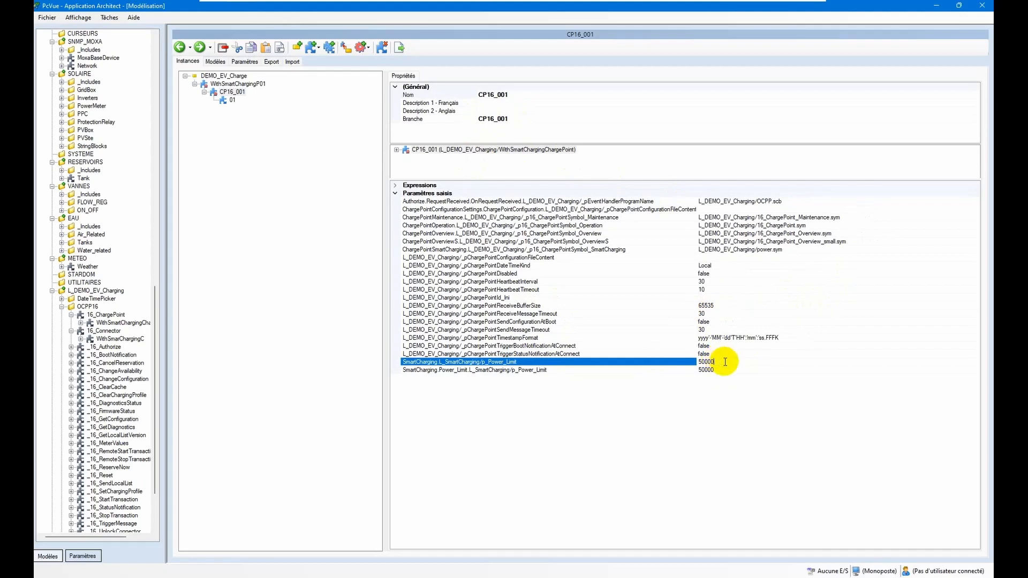
click(698, 363)
click(723, 362)
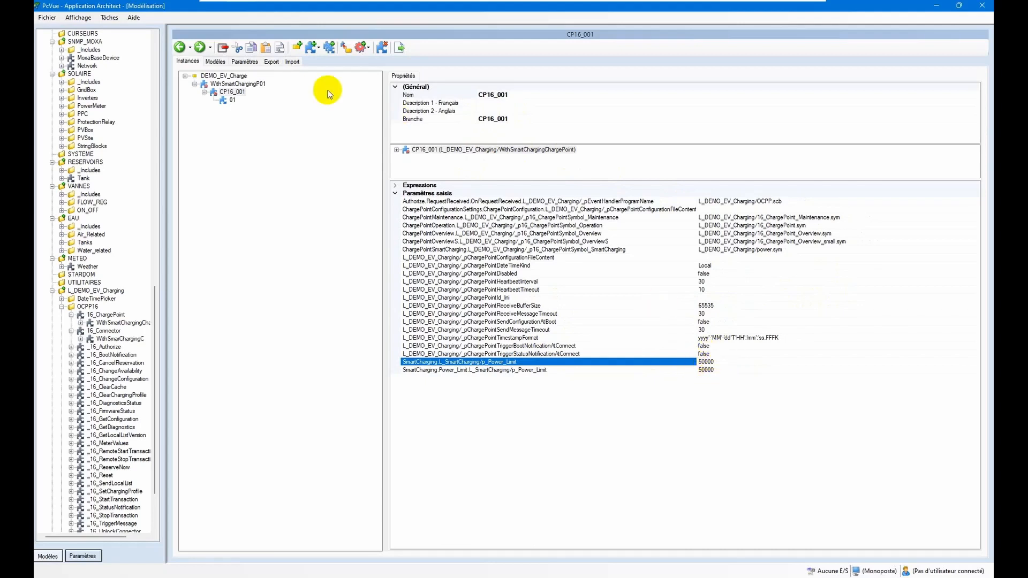
click(233, 100)
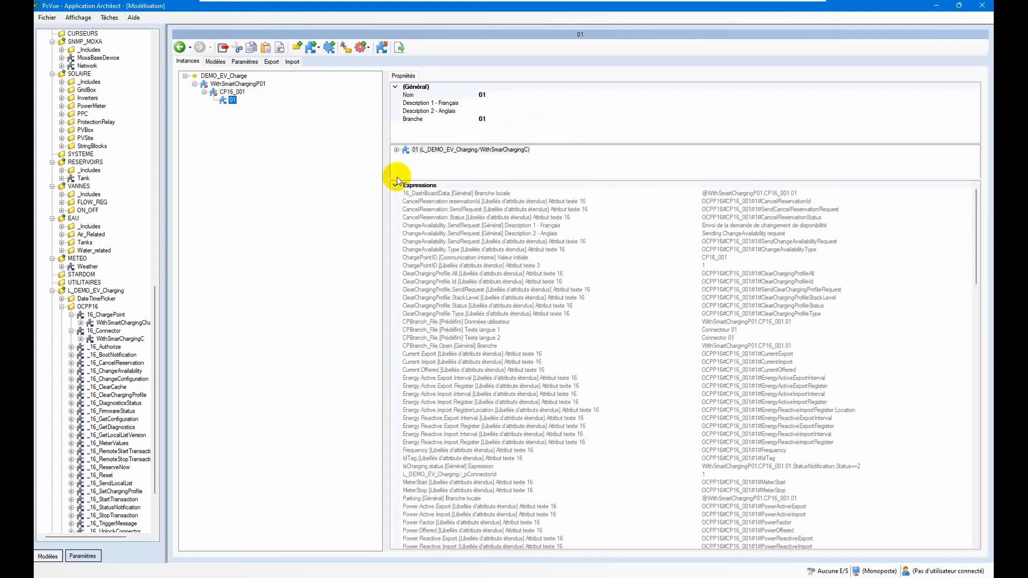
click(395, 185)
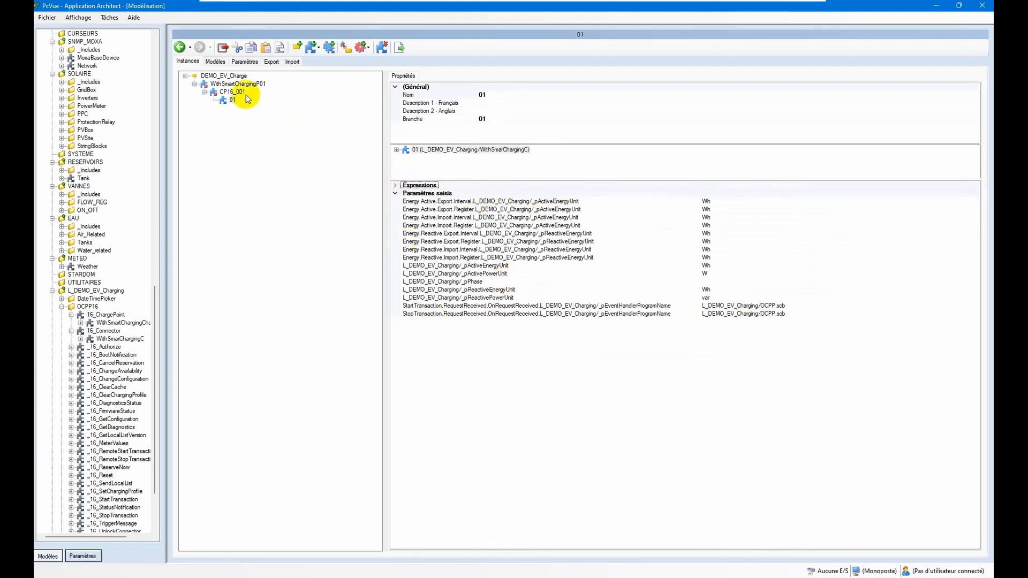
Copy CP16_001 and multi-paste it under WithSmartChargingP01 as 7 instances with prefix CP16_, 3 fixed digits, start value 2 and increment 1
click(231, 92)
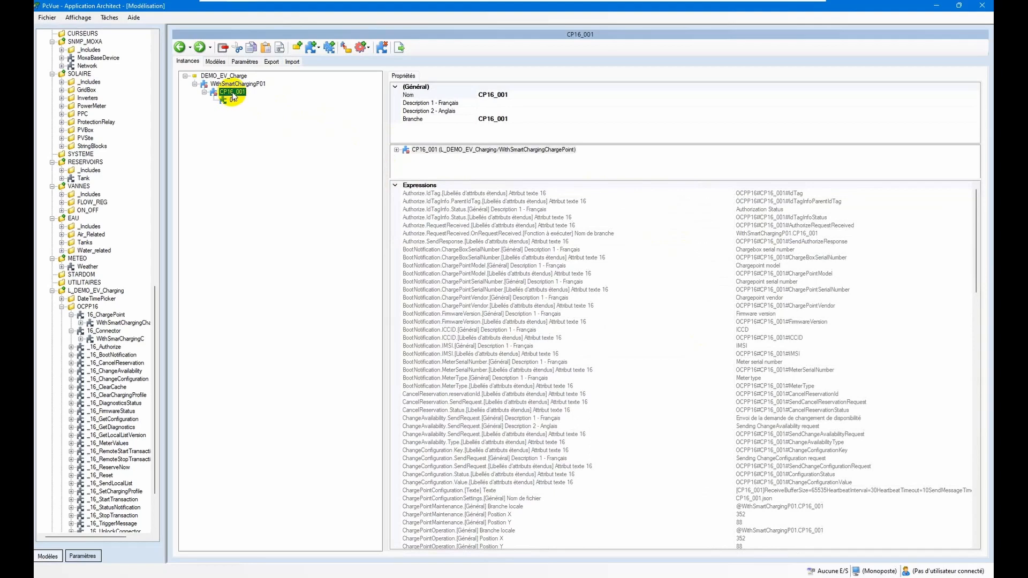
click(246, 85)
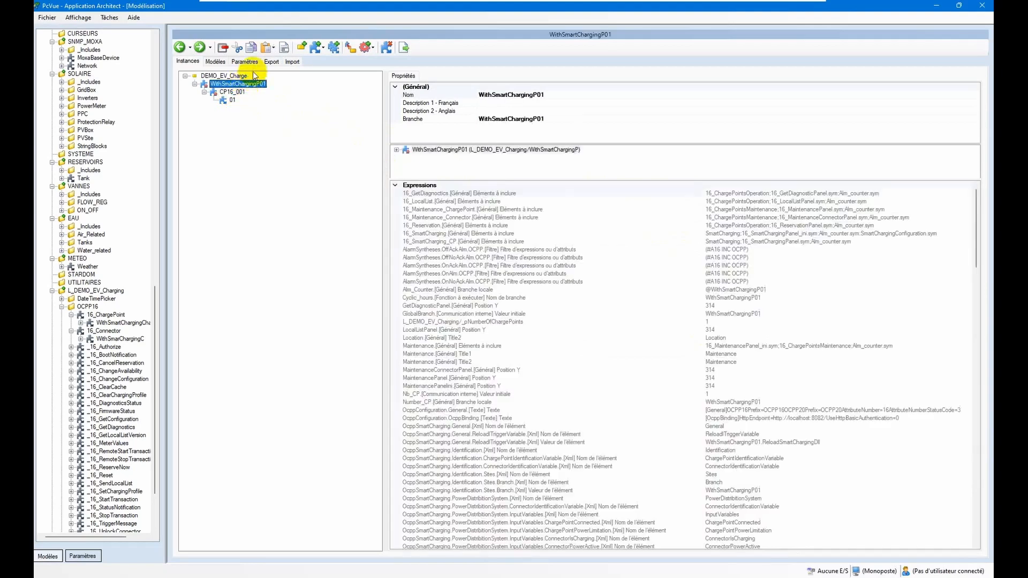
click(274, 50)
click(274, 49)
click(275, 50)
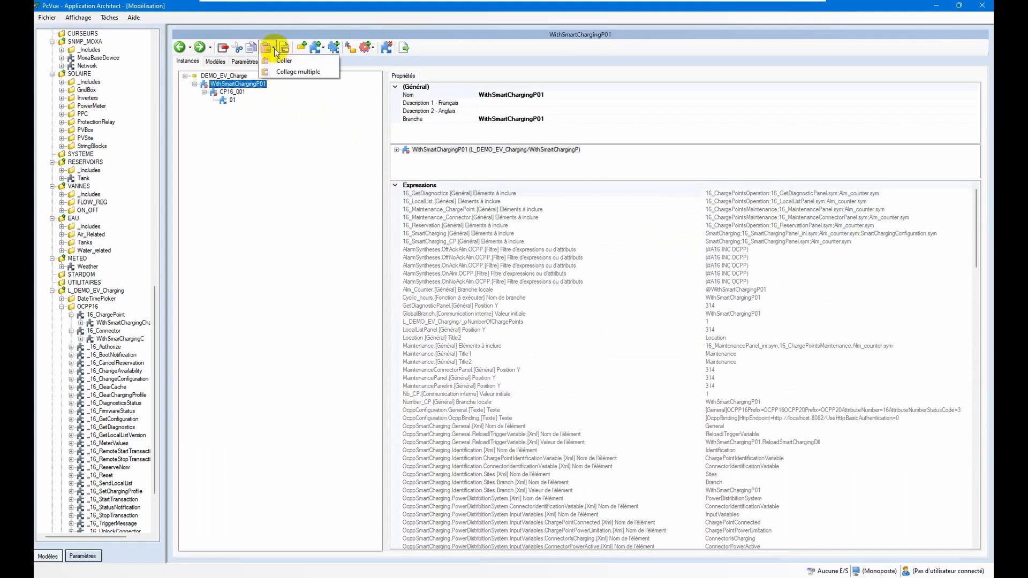
click(298, 72)
drag(533, 257, 574, 256)
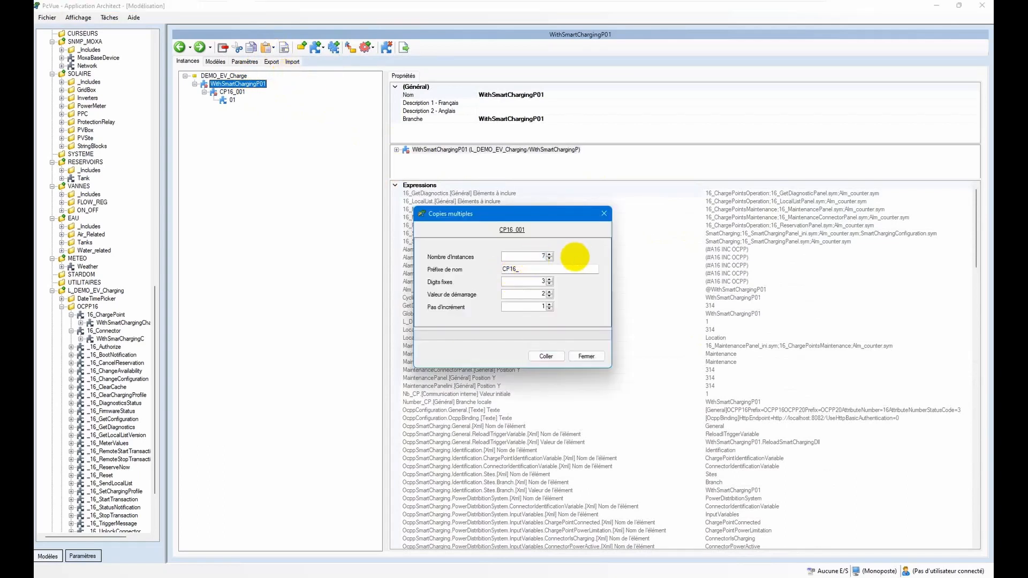
click(544, 356)
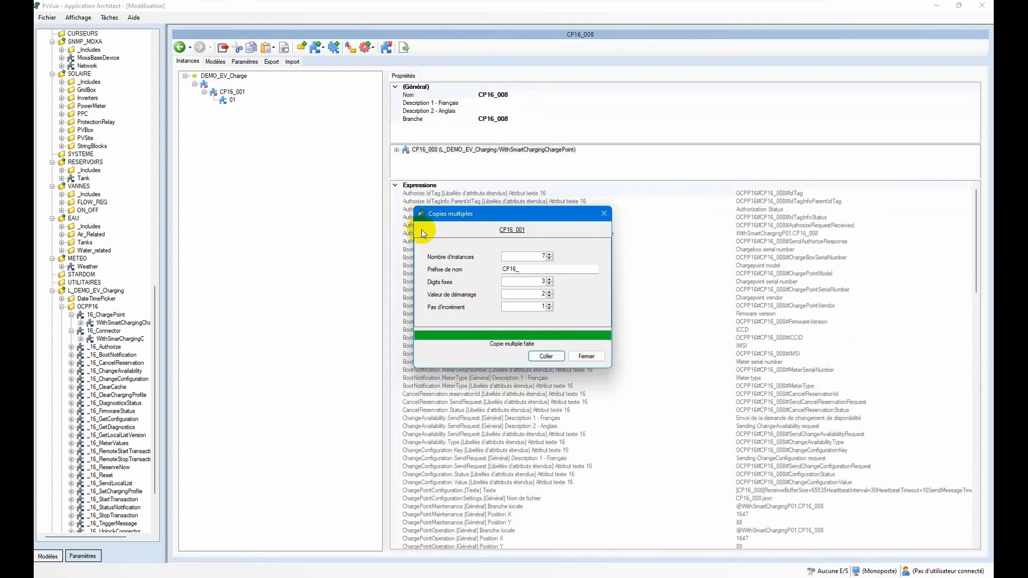
click(584, 357)
Generate the configuration including graphical elements with quick synchronisation, and save the project
click(134, 68)
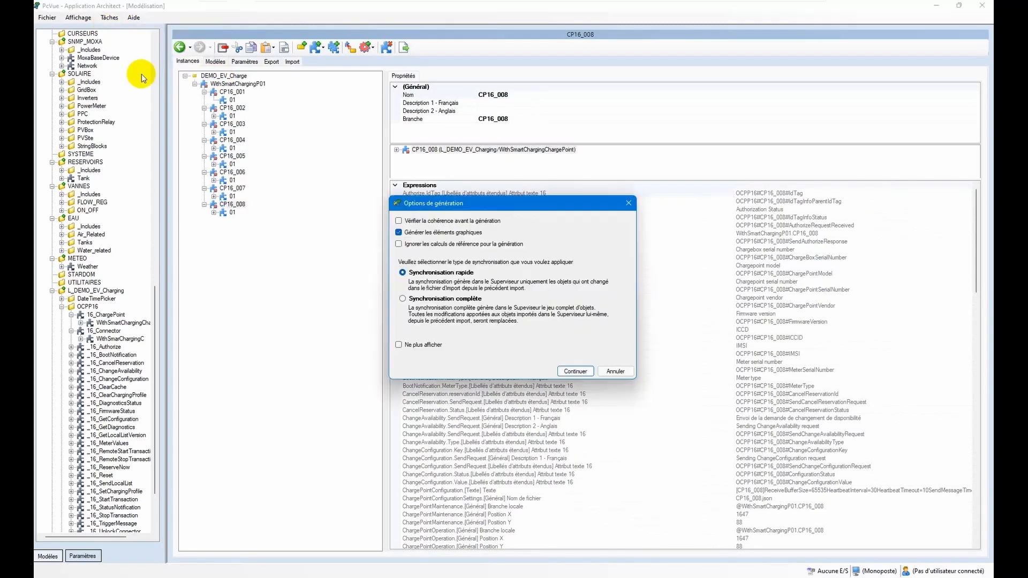
click(578, 372)
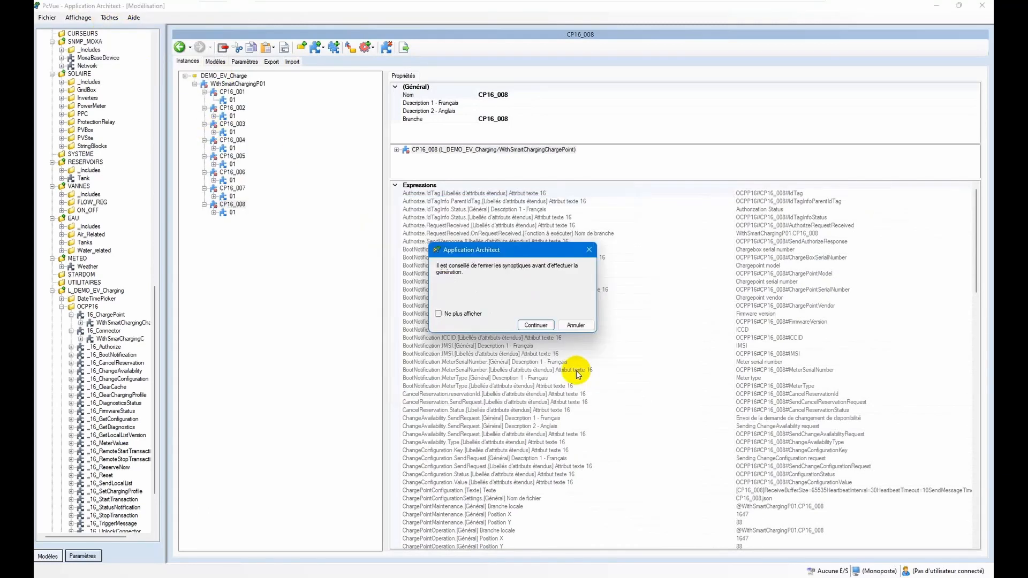
click(535, 324)
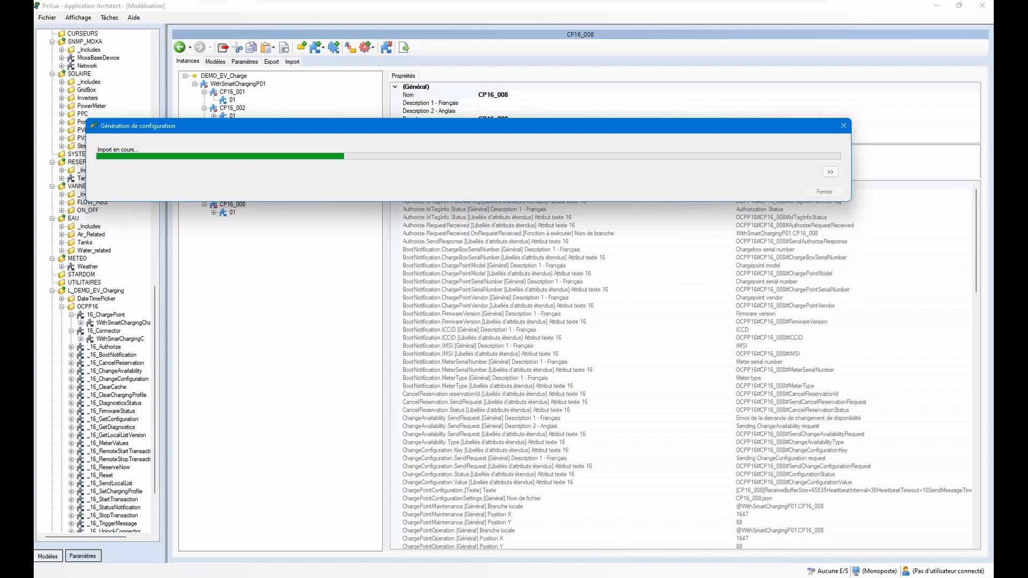
click(47, 17)
click(75, 43)
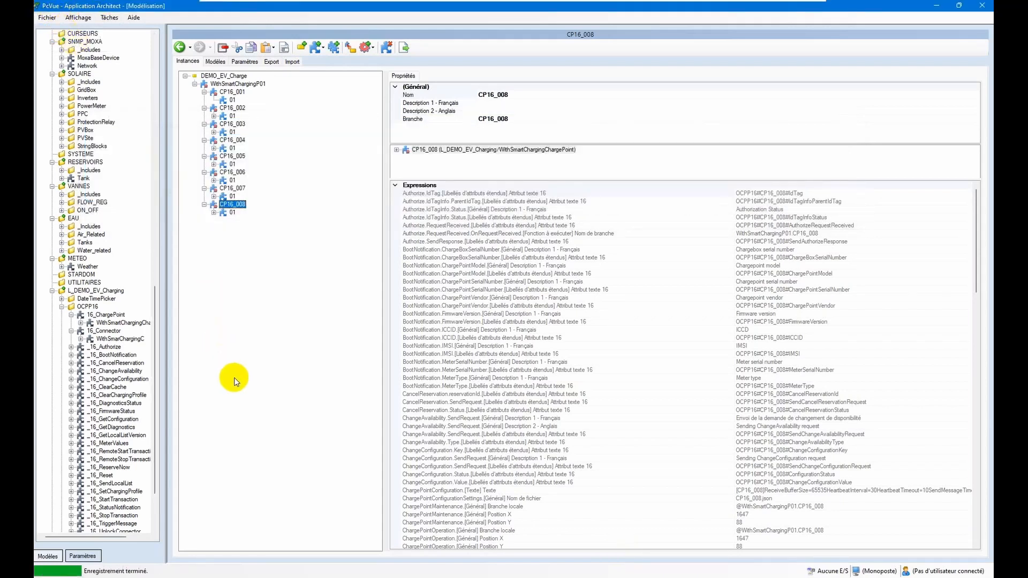
Return from Application Architect to the PcVue main window and shut down the running project
click(959, 7)
click(335, 35)
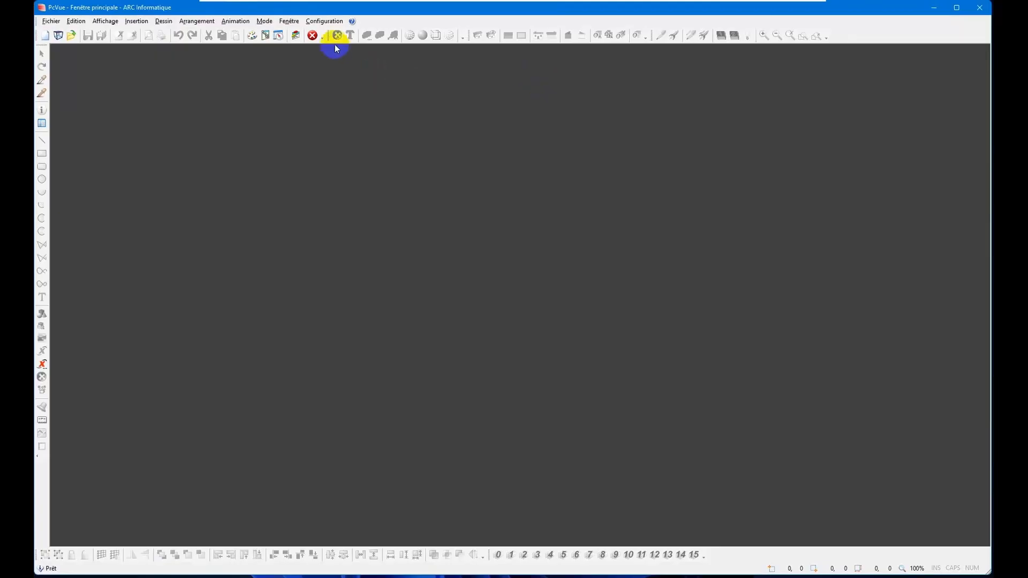
click(484, 322)
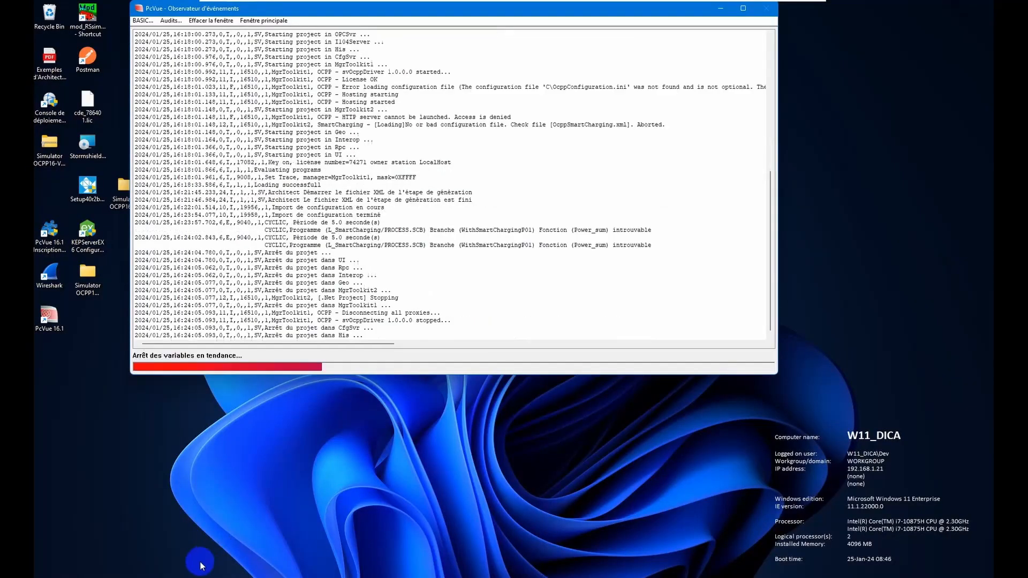
Switch to the browser and reload the CP16_001 and CP16_002 charge point simulators, putting both in Expert Mode
key(alt+Tab)
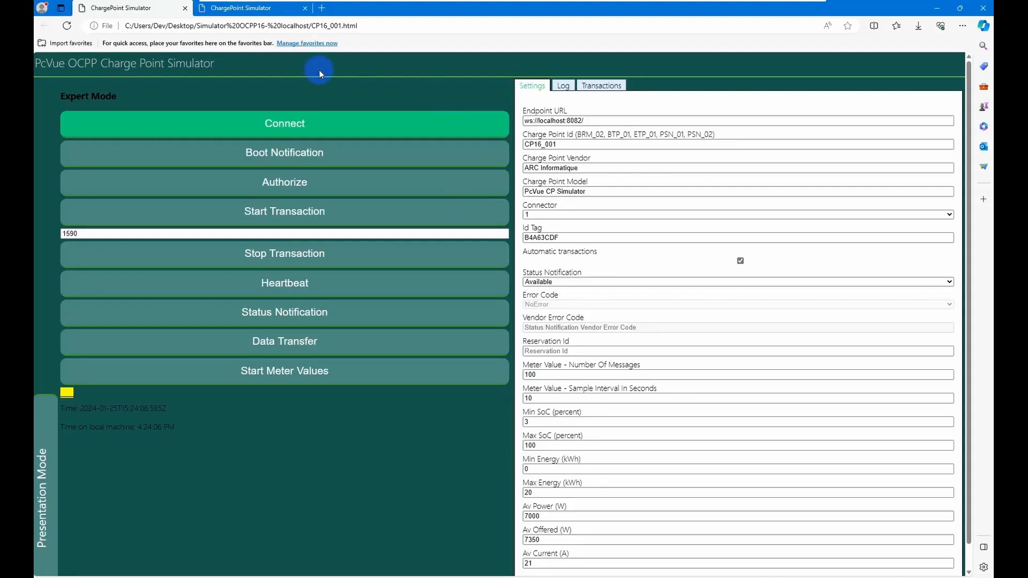
click(66, 22)
click(223, 11)
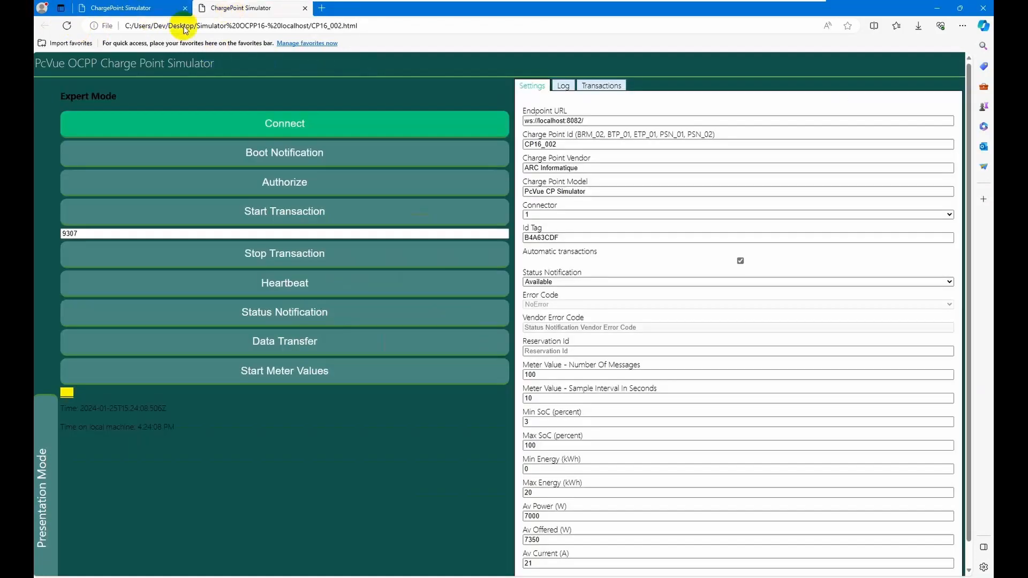
click(70, 26)
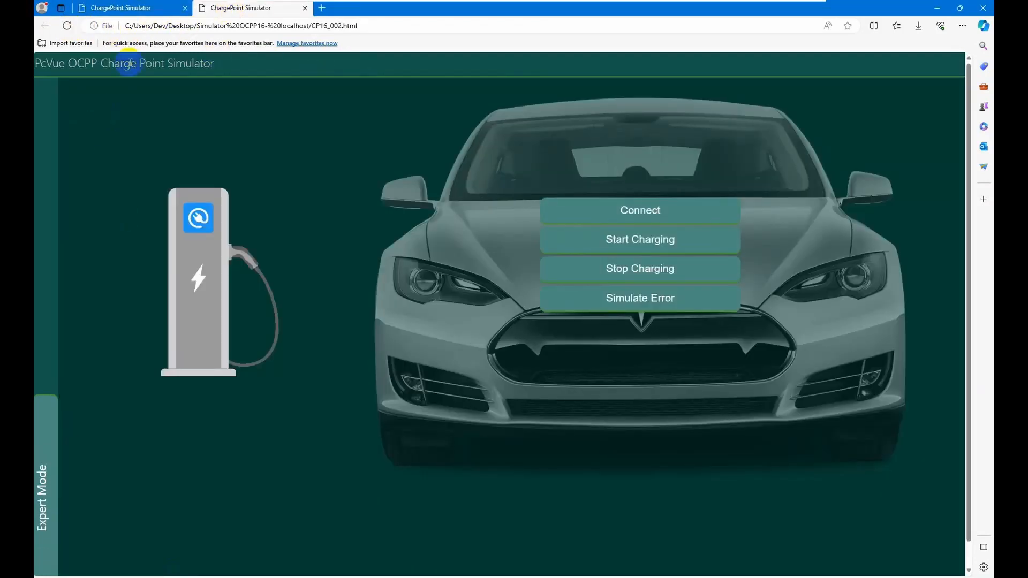
click(55, 459)
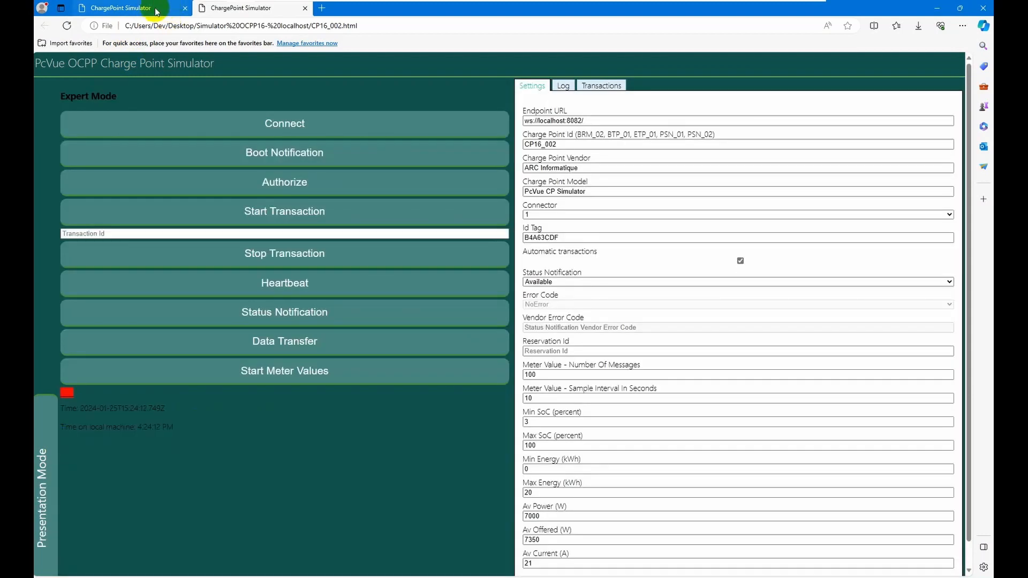
click(140, 7)
click(57, 444)
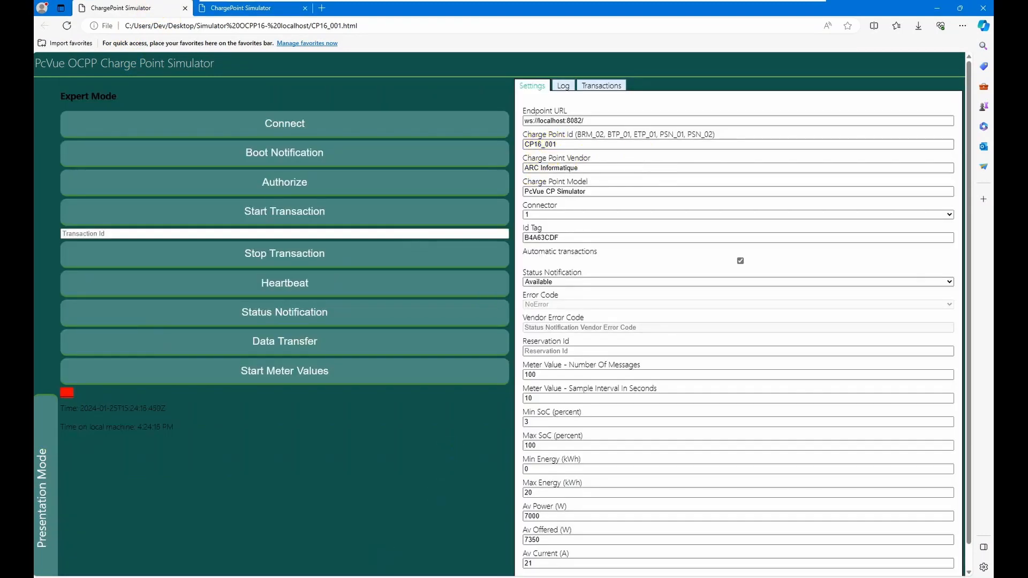
Switch back to PcVue, restart the application and accept the temporary licence notice
click(939, 7)
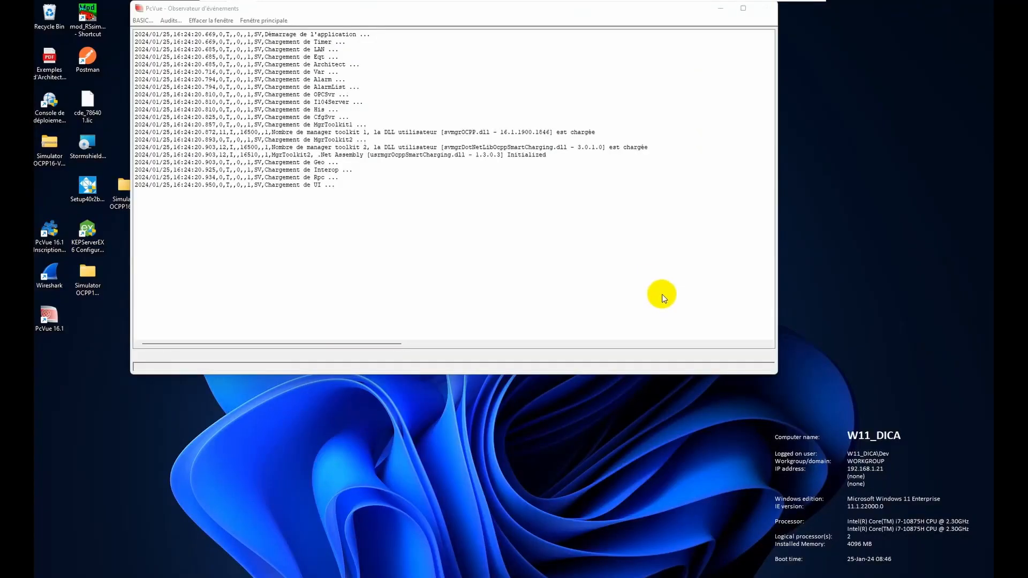
click(595, 399)
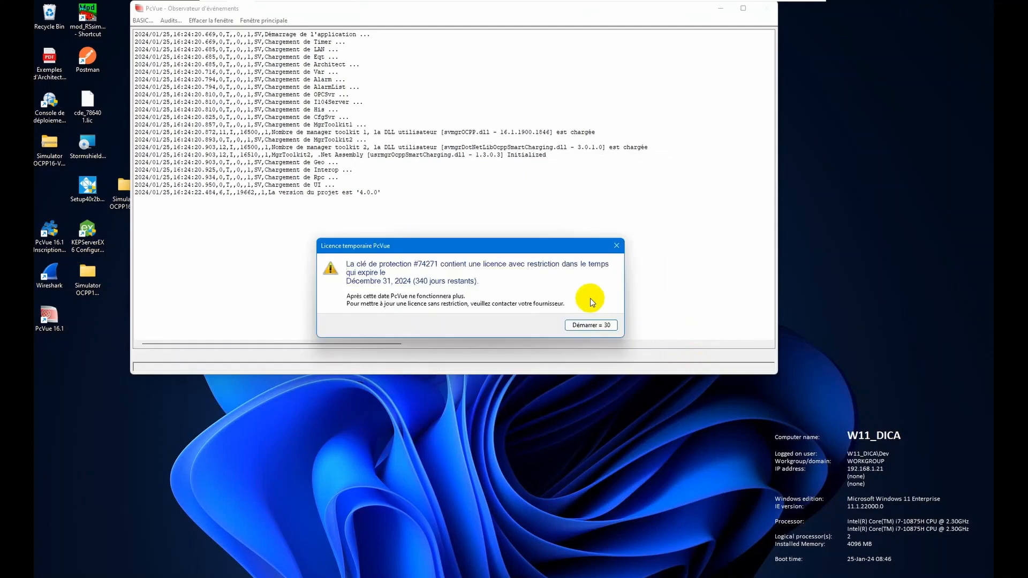
click(588, 326)
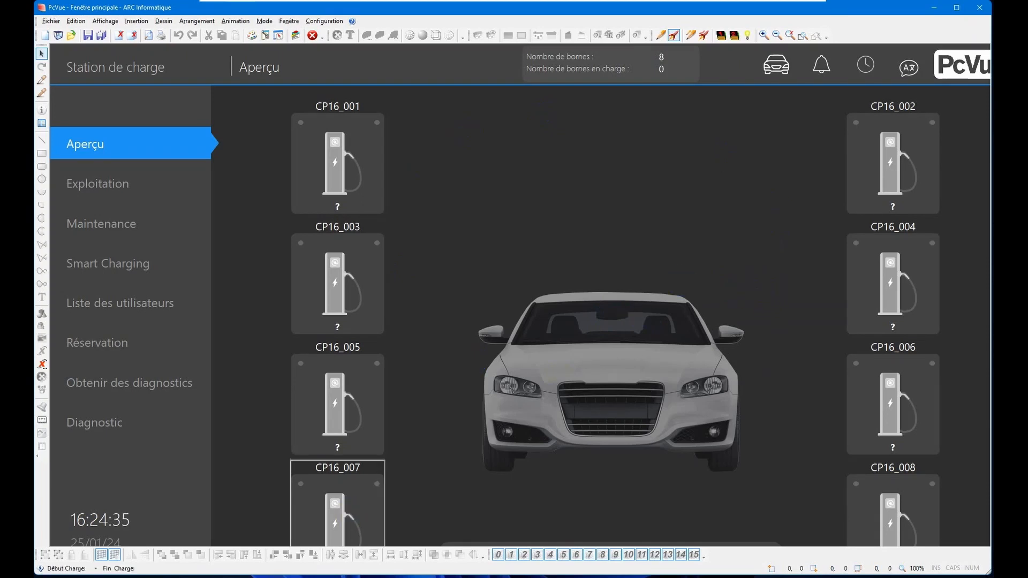
Switch to the browser, connect the CP16_001 and CP16_002 simulators to the server, and return to the PcVue overview
key(alt+Tab)
click(279, 122)
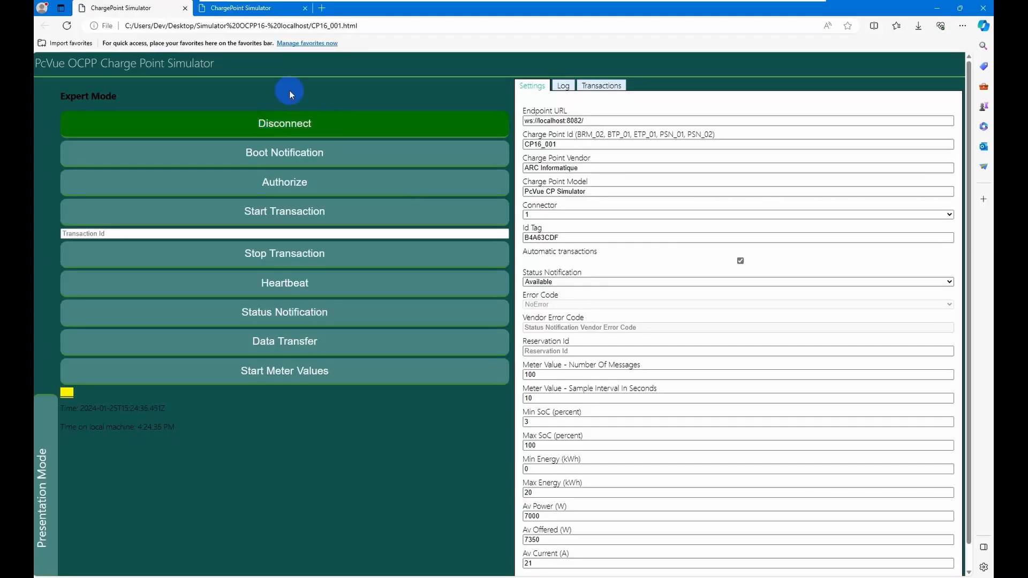
click(249, 8)
click(248, 121)
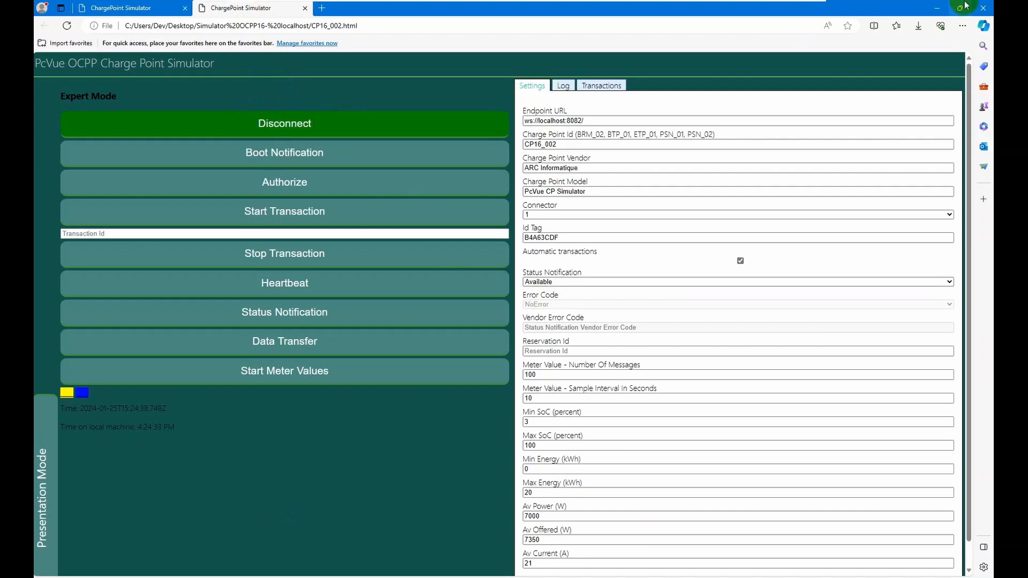
click(938, 7)
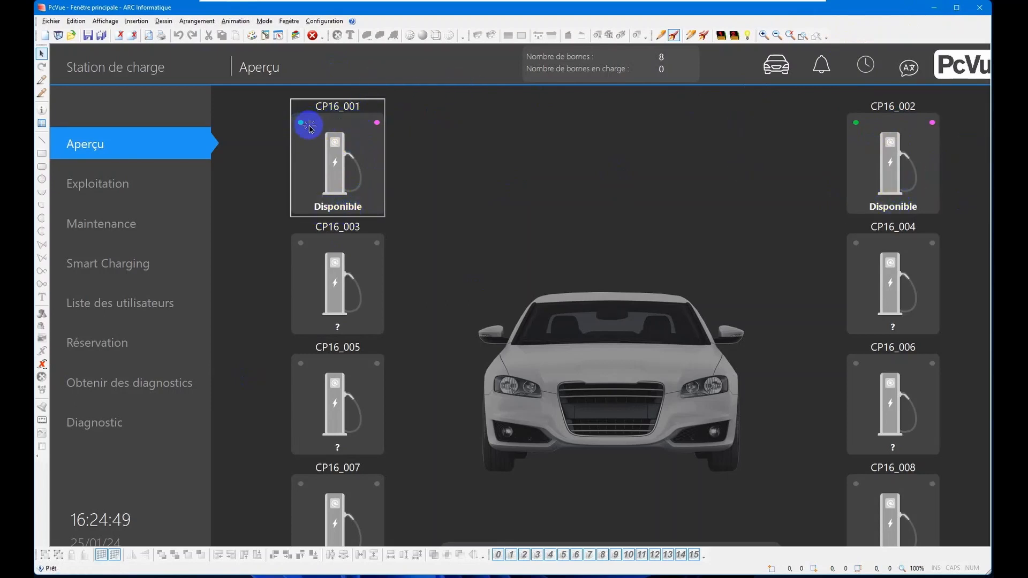
Check the status indicators of CP16_001 and CP16_002 on the overview against the CP16_002 simulator, and hide the PcVue editing toolbars
click(373, 138)
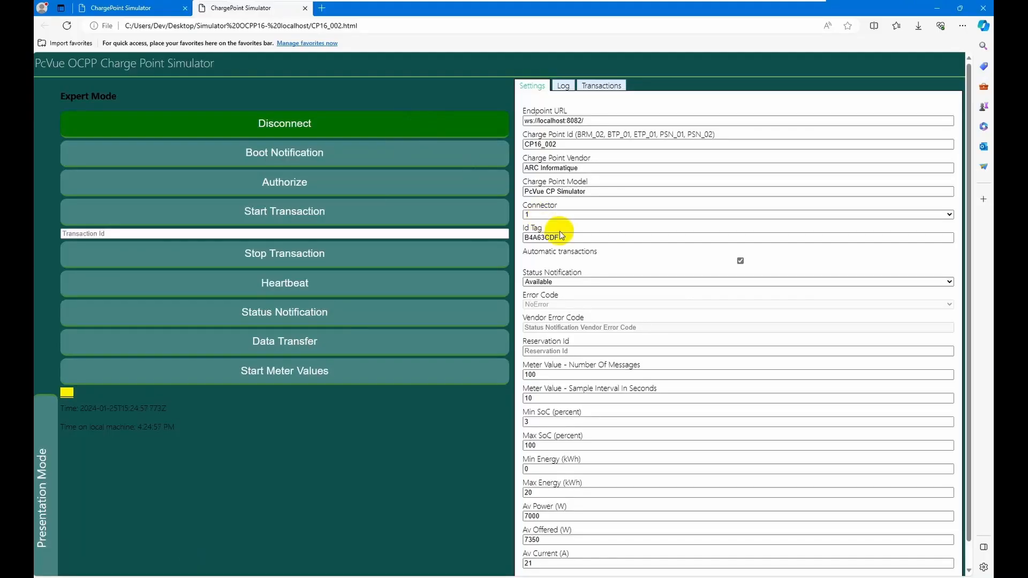
click(469, 235)
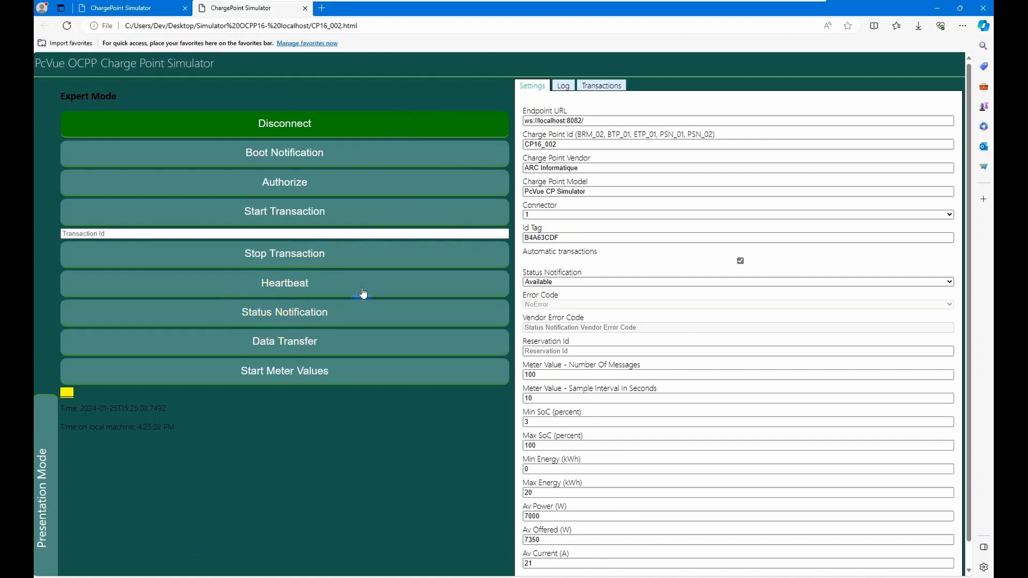
click(936, 9)
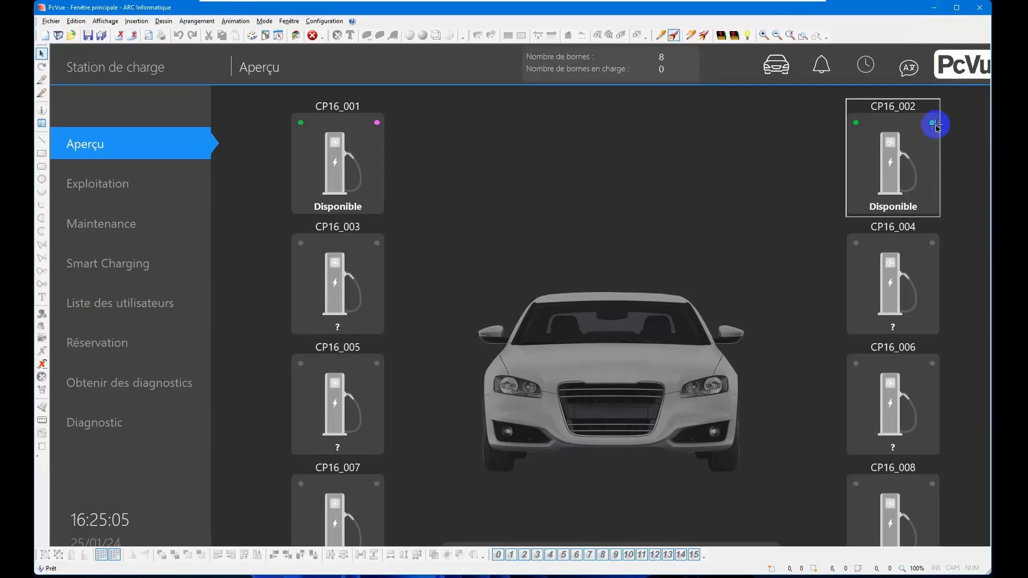
click(375, 124)
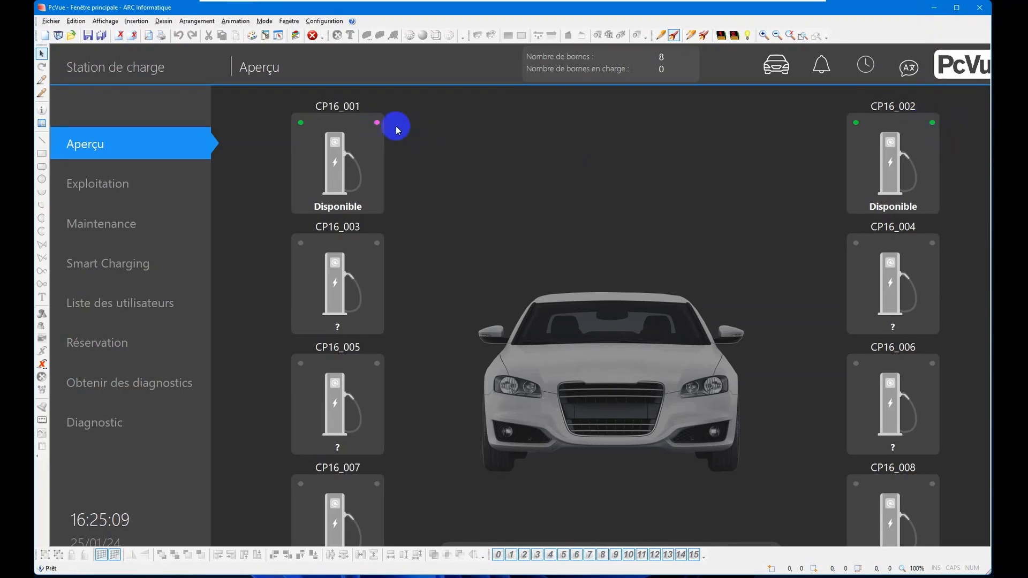
double_click(98, 117)
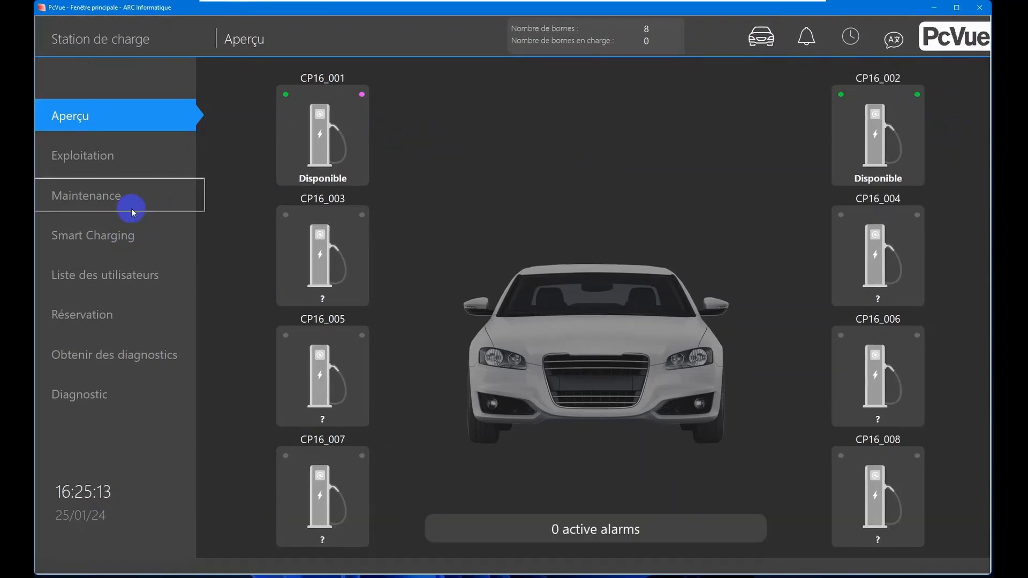
Inspect the charge profile settings of CP16_001 in the Smart Charging view, and open the smart charging configuration overview
click(108, 236)
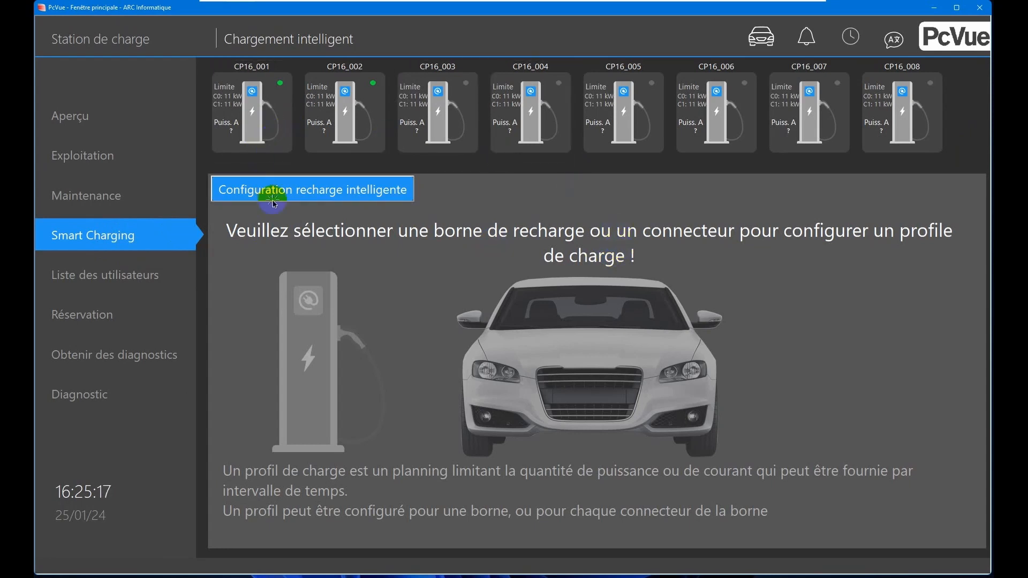
click(259, 123)
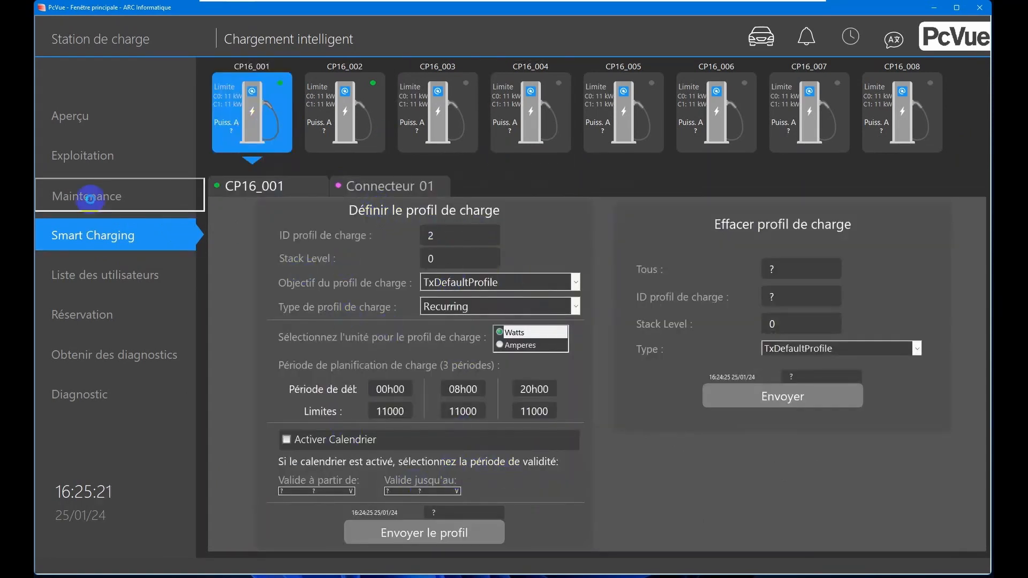
click(92, 196)
click(115, 236)
click(260, 196)
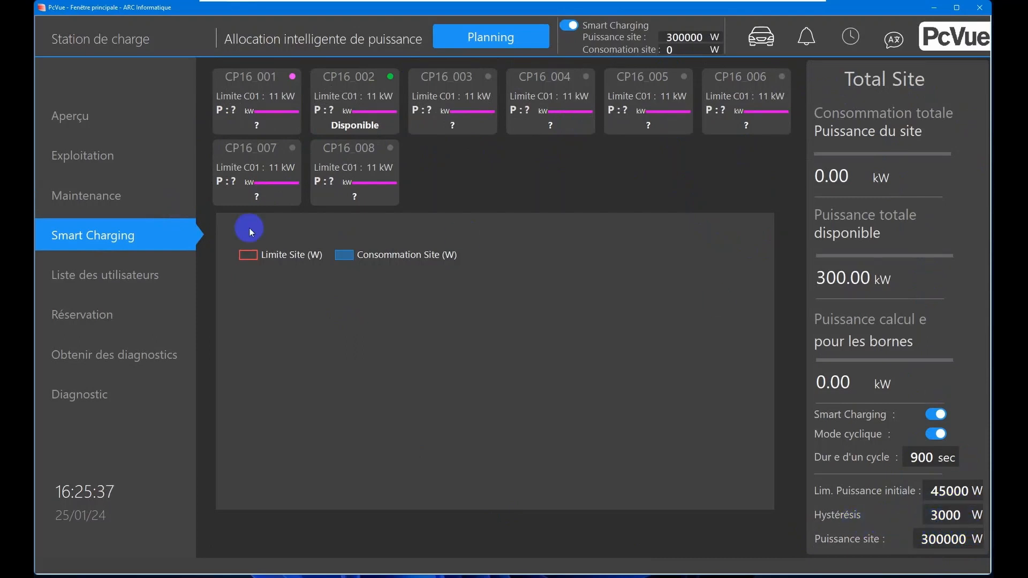
Display the Exploitation details of CP16_001 together with the readings and manual commands of its Connecteur 01
click(115, 156)
click(257, 112)
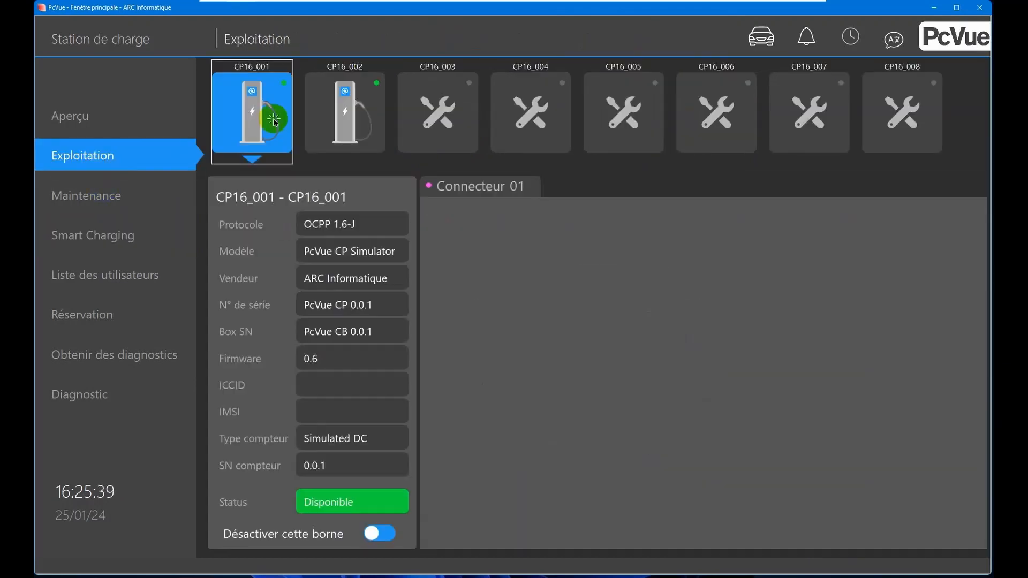
click(473, 187)
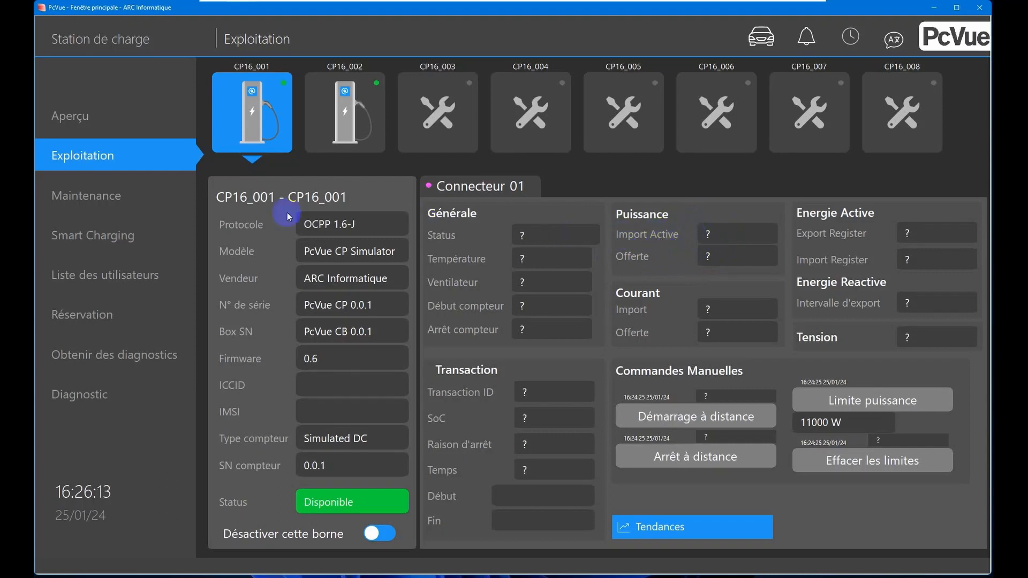
Return to the smart charging configuration and review the site's cyclic mode, cycle duration, initial power limit, hysteresis and site power settings
click(97, 244)
click(275, 191)
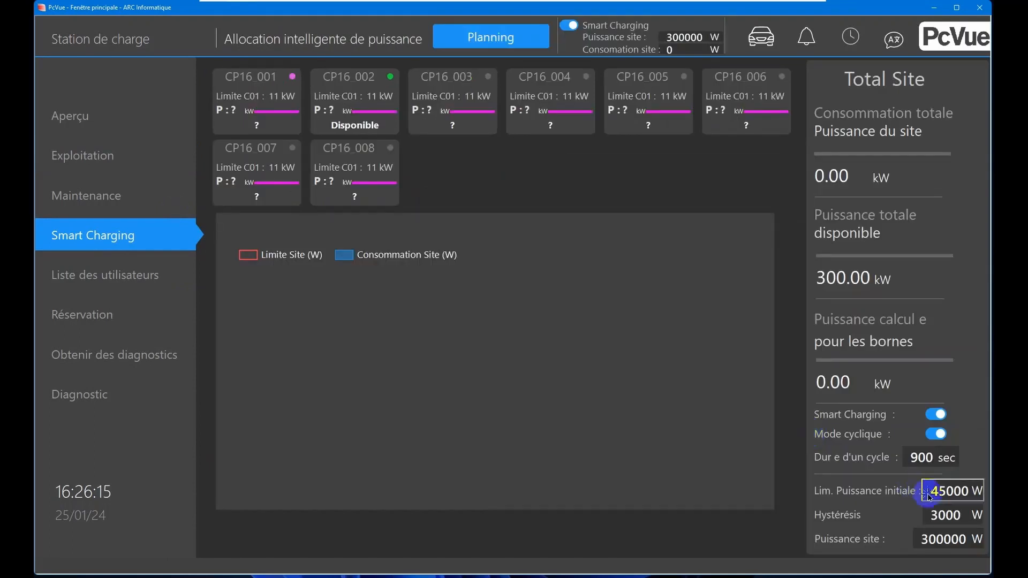
click(957, 517)
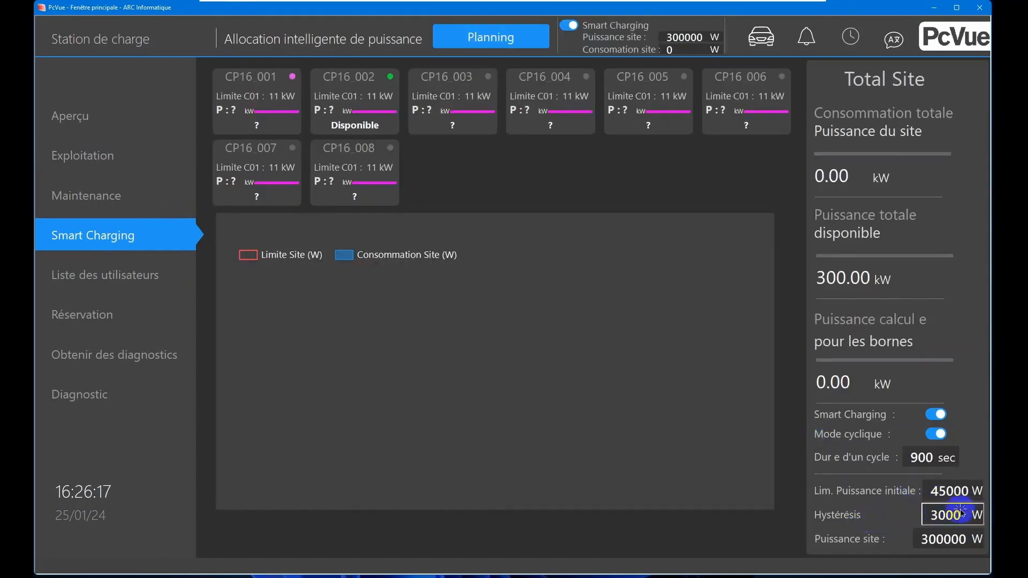
click(935, 522)
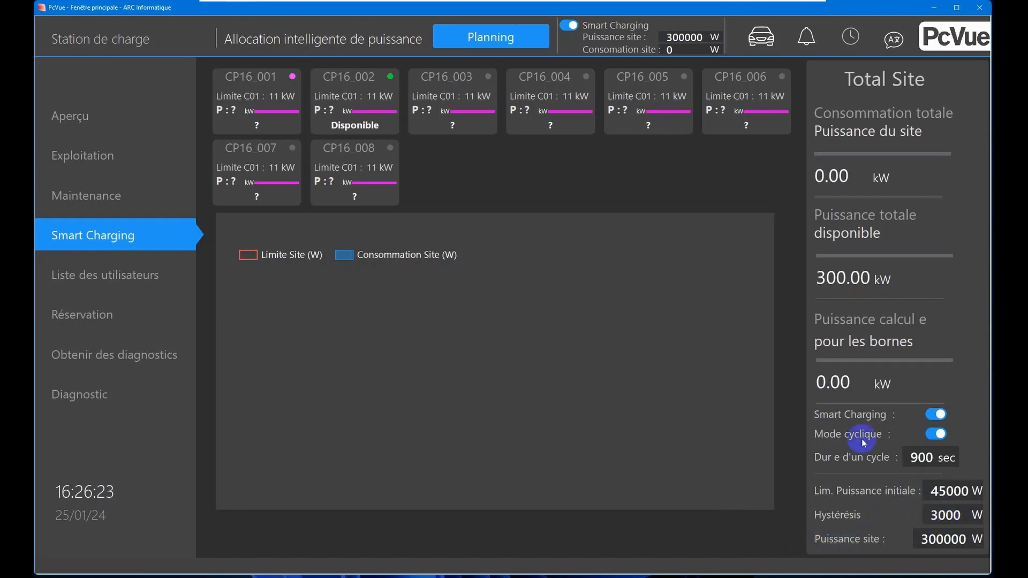
click(935, 498)
click(936, 415)
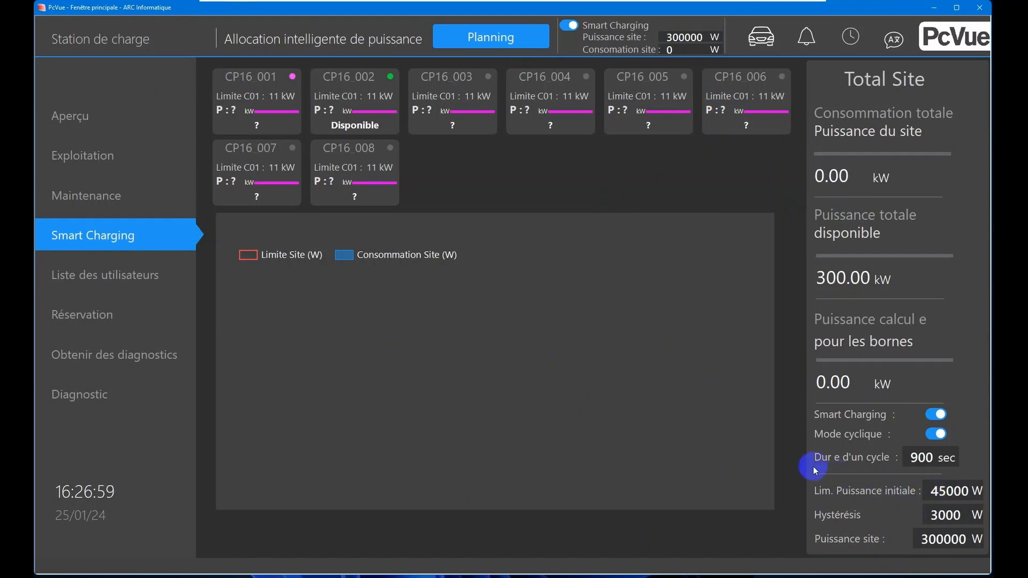
click(936, 492)
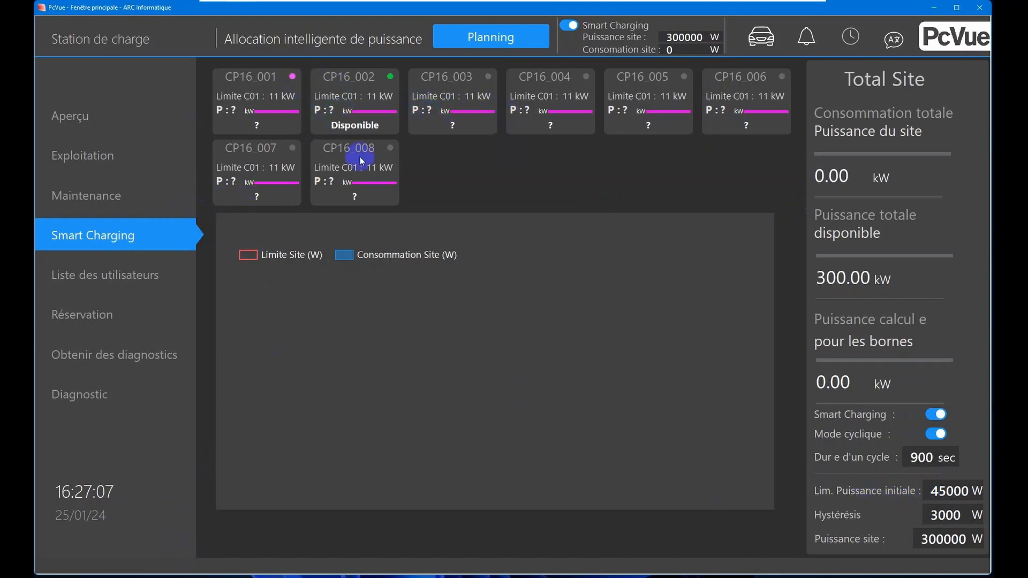
Open the smart charging Planning and look through the charge point selections of groups G0 to G9
click(466, 38)
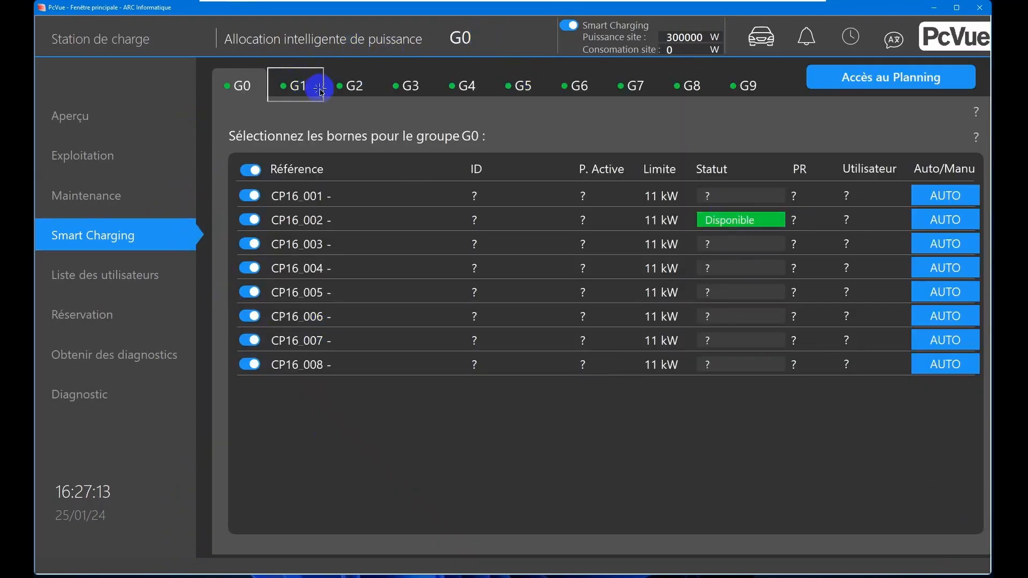
click(283, 98)
click(354, 87)
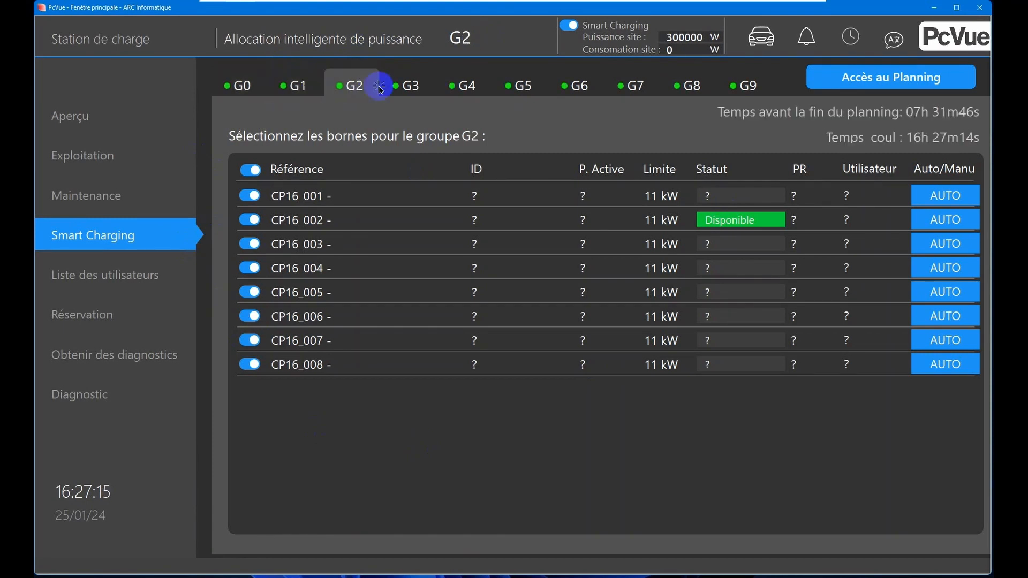
click(414, 88)
click(486, 88)
click(530, 87)
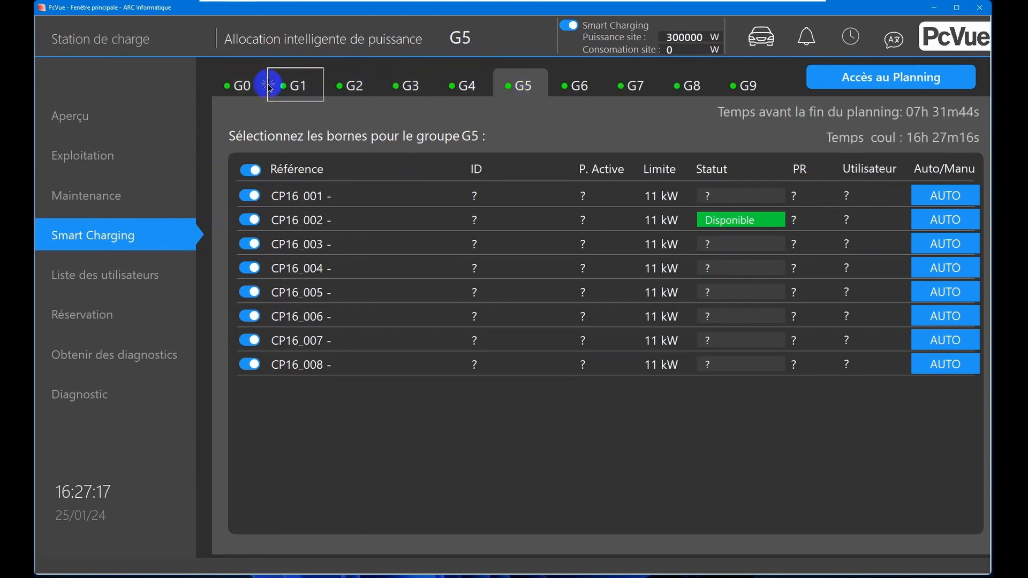
click(310, 84)
click(746, 87)
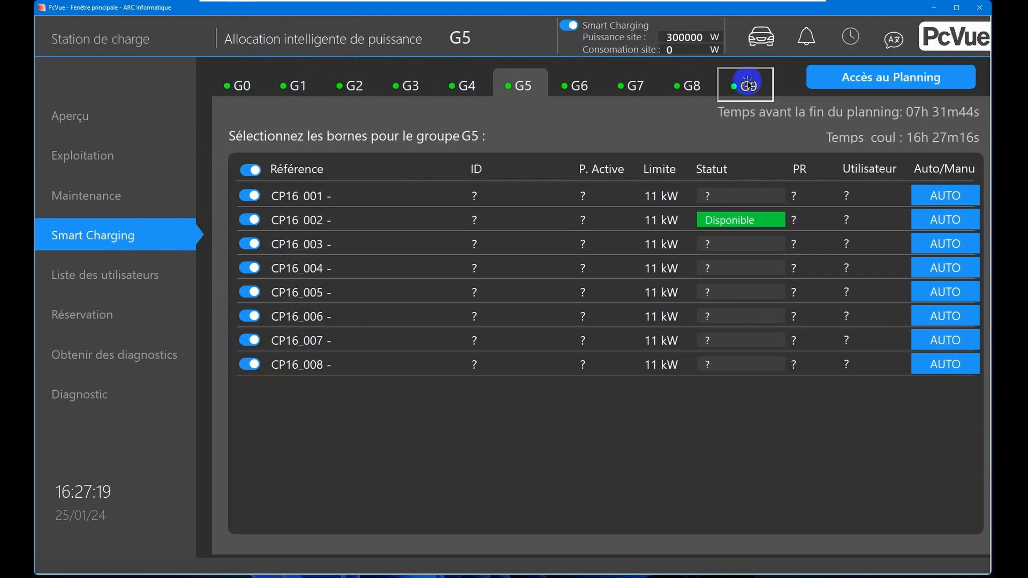
click(689, 86)
click(632, 91)
click(577, 90)
click(469, 101)
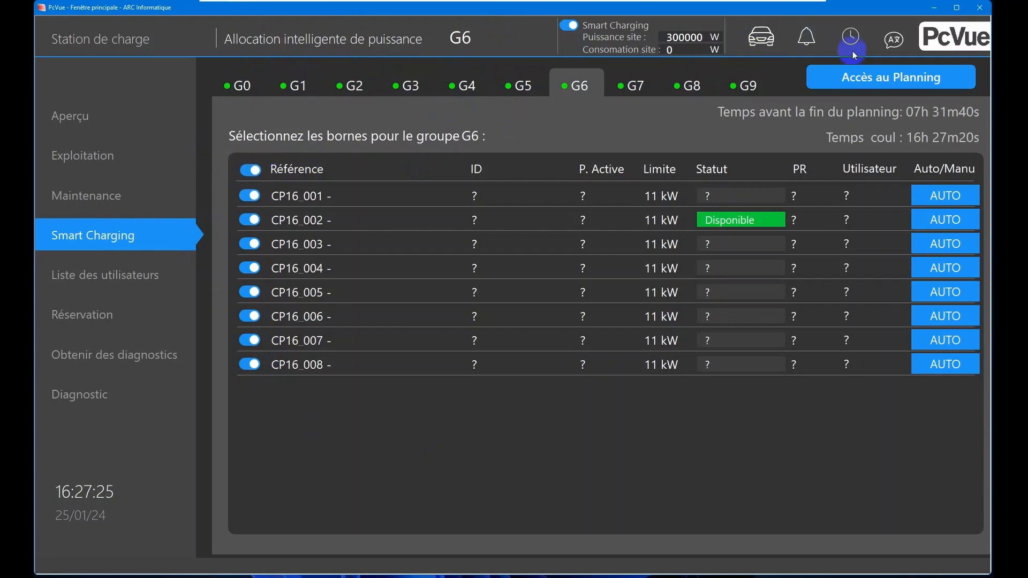
Open the planning's time table, examine the weekly schedule and close it
click(872, 81)
drag(154, 19, 407, 139)
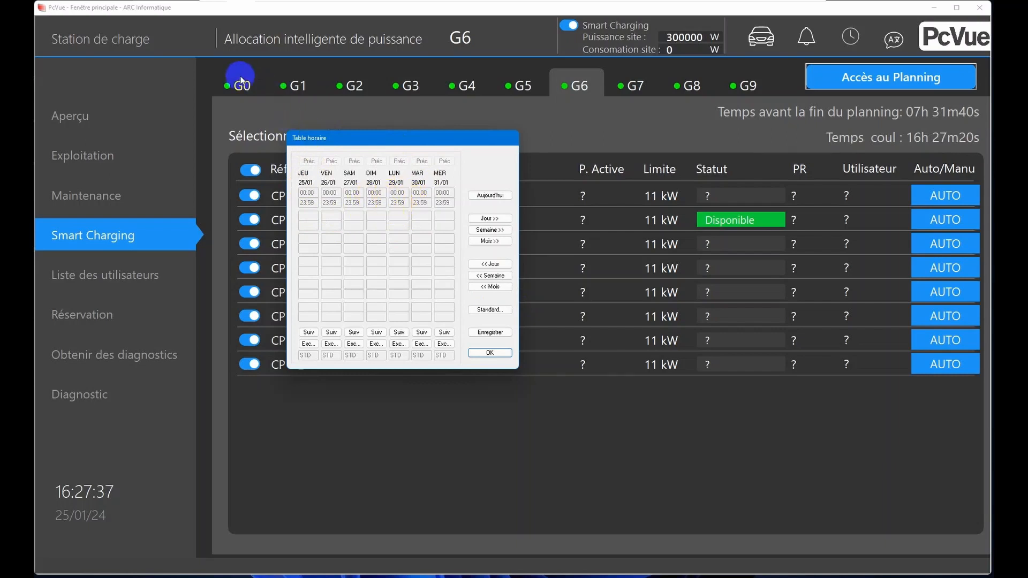
click(506, 353)
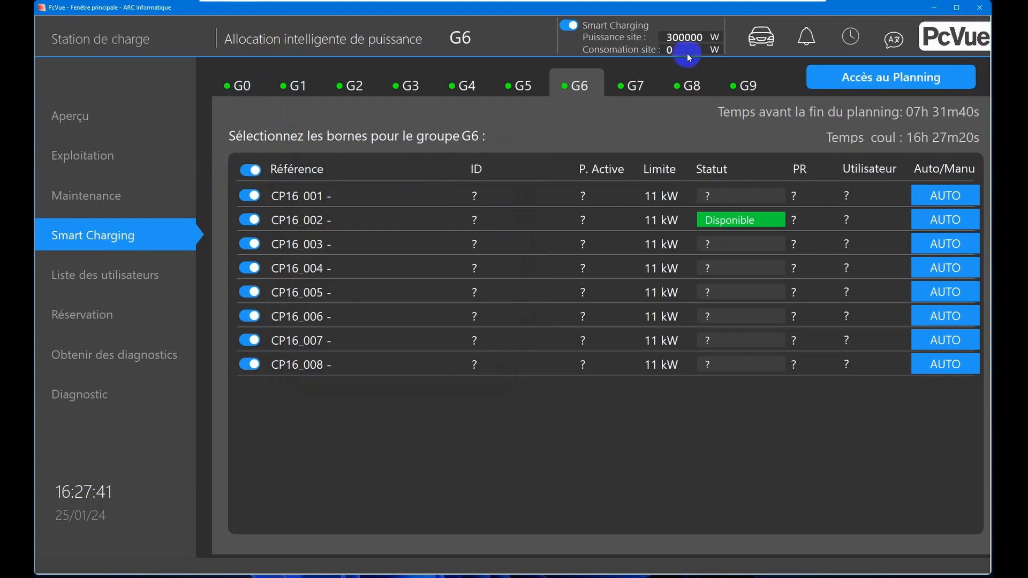
Deselect all charge points in groups G9, G8, G7, G6 and G5 of the smart charging planning
click(741, 88)
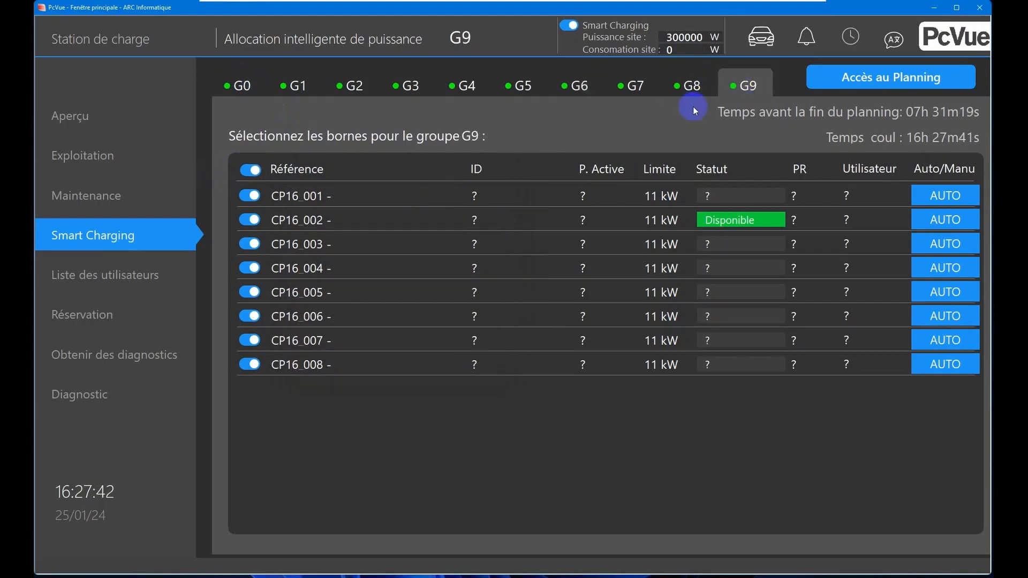
click(249, 170)
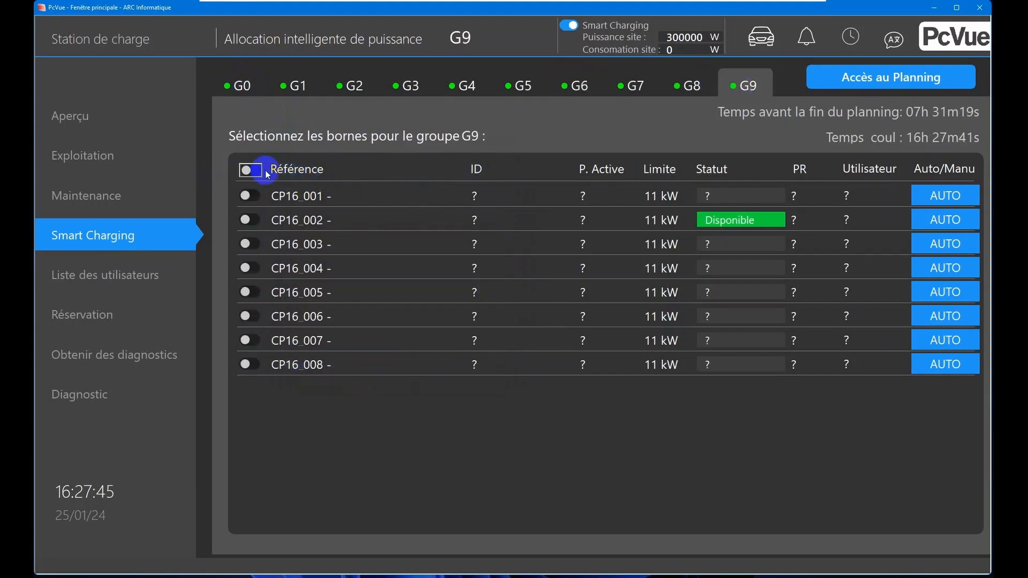
click(667, 88)
click(247, 170)
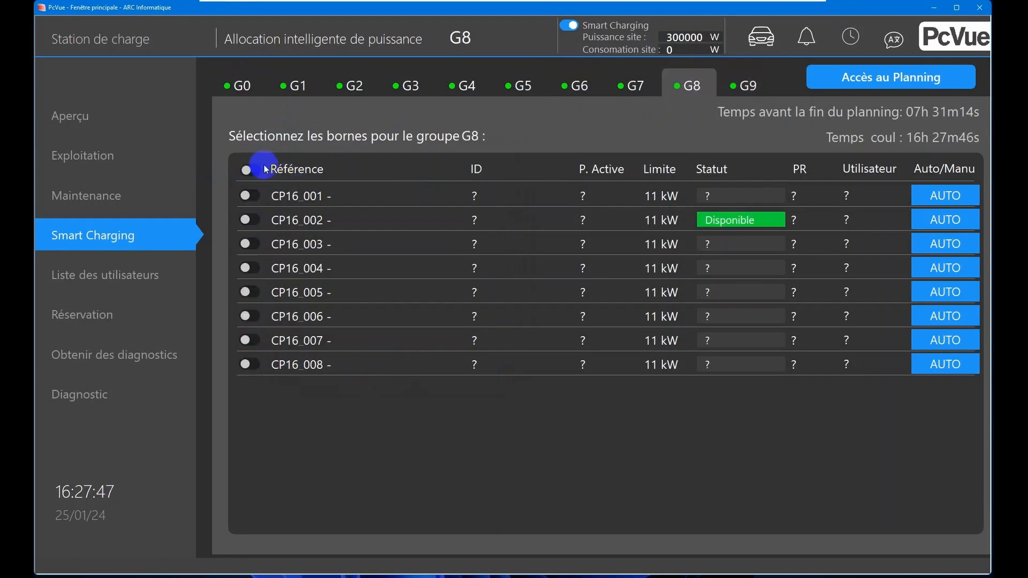
click(638, 80)
click(247, 170)
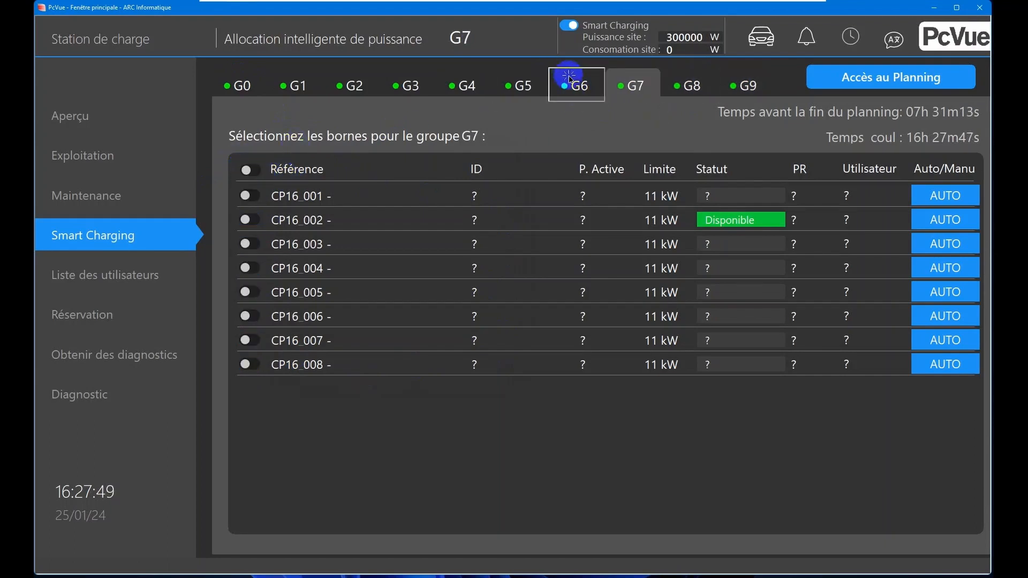
click(572, 83)
click(232, 174)
click(506, 87)
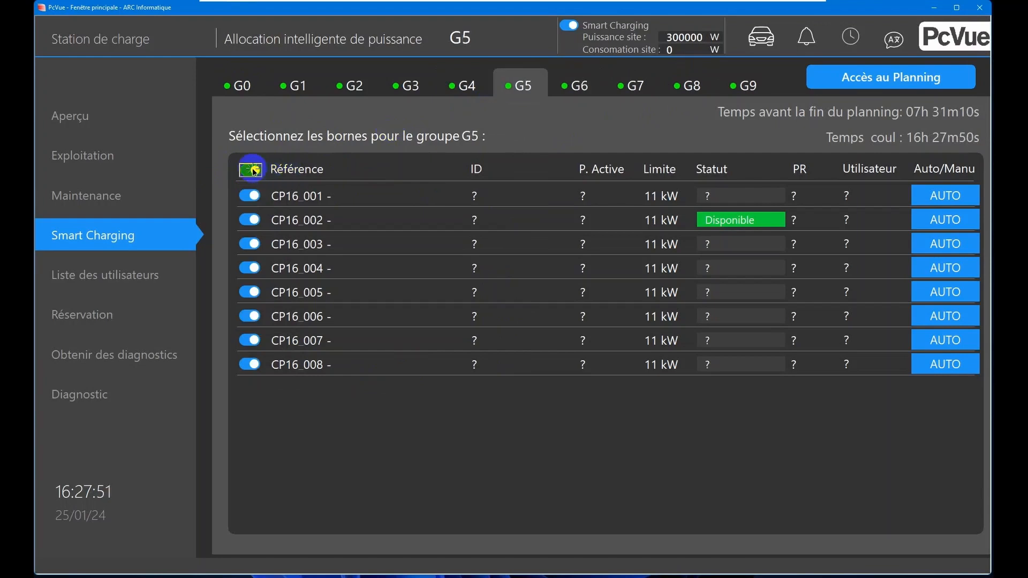
click(246, 170)
Deselect all charge points in groups G4, G3, G2 and G1 of the smart charging planning
click(452, 86)
click(247, 169)
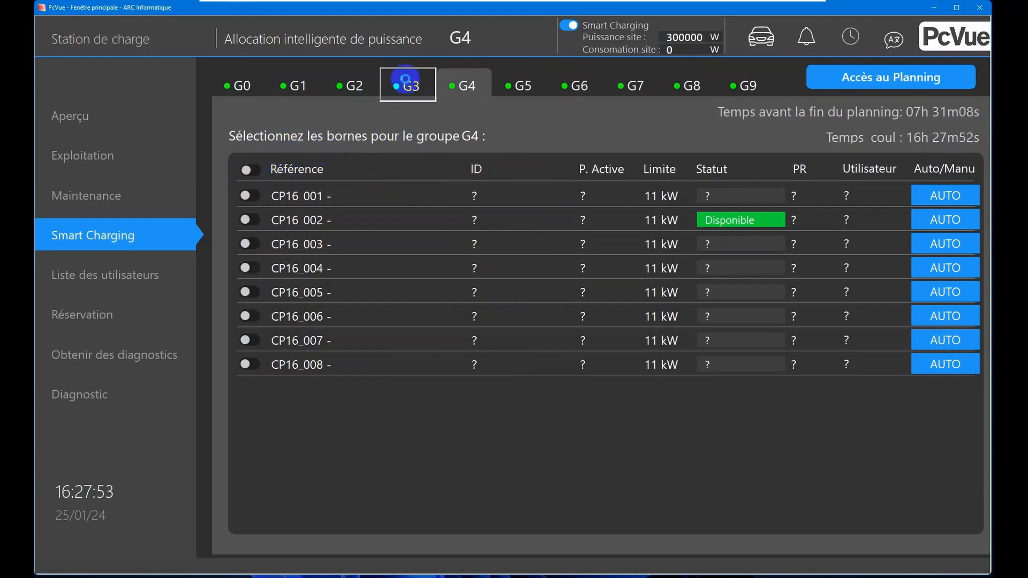
click(413, 85)
click(247, 169)
click(356, 85)
click(256, 177)
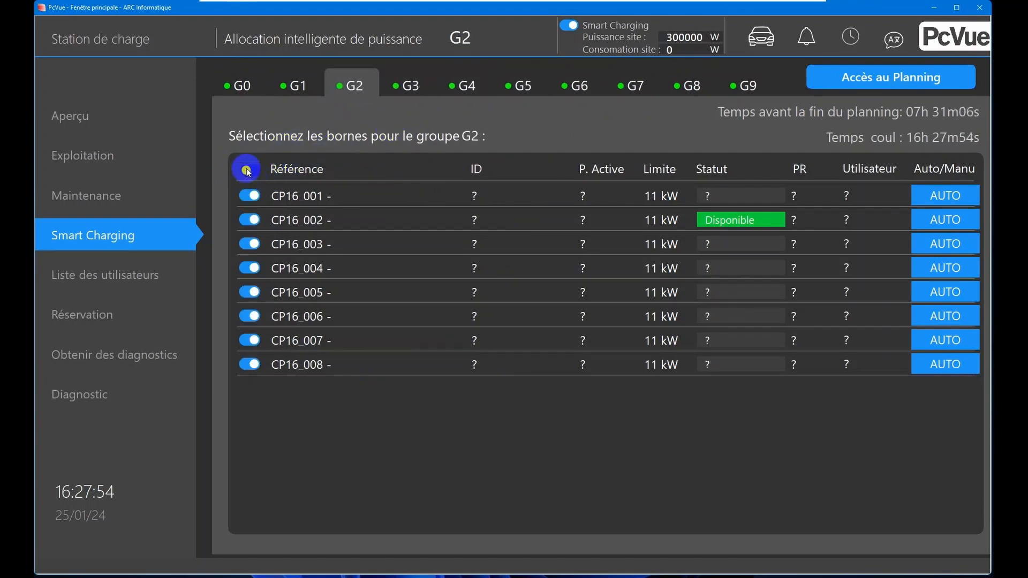
click(295, 86)
click(249, 170)
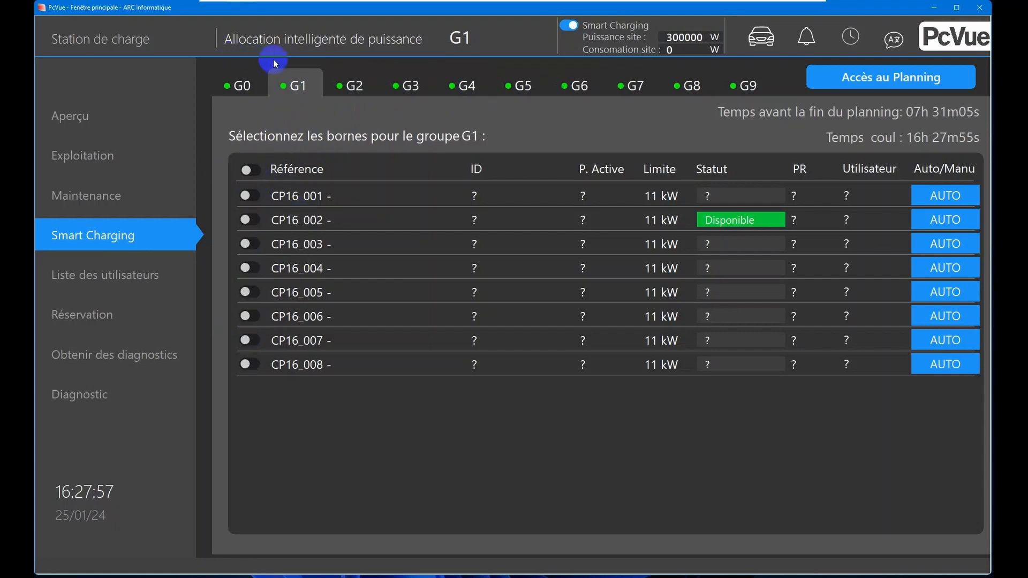
Remove only CP16_001 from group G0, leaving its other charge points selected
click(237, 85)
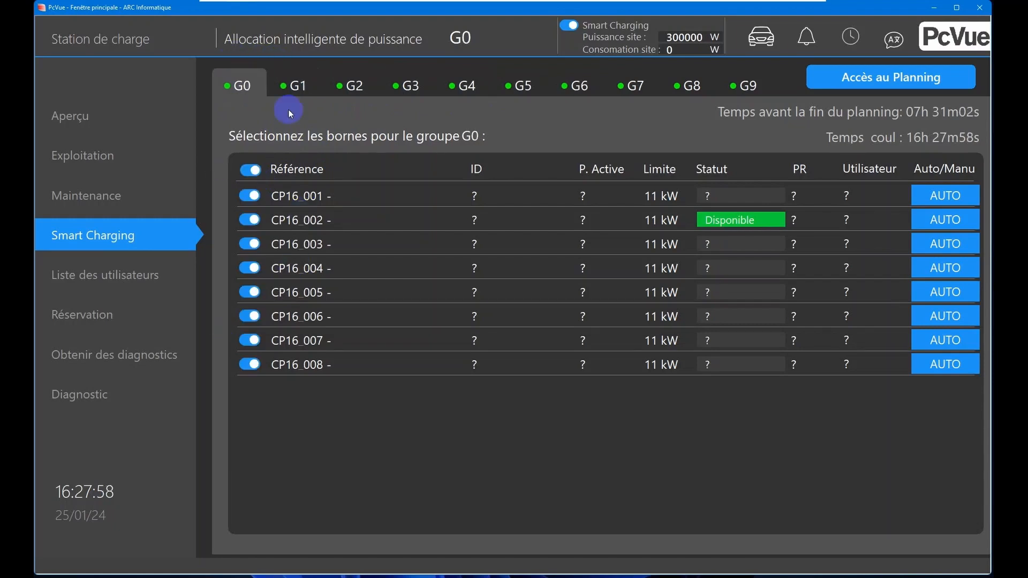
click(252, 196)
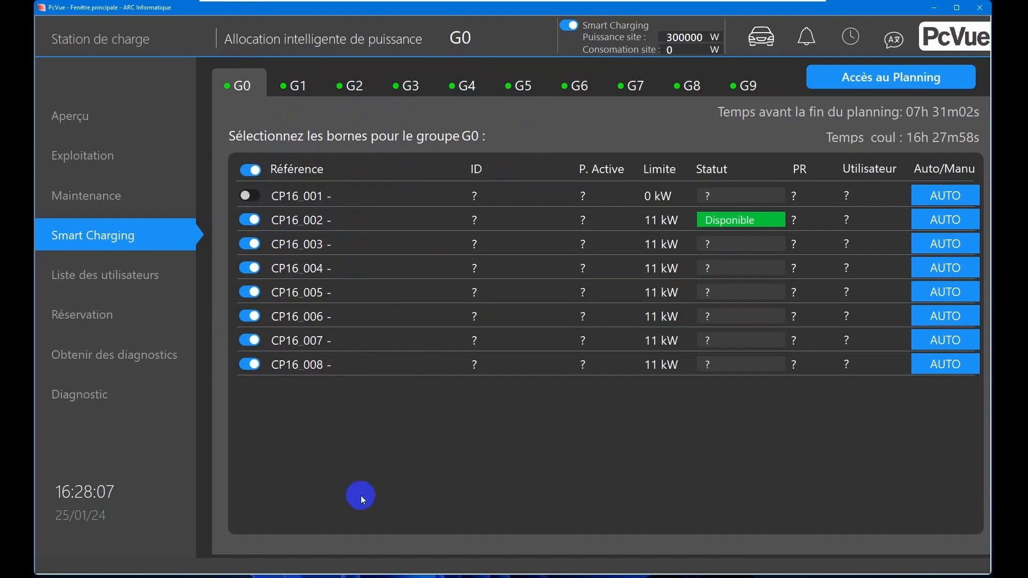
Switch to the browser, open the CP16_003.html simulator in Expert Mode, and check the CP16_001 and CP16_002 simulators
mouse_move(136, 577)
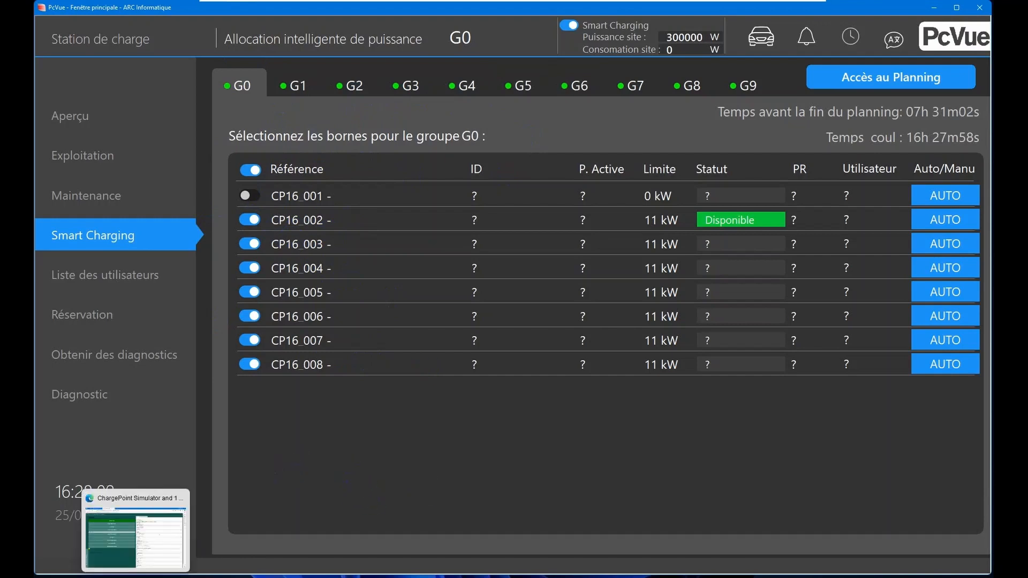
click(136, 538)
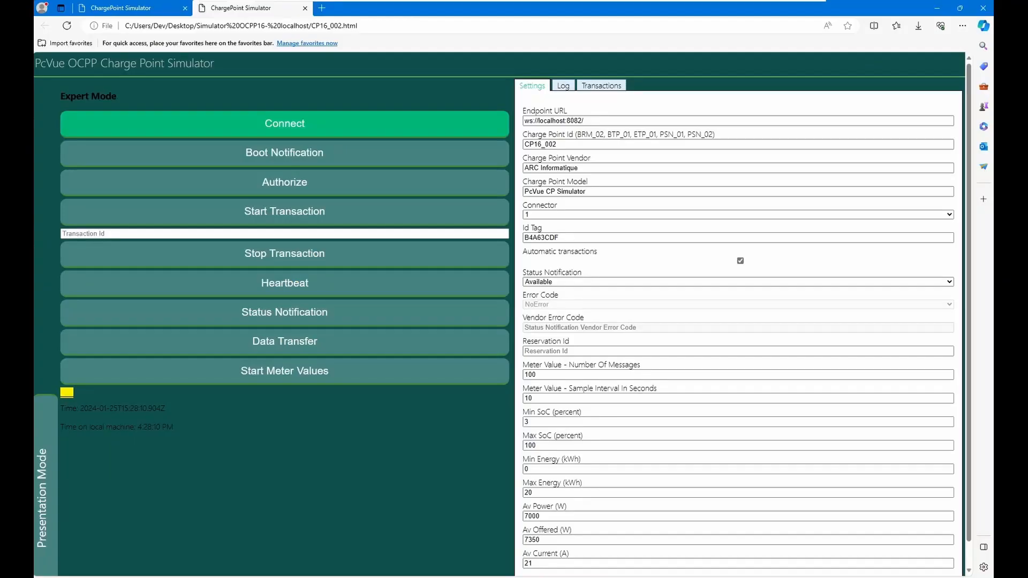
click(148, 8)
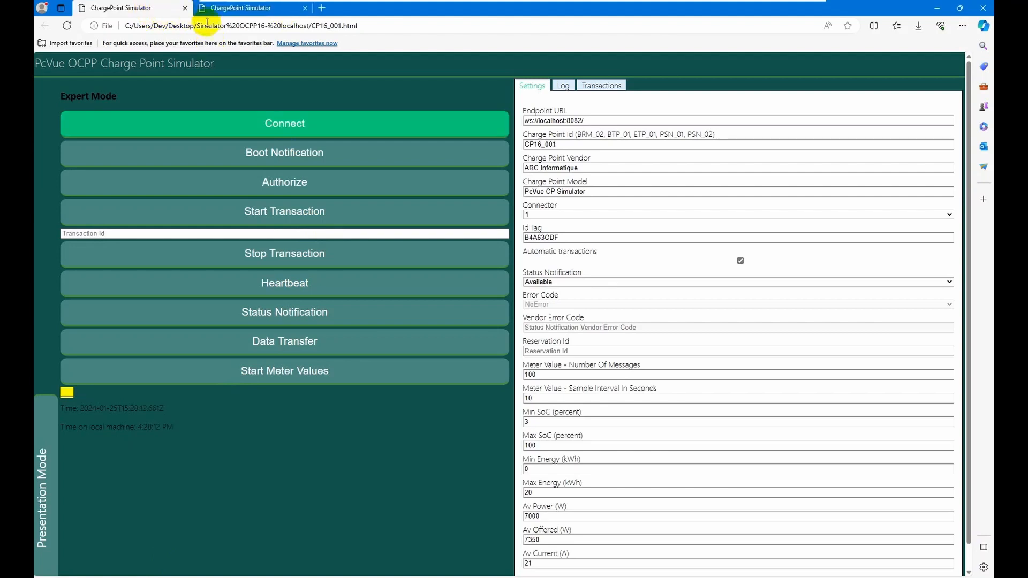
key(ctrl+o)
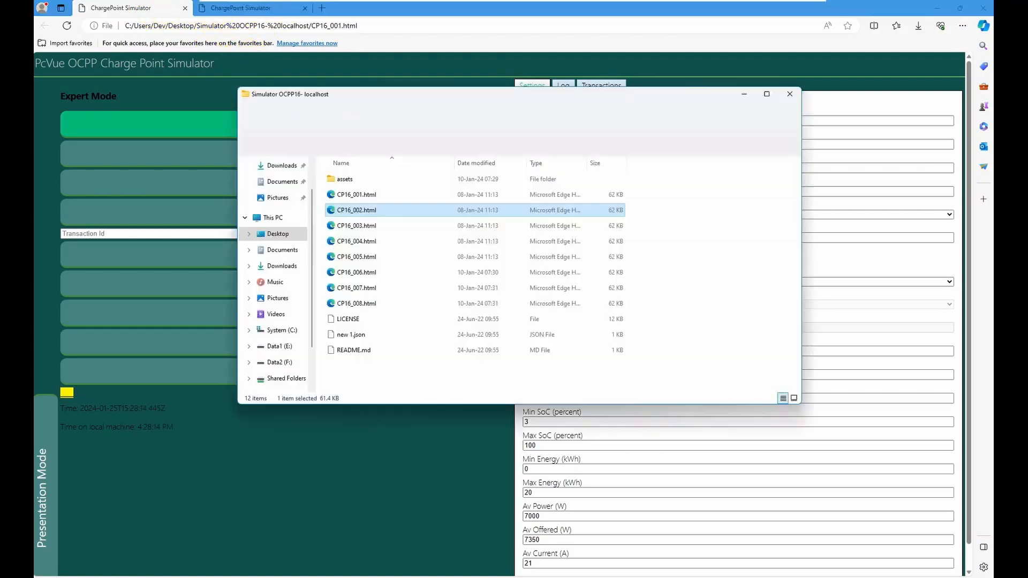
double_click(347, 225)
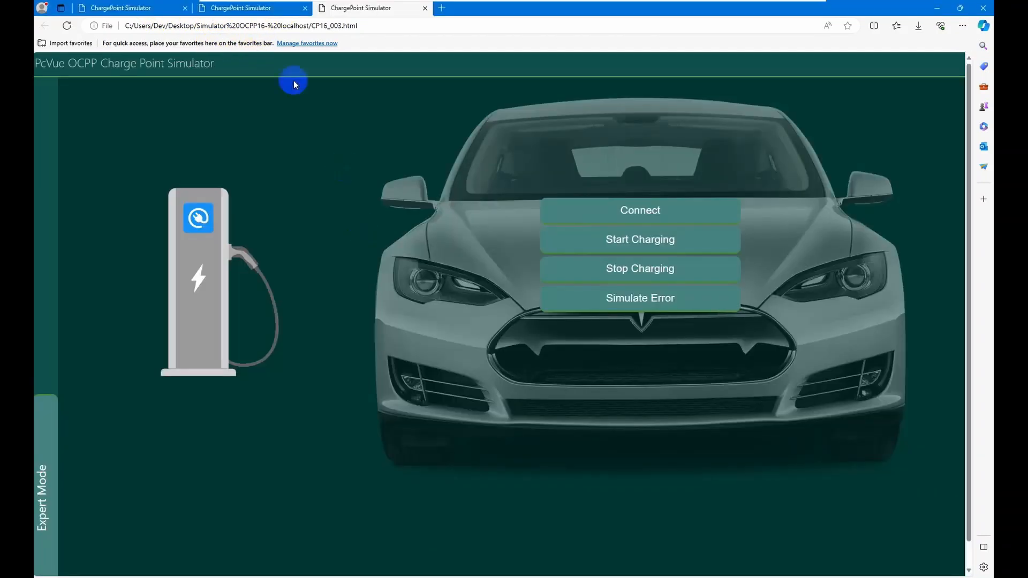
click(46, 485)
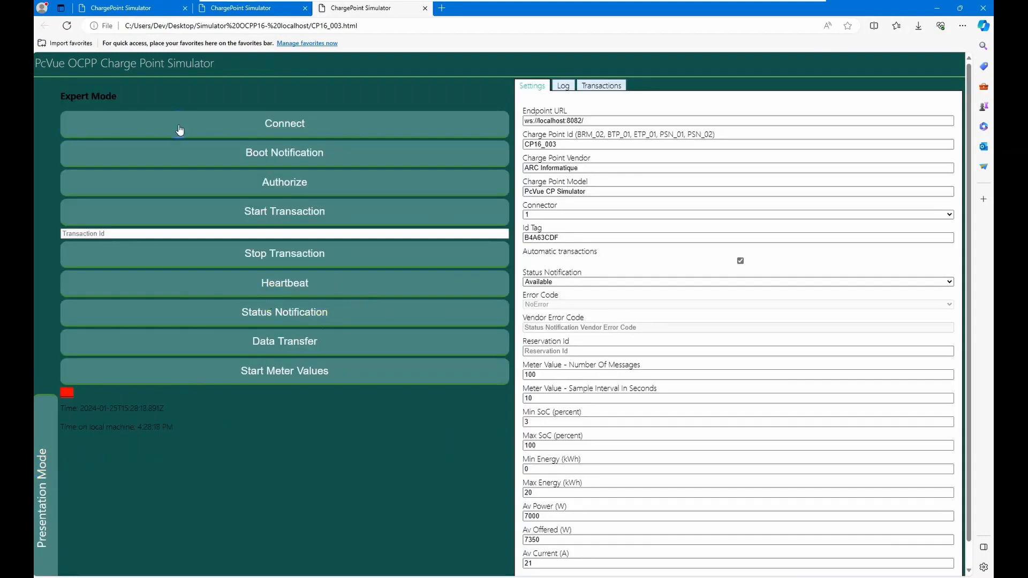
click(141, 12)
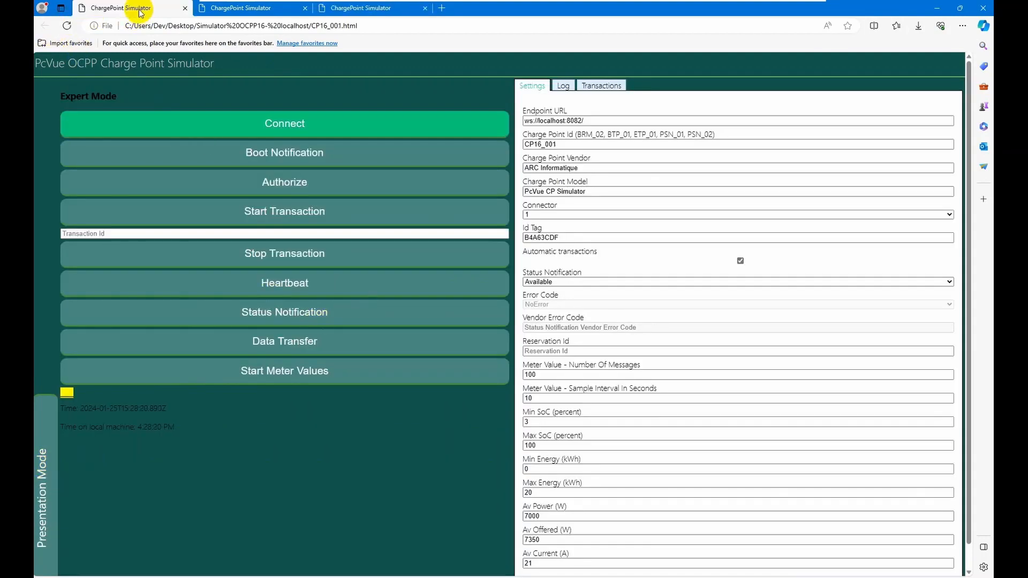
click(242, 10)
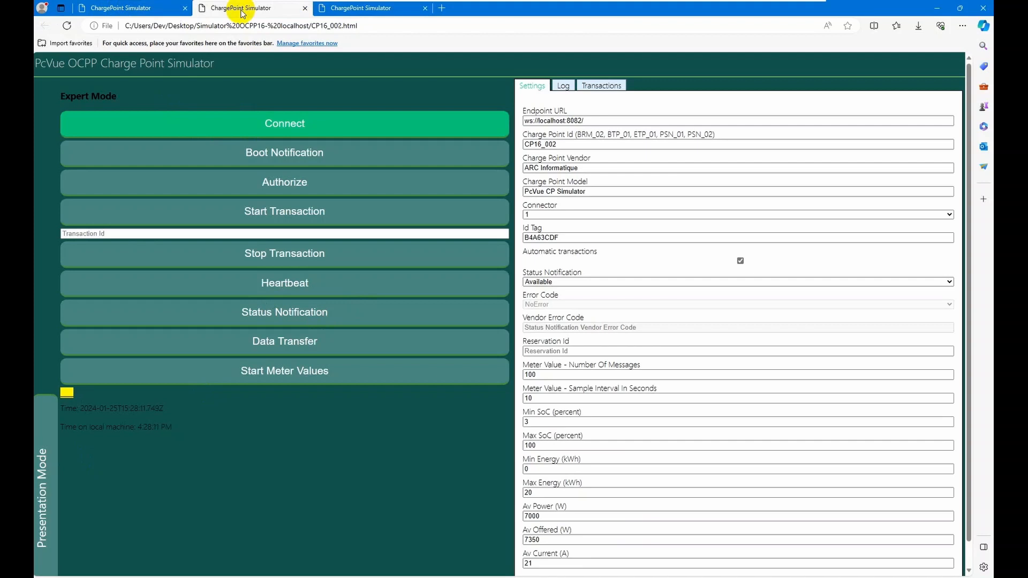
Connect the CP16_002 and CP16_003 simulators, then return to the PcVue smart charging view
click(276, 126)
click(360, 8)
click(310, 126)
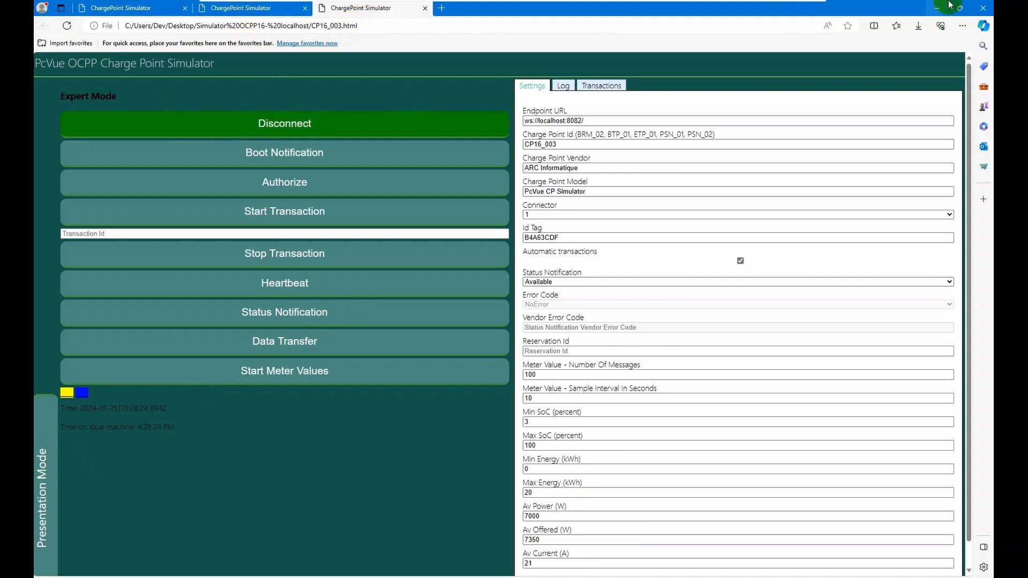
click(937, 8)
click(745, 95)
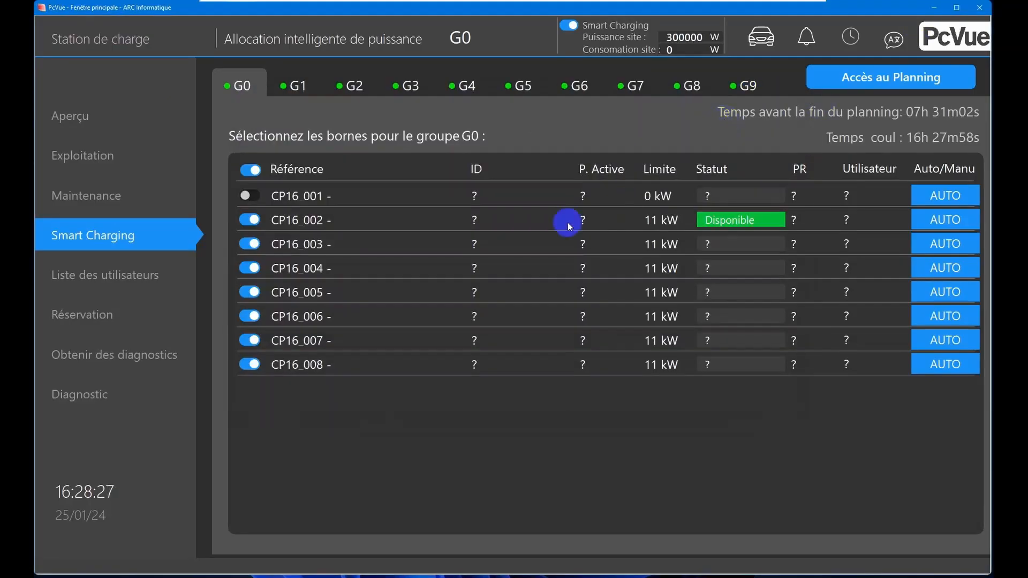
Switch to the browser to check the CP16_003, CP16_002 and CP16_001 simulators, then return to PcVue
click(460, 577)
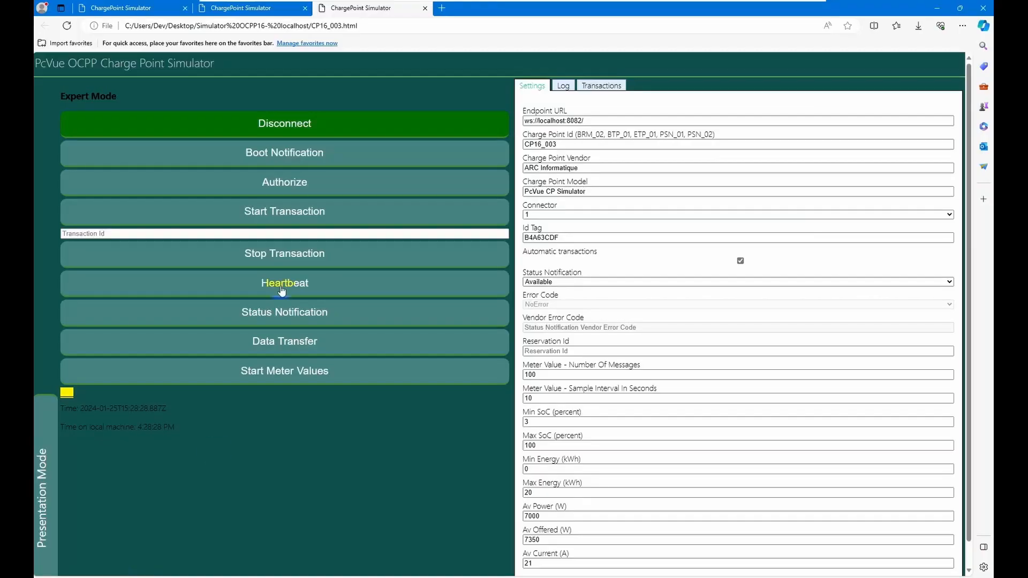
click(257, 8)
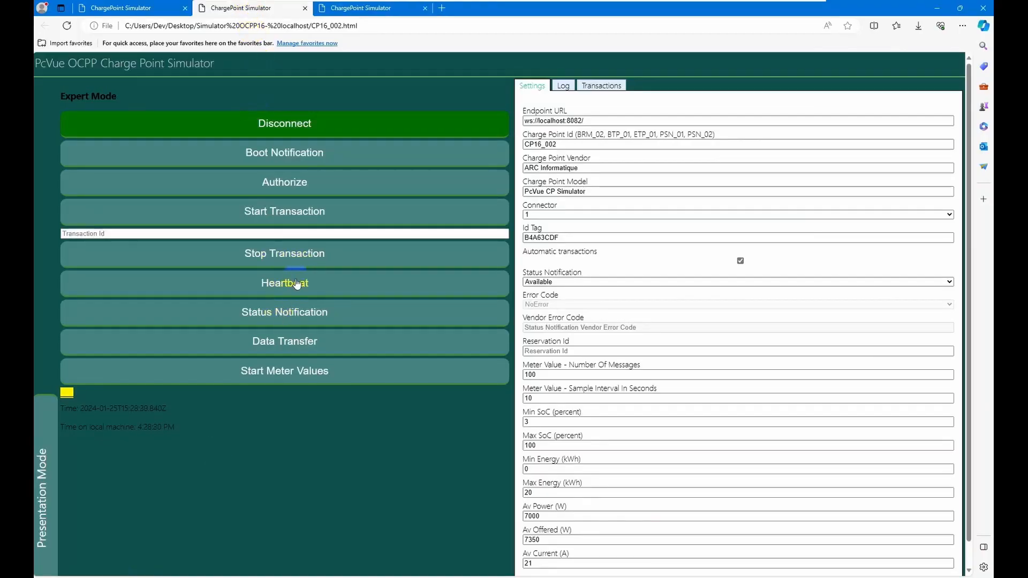
click(134, 8)
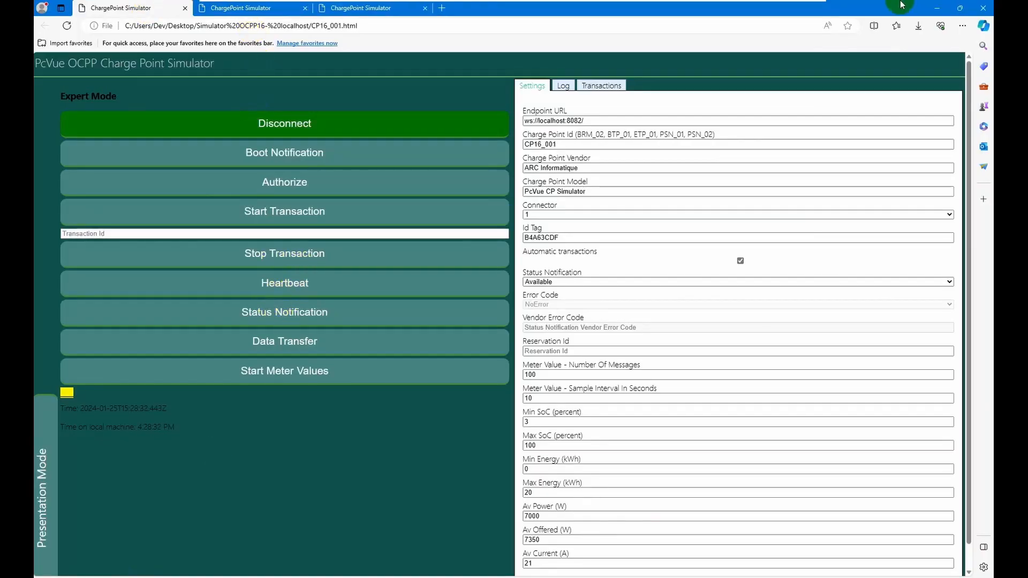
click(938, 8)
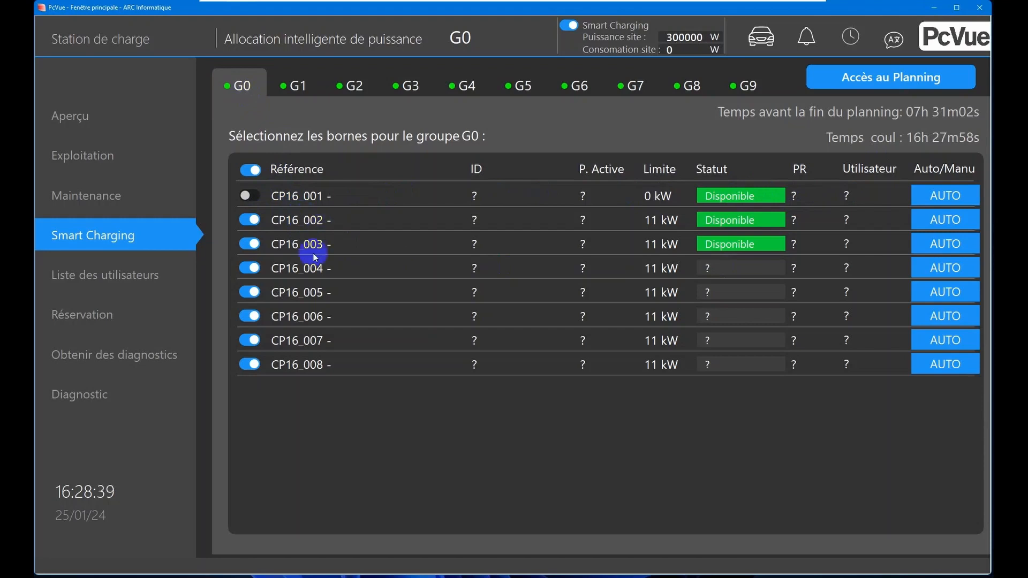
In the browser, send a Preparing status notification from the CP16_001 simulator and return to PcVue
mouse_move(135, 576)
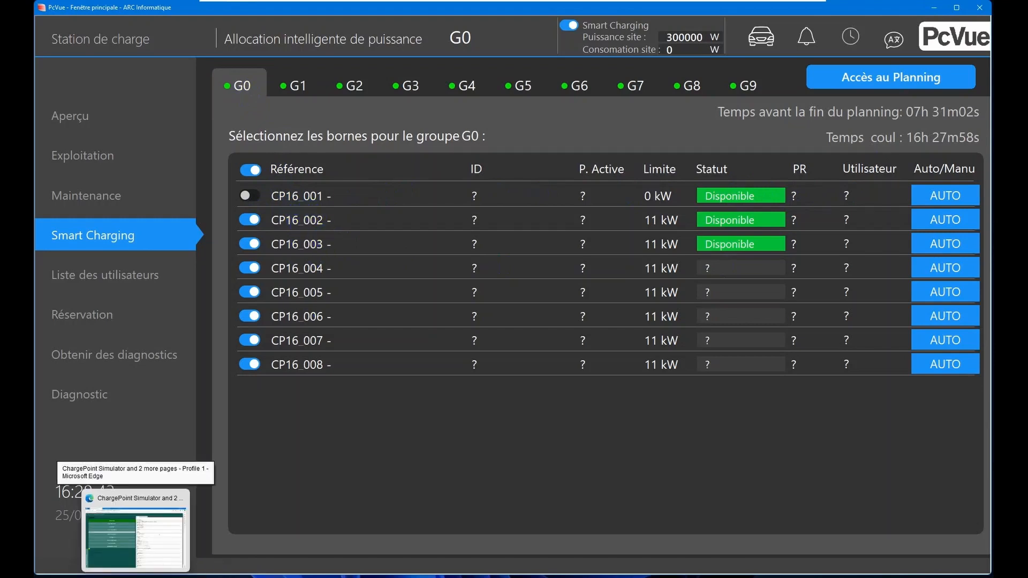
click(136, 538)
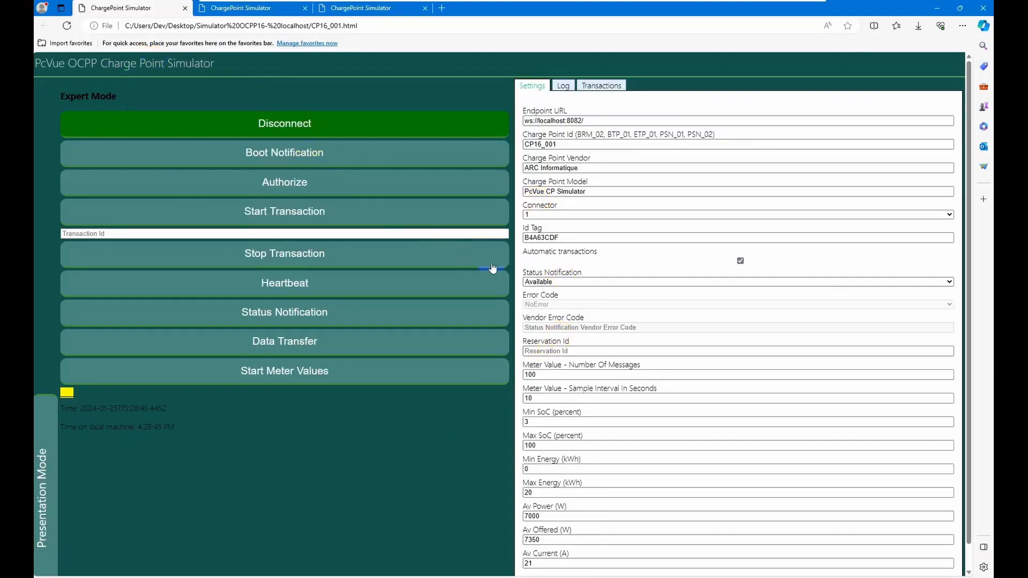
click(731, 282)
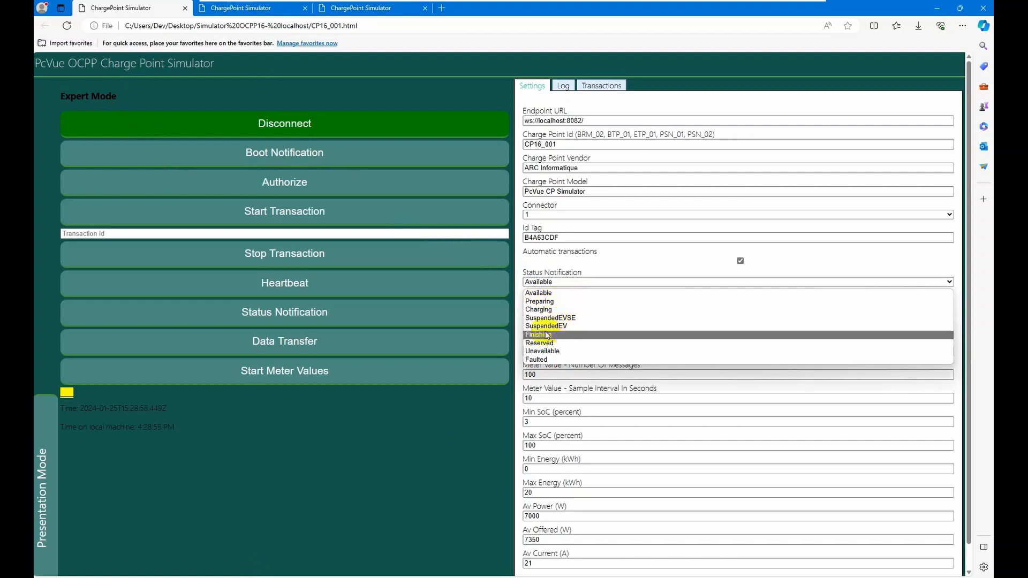
click(555, 303)
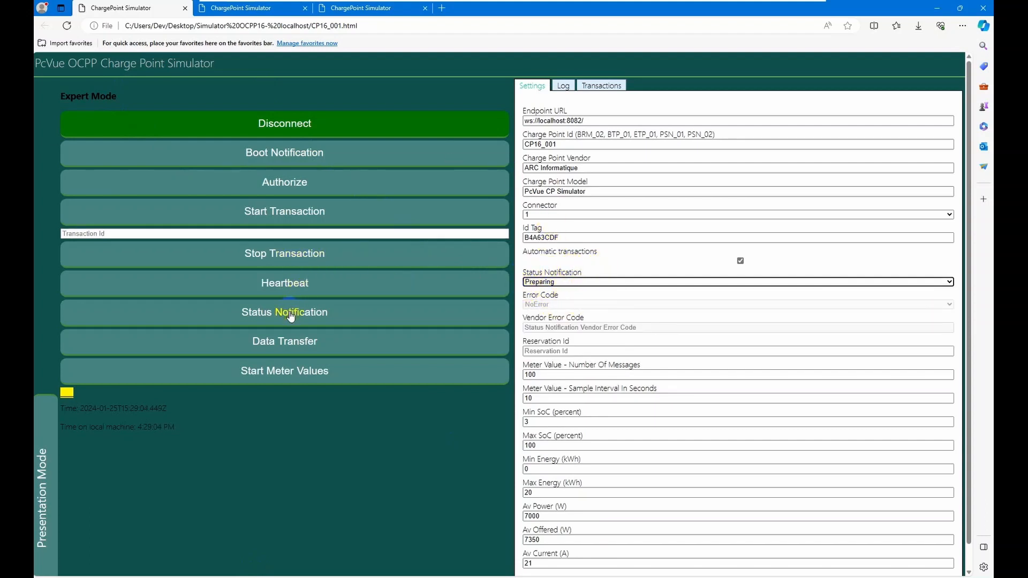
click(937, 8)
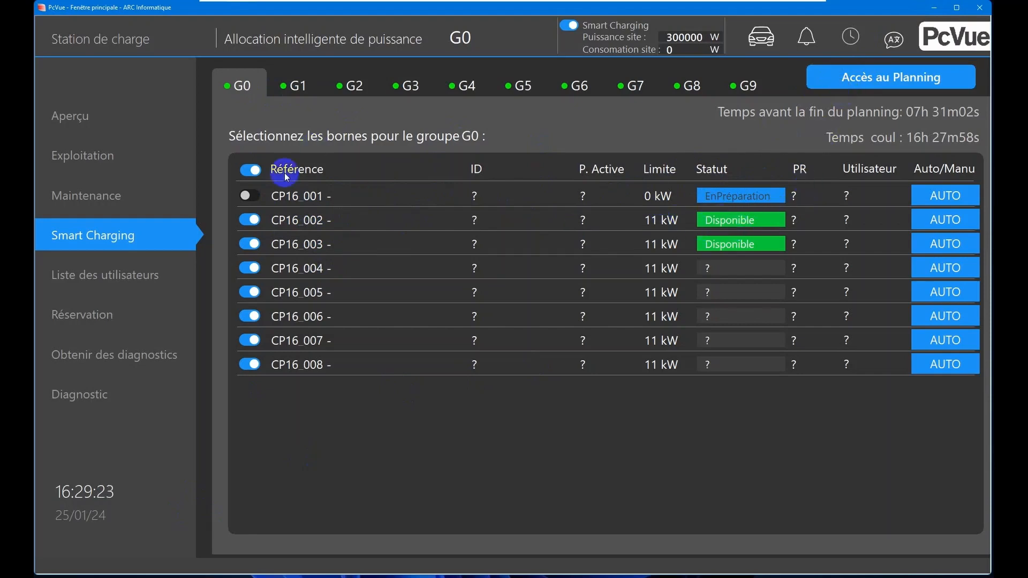
In the browser, send a Preparing status notification from the CP16_002 simulator and return to PcVue
click(151, 577)
click(249, 8)
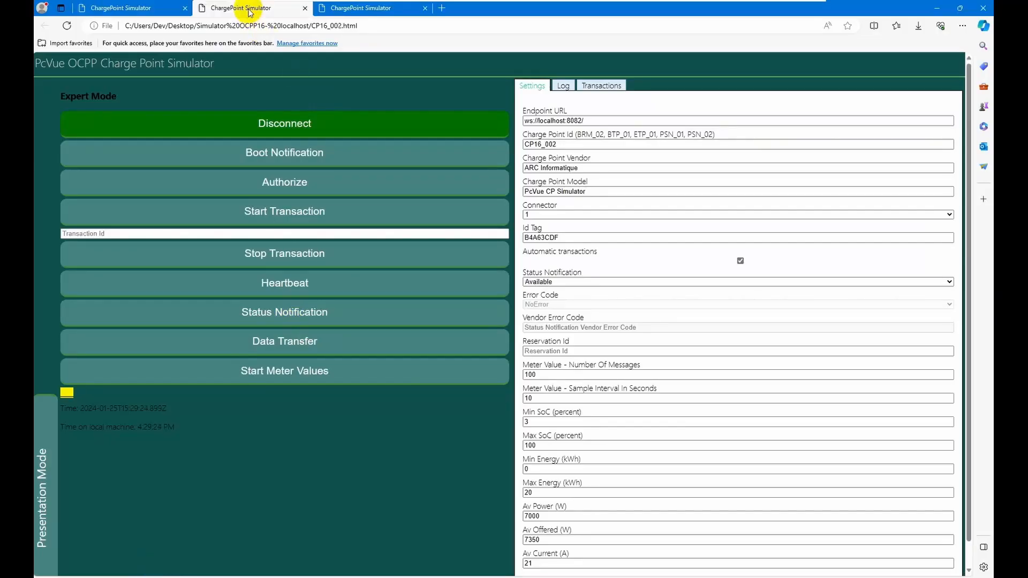
click(545, 281)
click(550, 303)
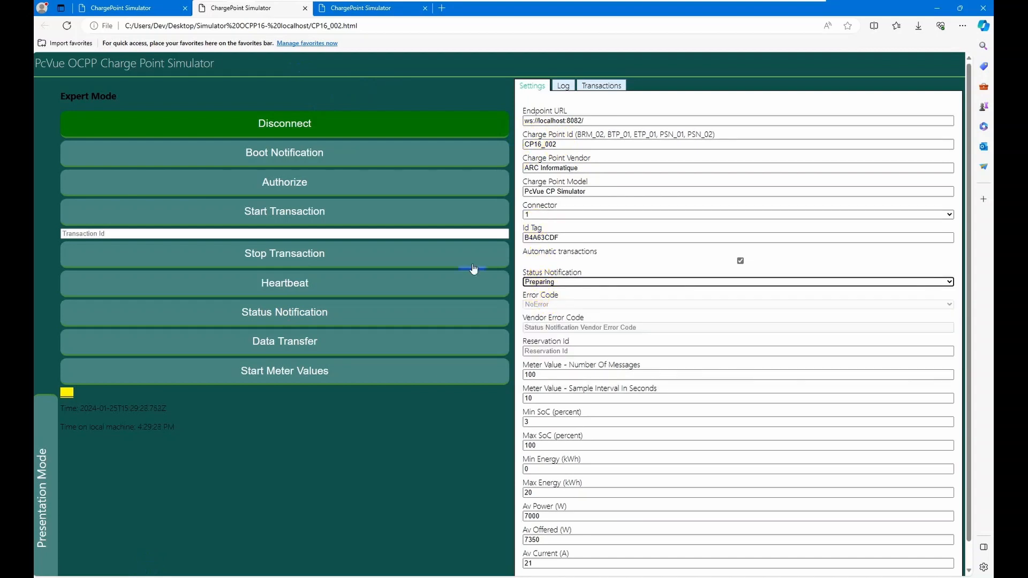
click(299, 314)
click(940, 9)
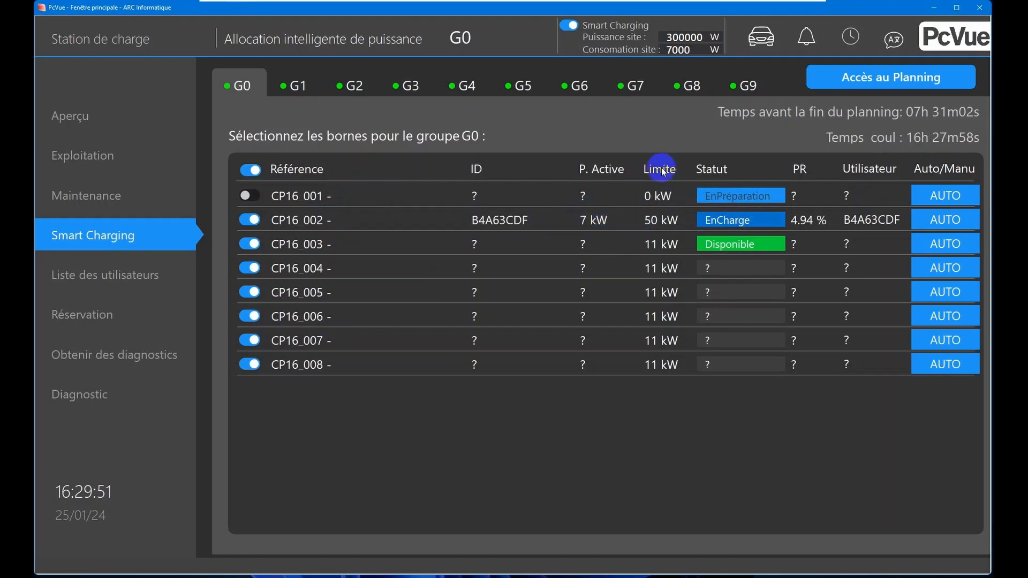
In the browser, set CP16_002's Av Power to 48000 W and Av Offered to 50000 W, then start its meter values
click(137, 577)
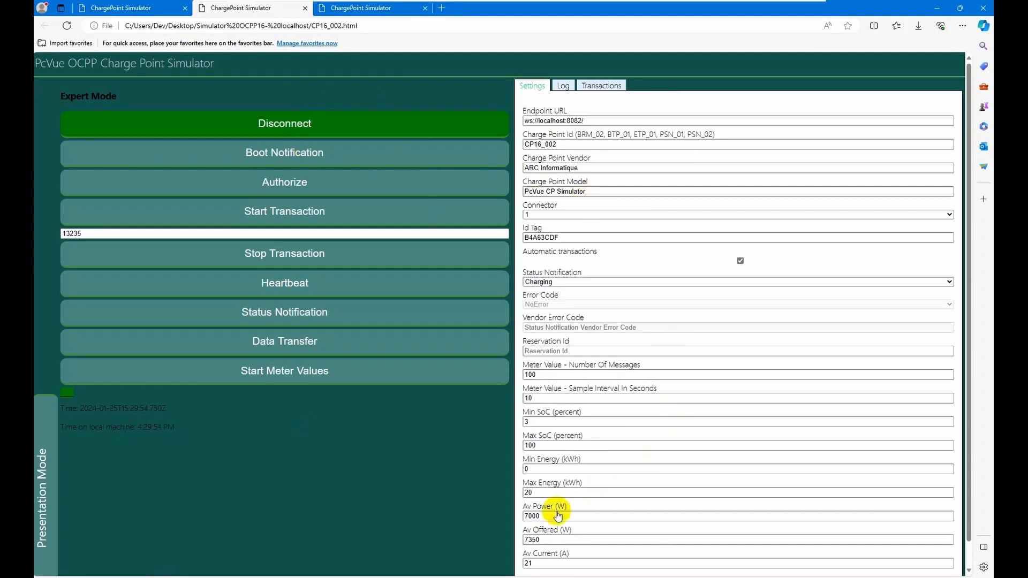
click(532, 517)
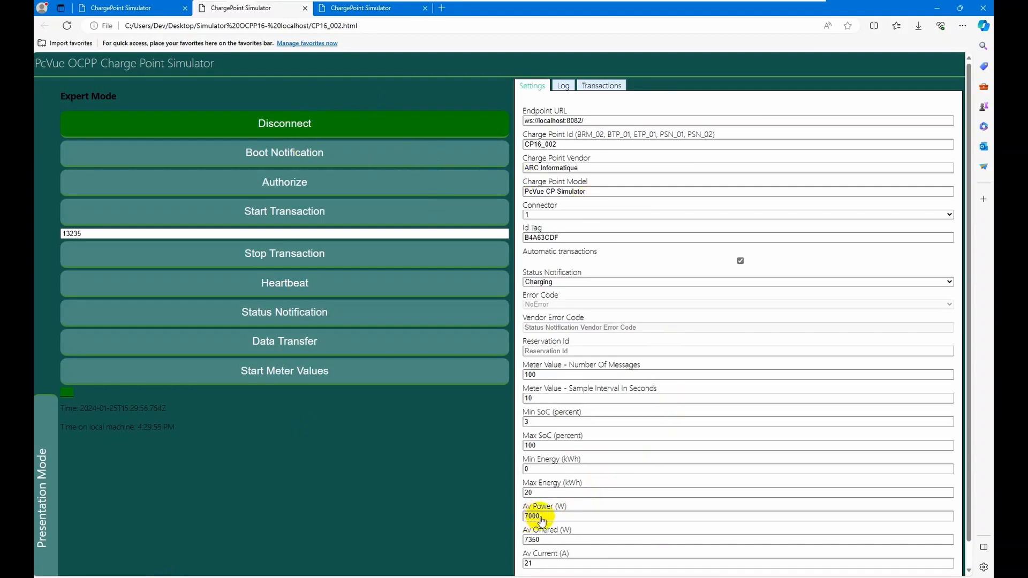
drag(542, 521, 487, 516)
text(48000)
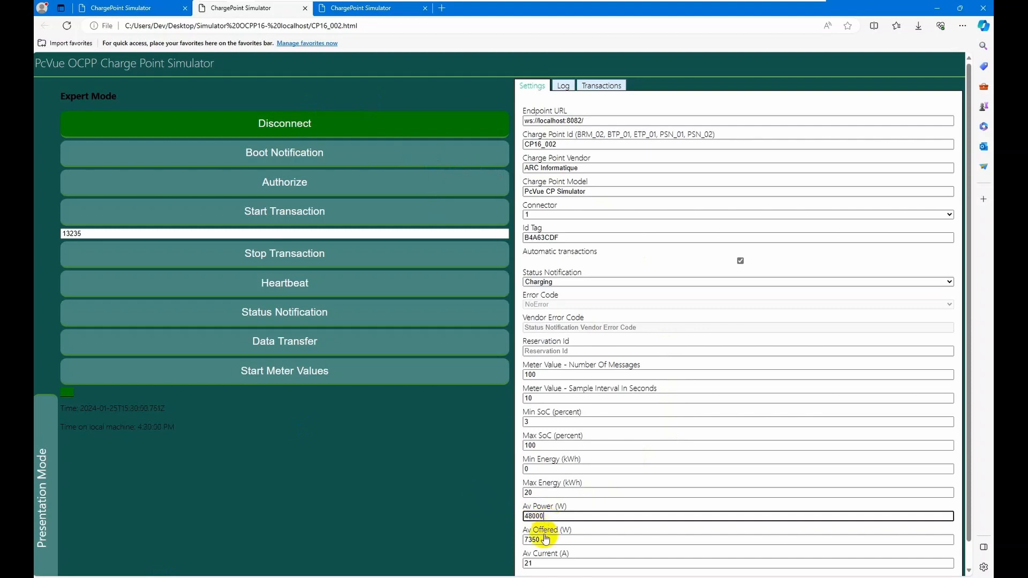
drag(542, 539, 490, 535)
text(50000)
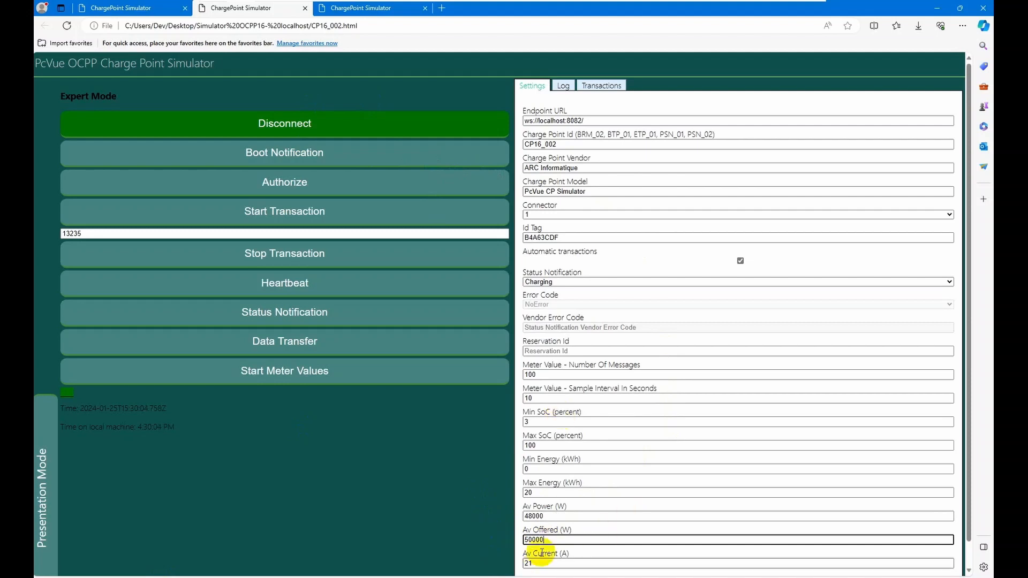
click(282, 384)
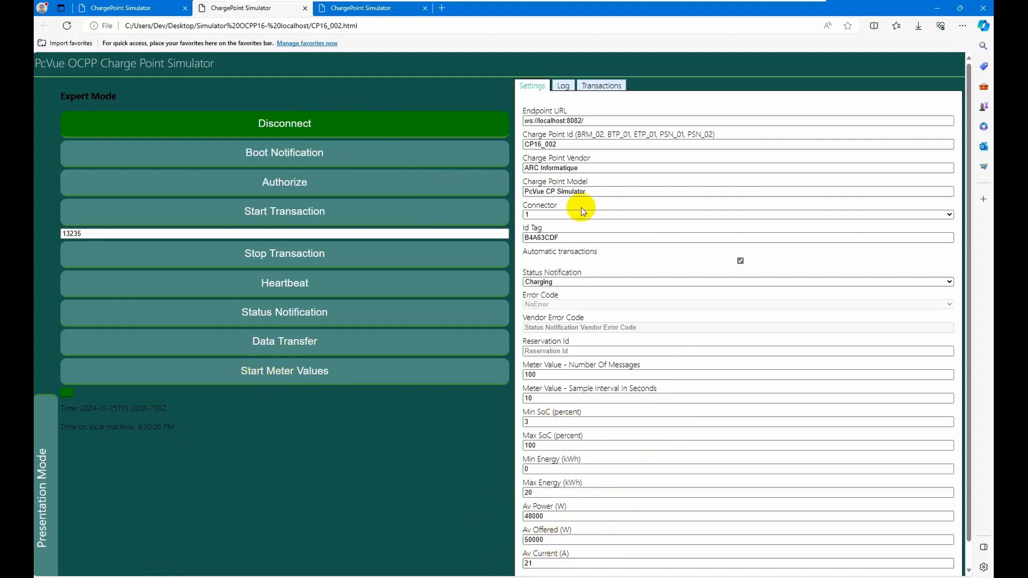
Return to PcVue and add CP16_001 to group G0 of the smart charging planning
click(937, 8)
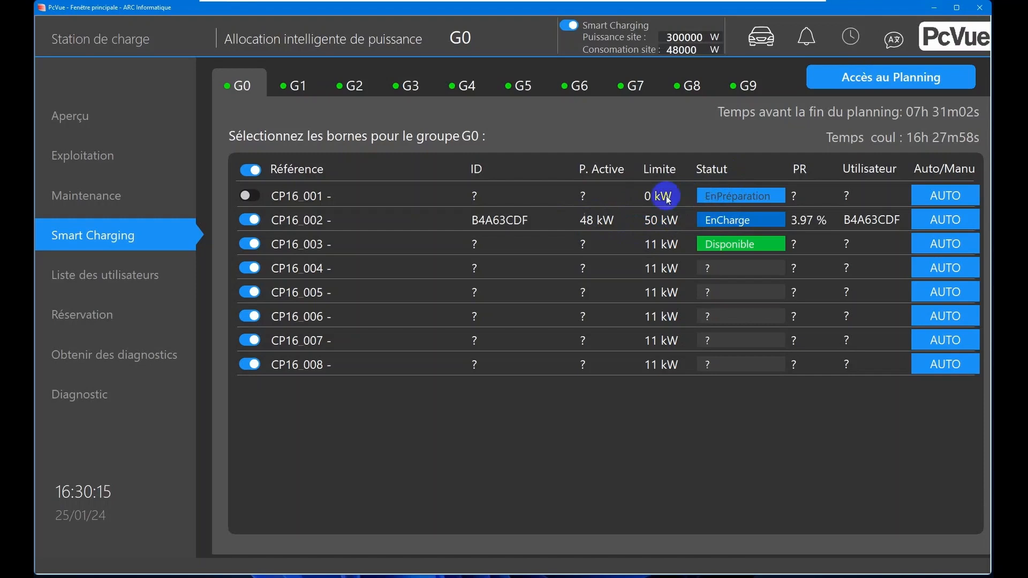
click(250, 196)
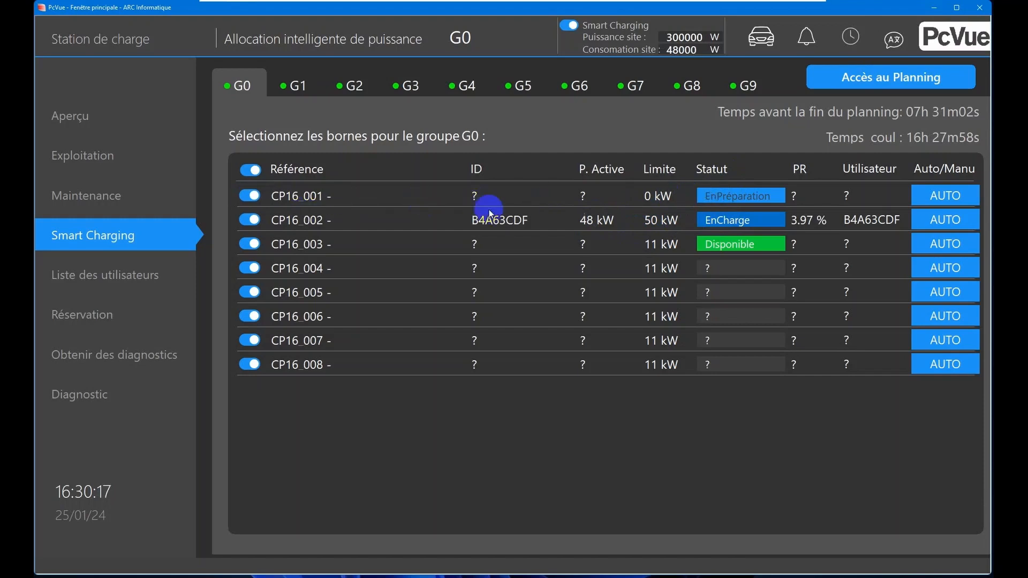
click(434, 75)
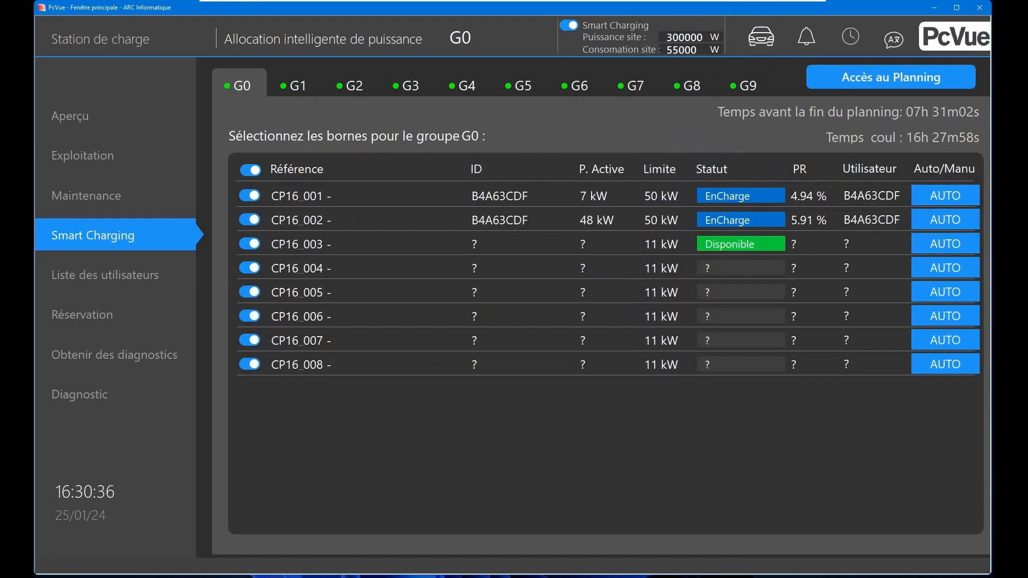
In the browser, send a Finishing status notification from the CP16_003 simulator and return to PcVue
key(alt+Tab)
click(375, 8)
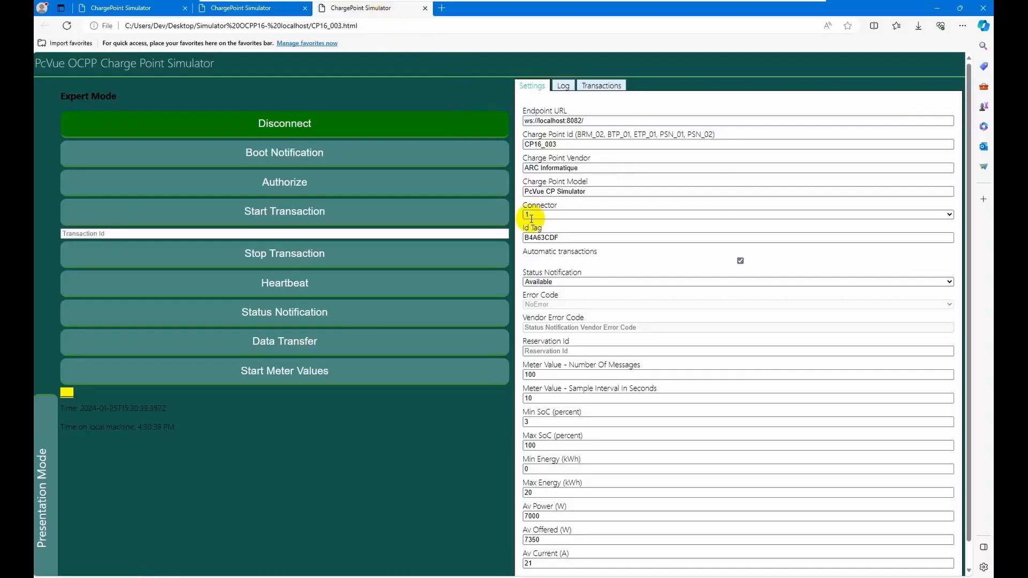
click(555, 285)
click(551, 335)
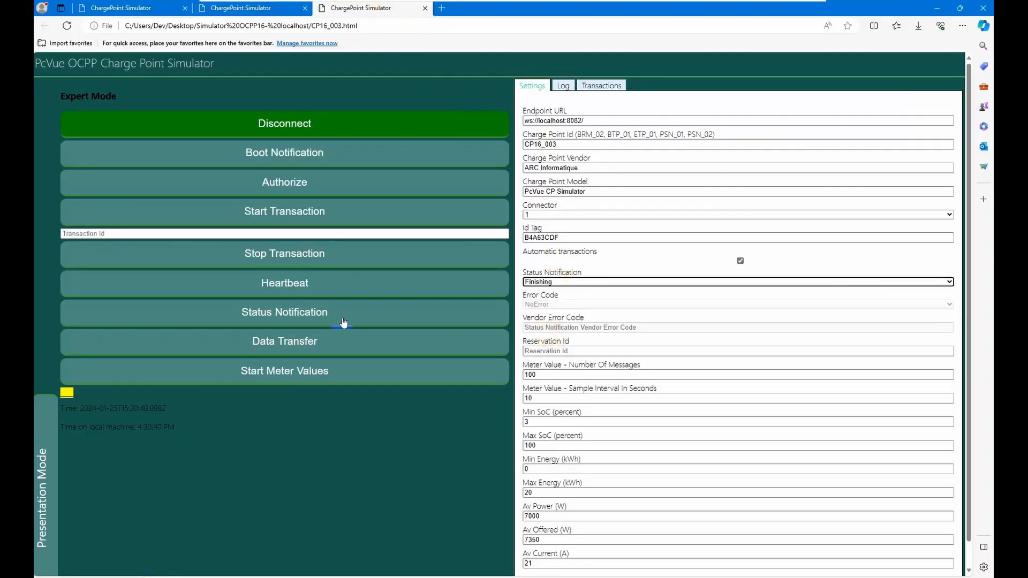
click(277, 320)
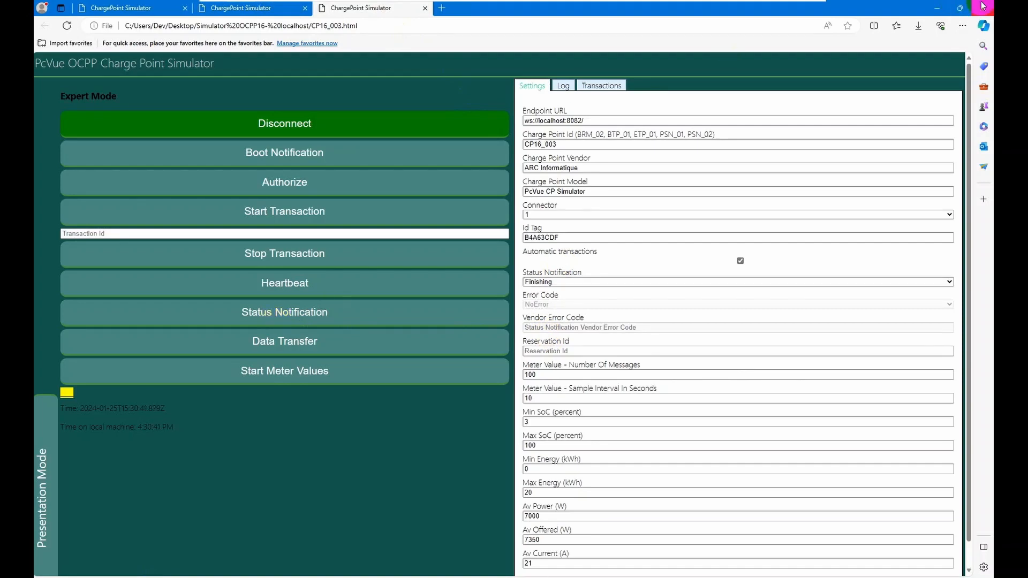
click(937, 8)
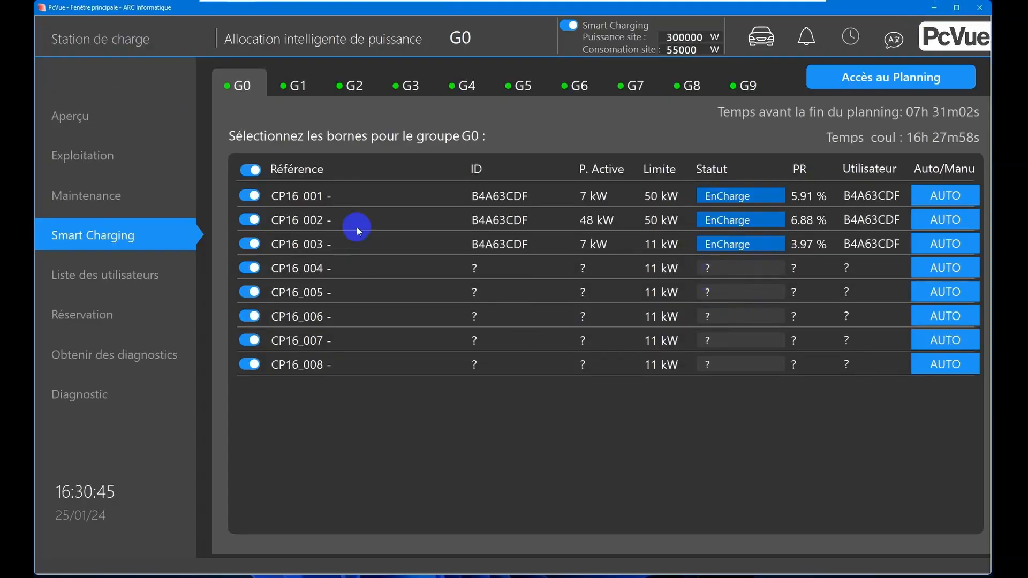
Set the site power (Puissance site) to 100000 W
click(680, 37)
click(678, 37)
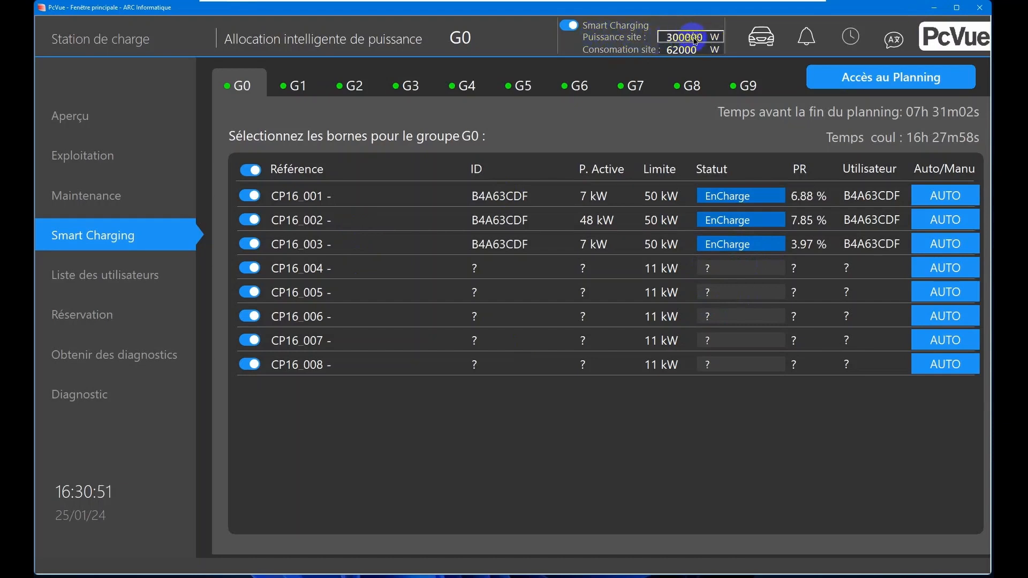
double_click(680, 37)
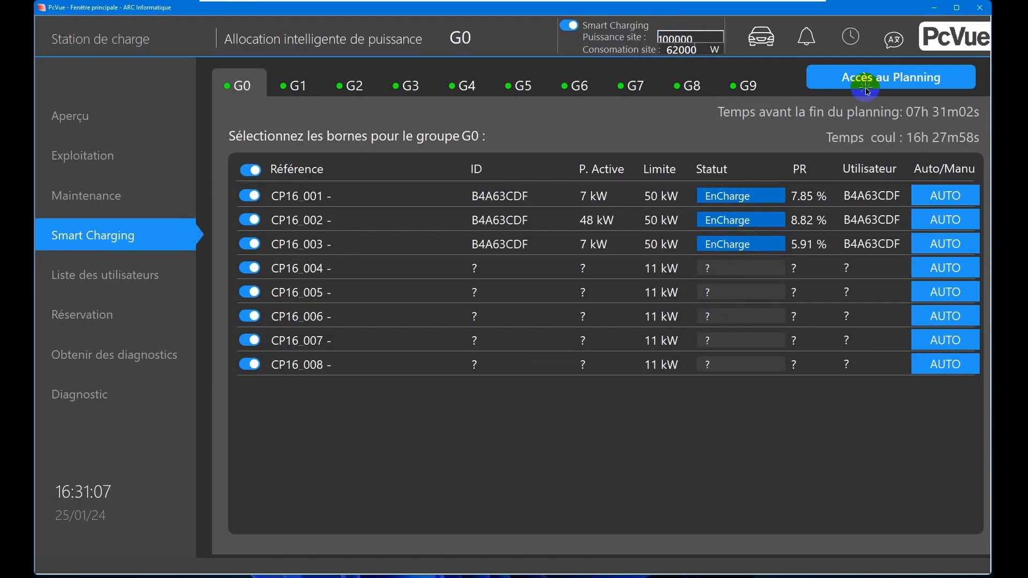
click(867, 90)
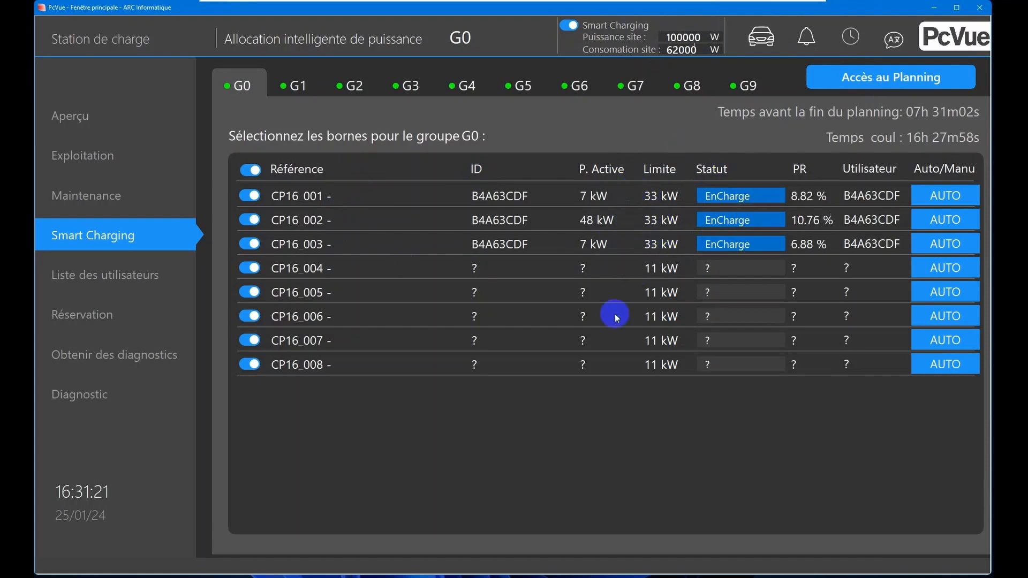
Switch to the simulator folder, open CP16_004.html in Expert Mode and connect it
key(alt+Tab)
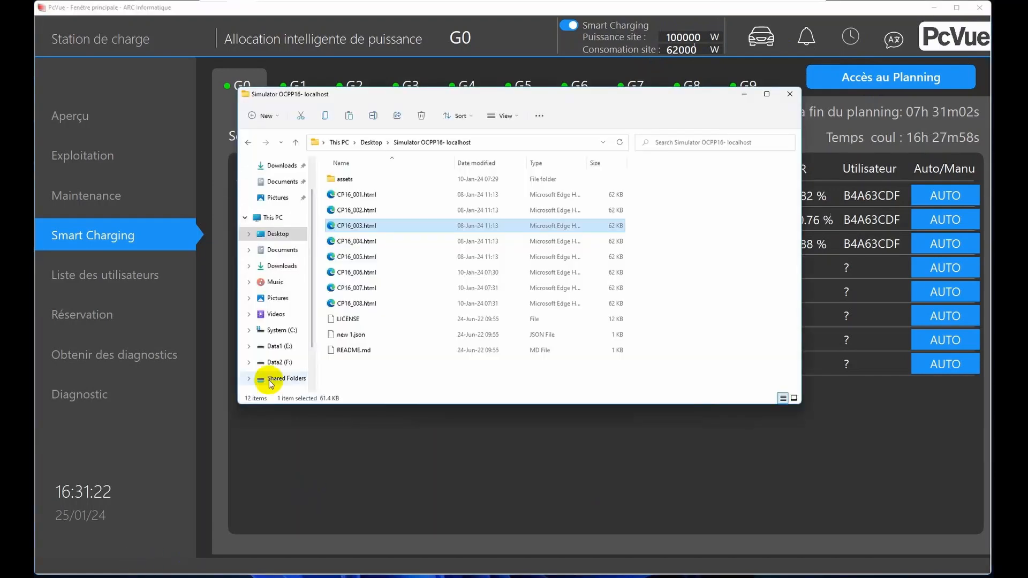
double_click(371, 242)
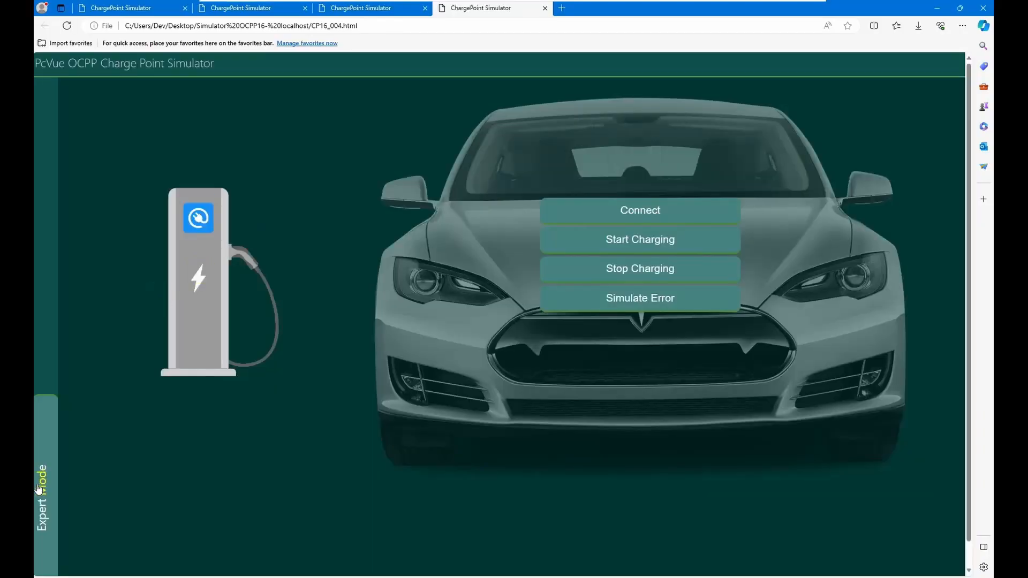
click(40, 487)
click(377, 133)
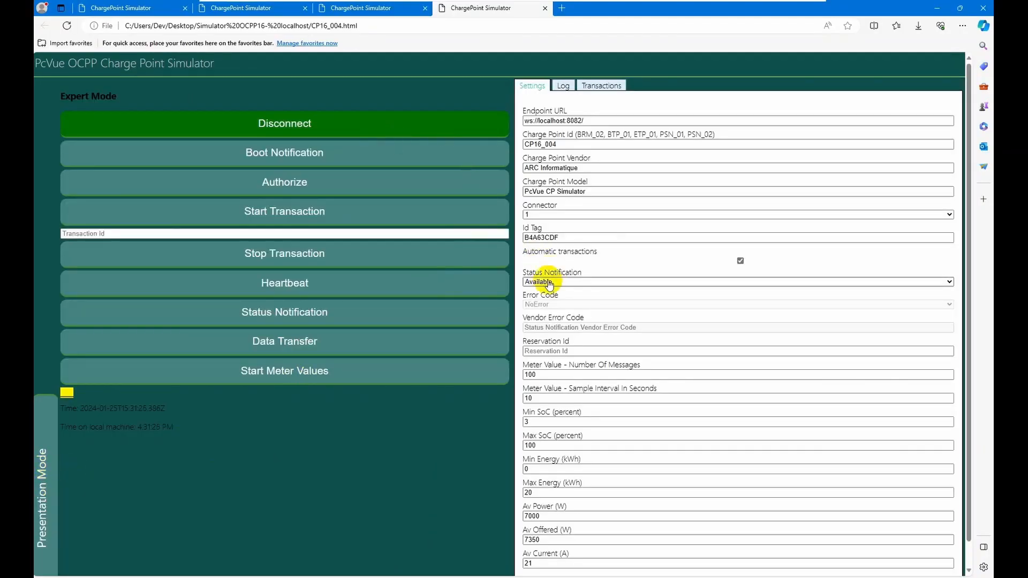
Send a Preparing status notification from the CP16_004 simulator and return to the PcVue smart charging view
click(741, 282)
click(568, 304)
click(291, 312)
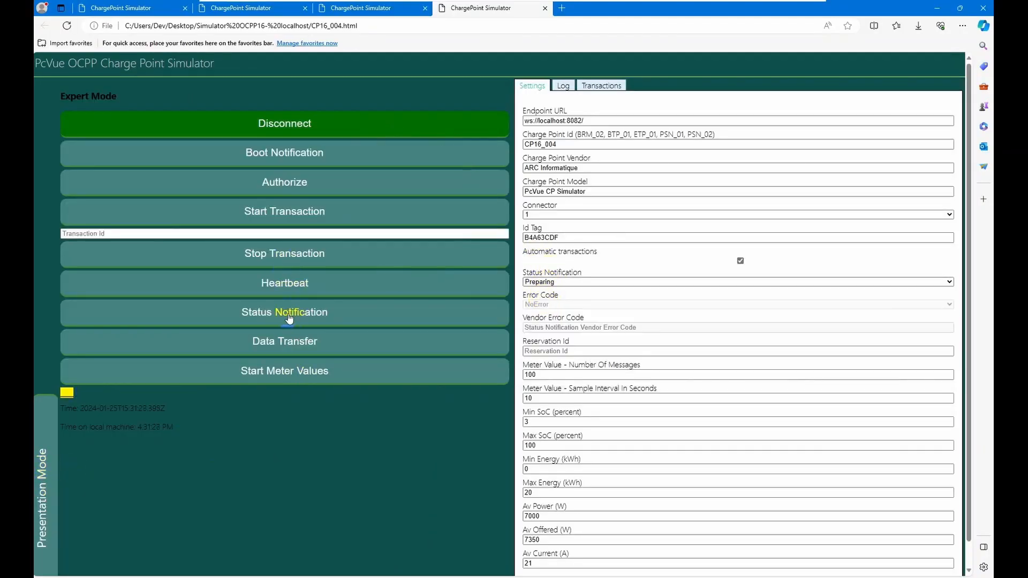
click(937, 10)
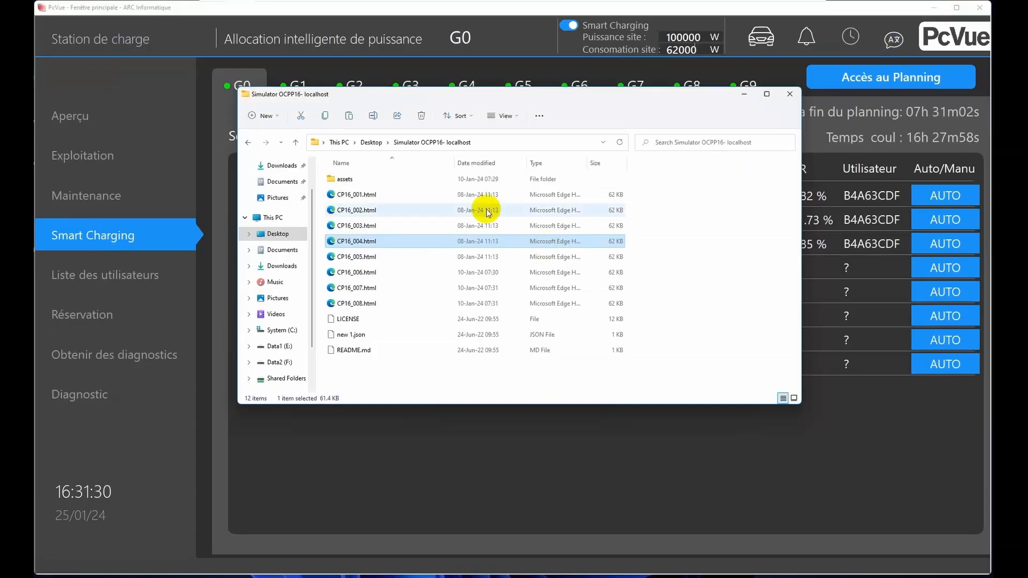
click(740, 87)
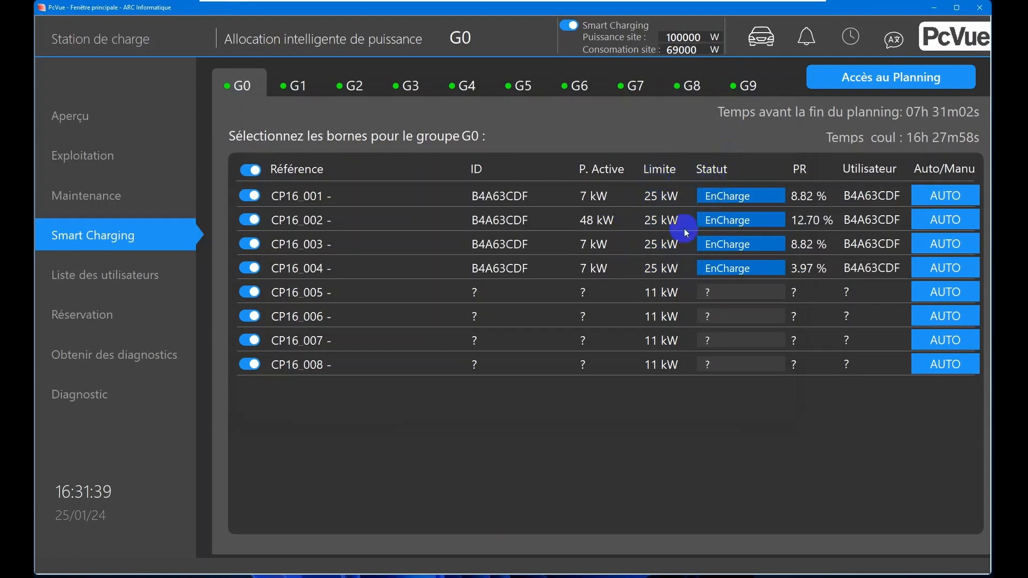
Open the smart charging configuration overview to check the site's total consumption and available power
click(669, 36)
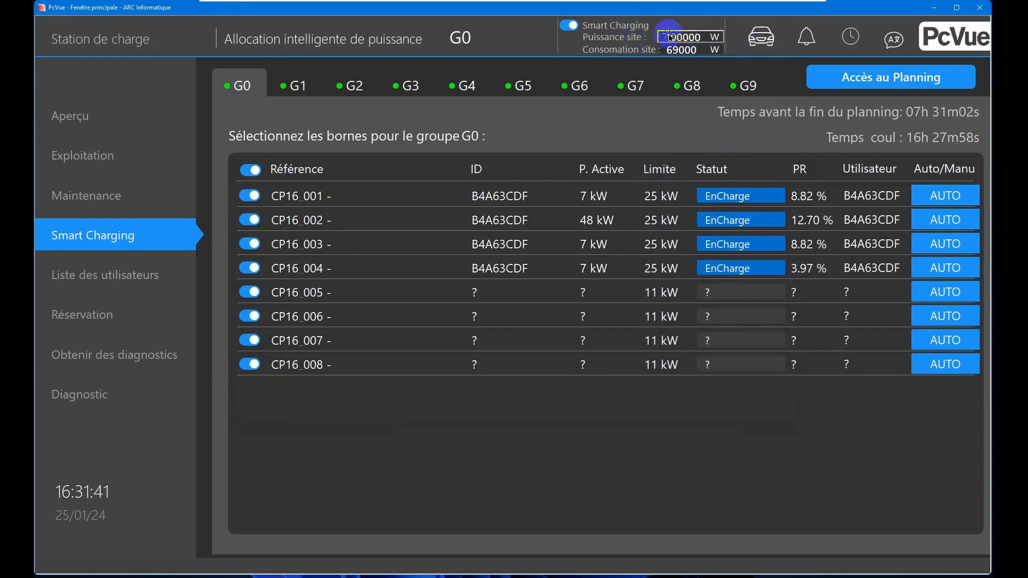
click(687, 217)
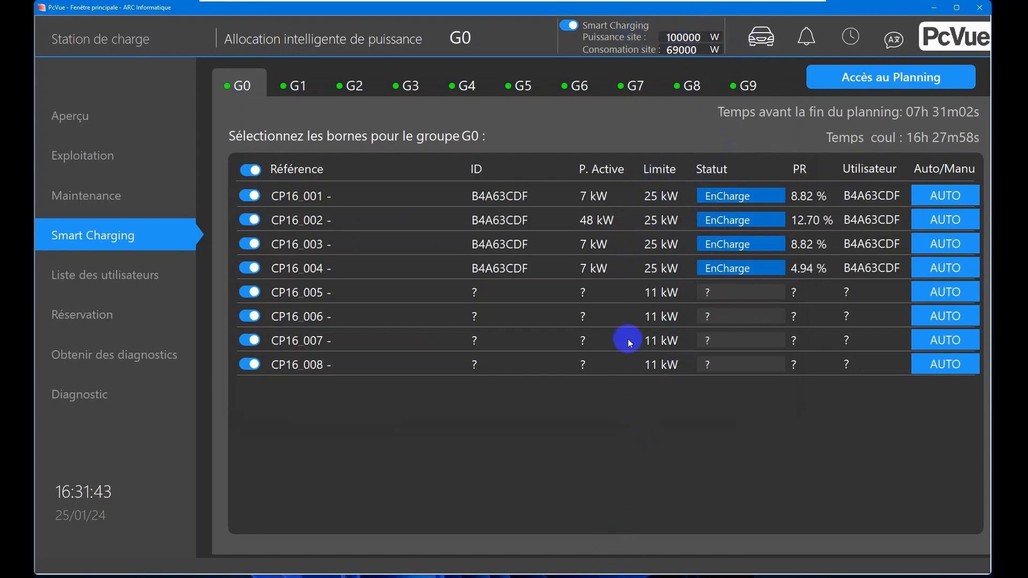
click(190, 234)
click(164, 231)
click(374, 135)
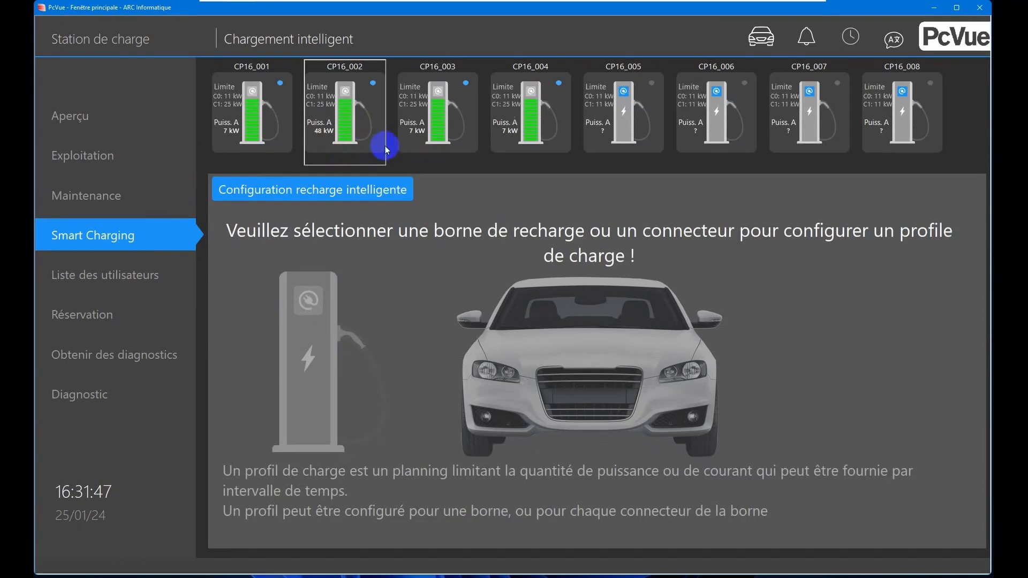
click(388, 191)
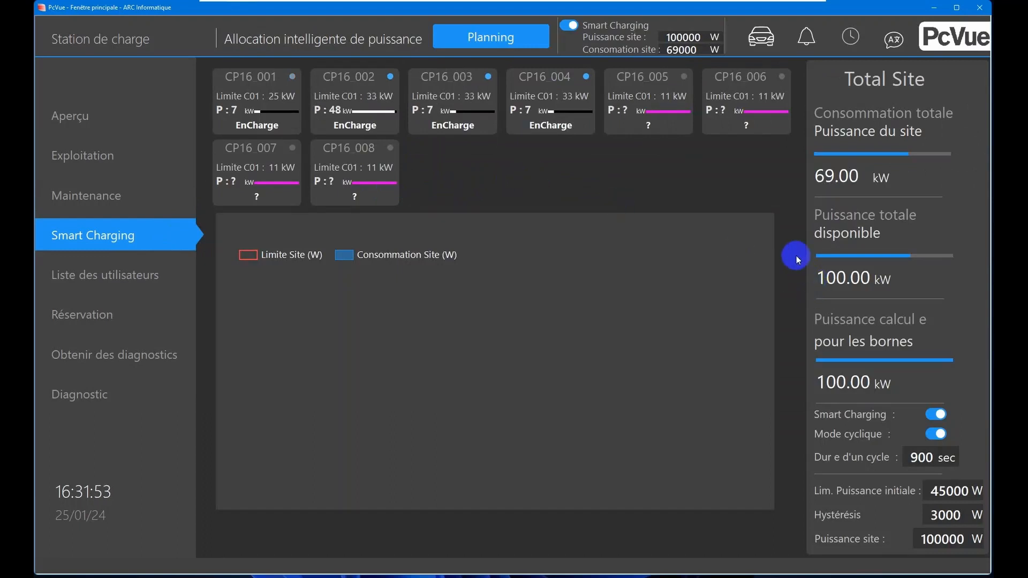
Return to the planning for group G0 and switch charge point CP16_001 from automatic to manual mode
click(520, 35)
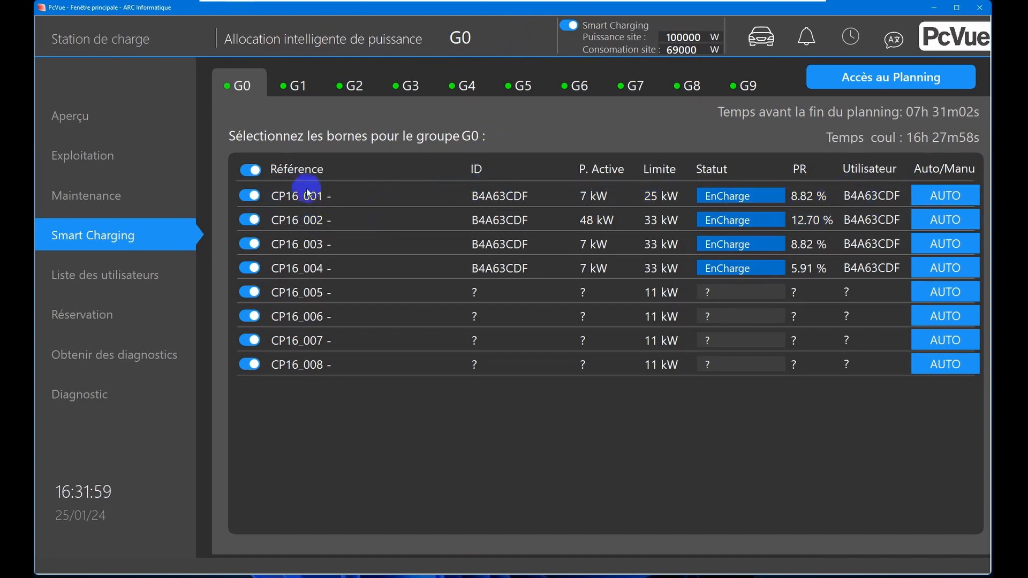
click(947, 196)
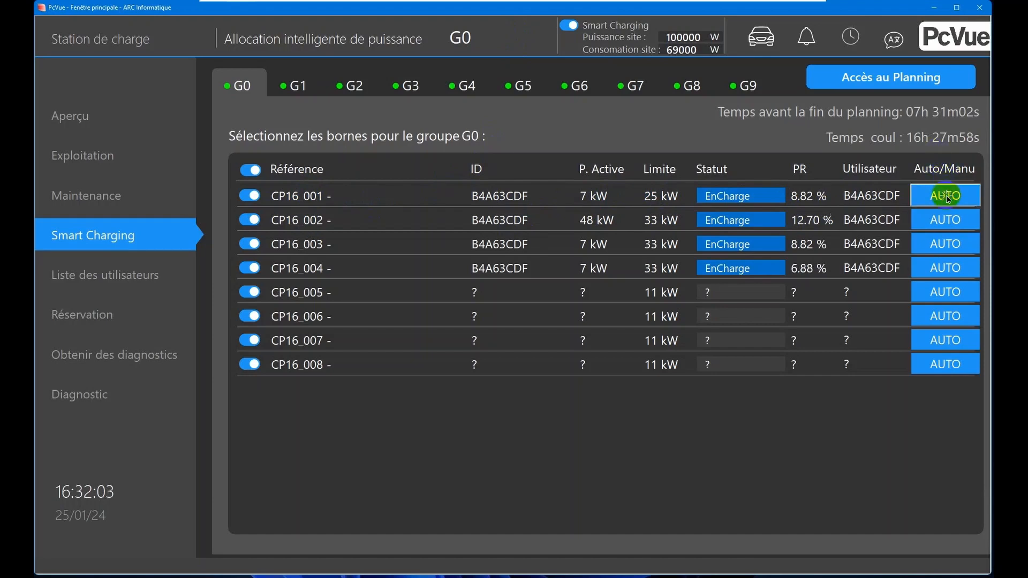
click(946, 196)
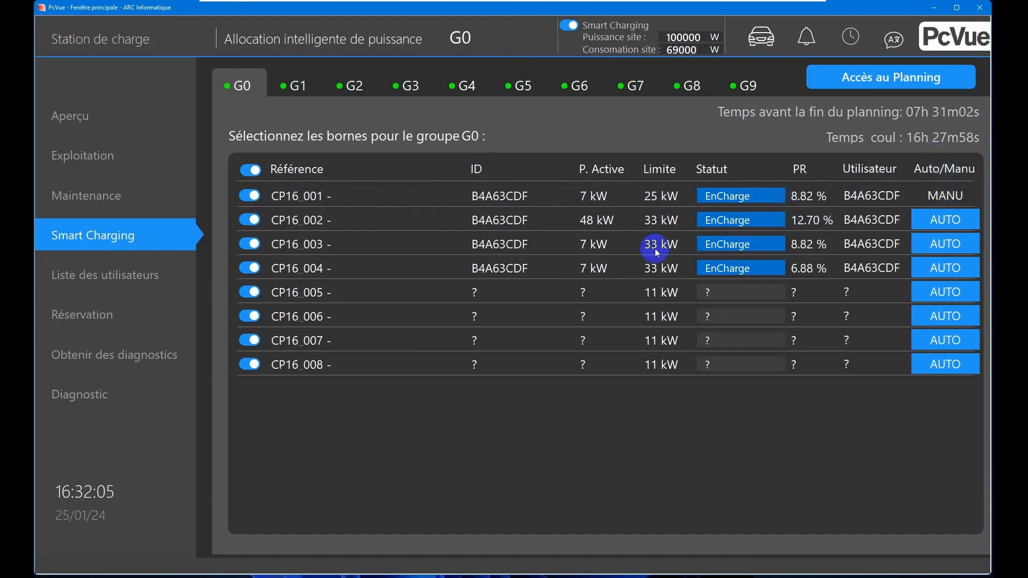
In the operation view, remotely stop the charging session on connector 01 of CP16_001
click(150, 154)
click(278, 111)
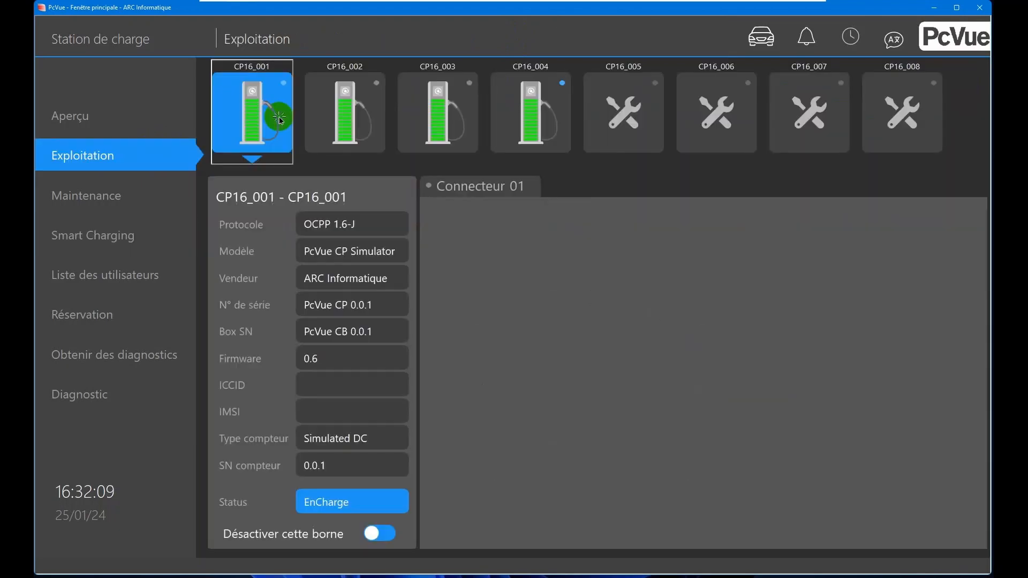
click(510, 193)
click(718, 456)
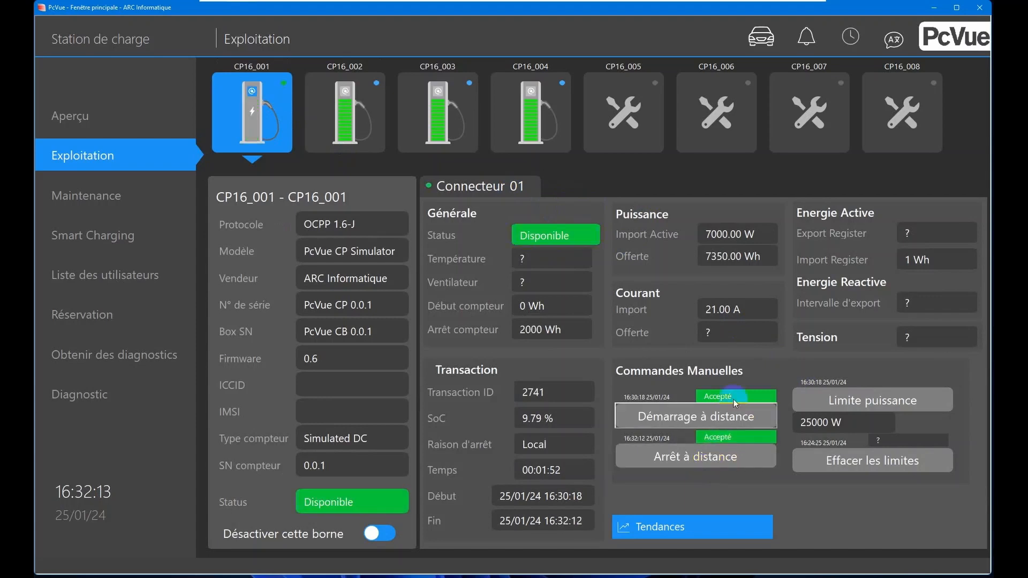
Go back to the smart charging planning for group G0 and check CP16_001's status, limit and mode
click(141, 236)
click(292, 191)
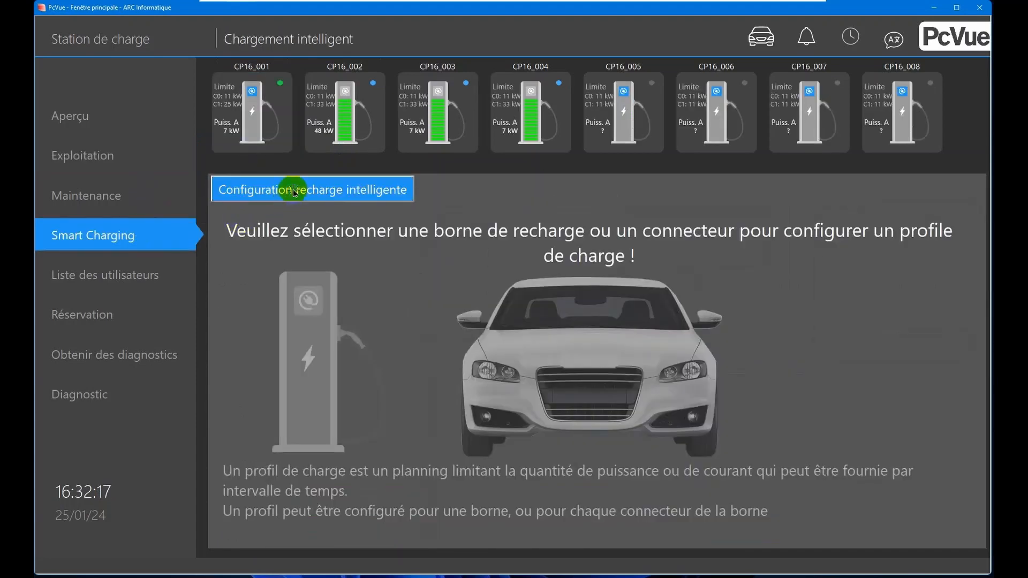
click(530, 35)
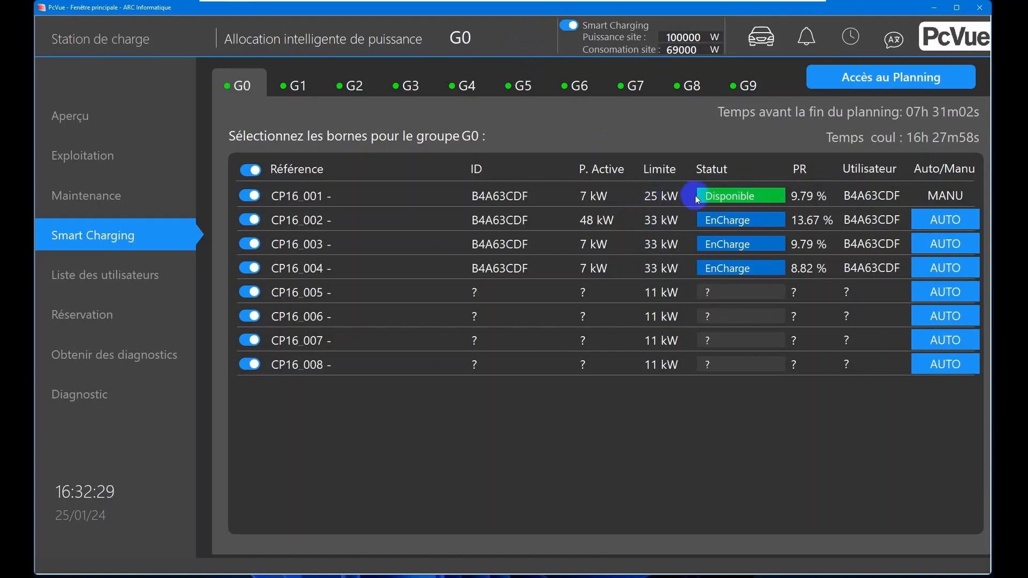
click(140, 199)
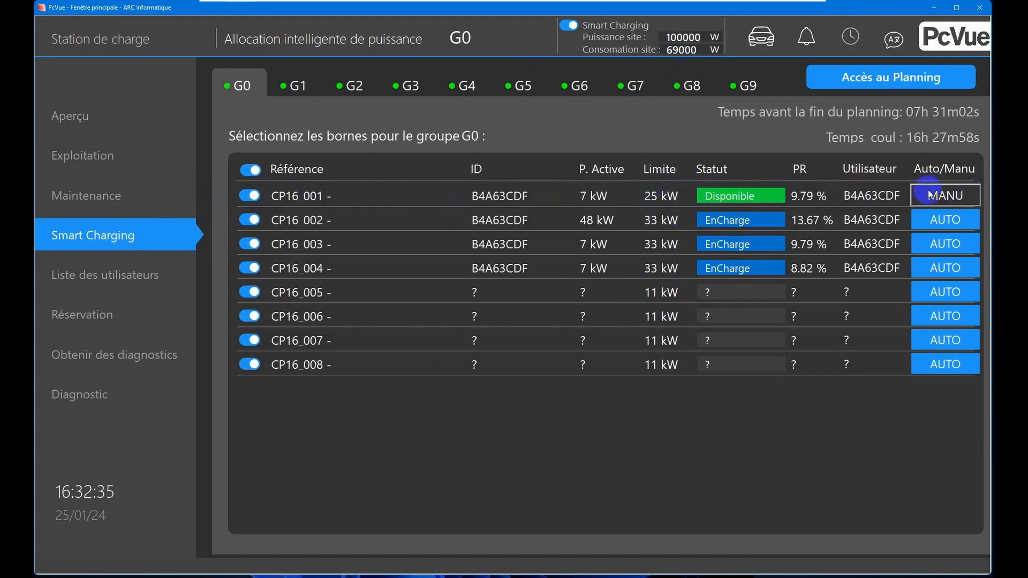
click(109, 228)
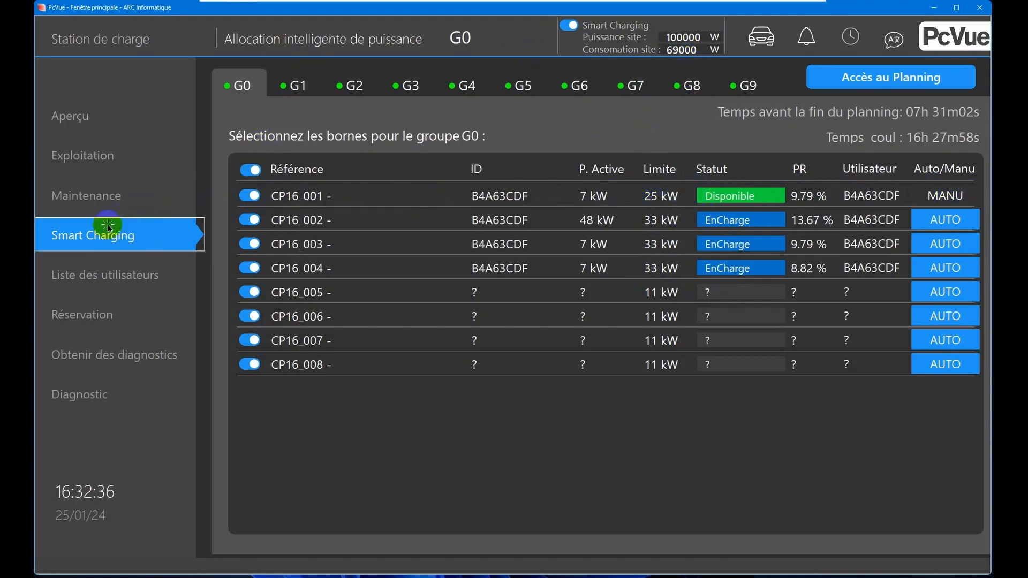
click(343, 127)
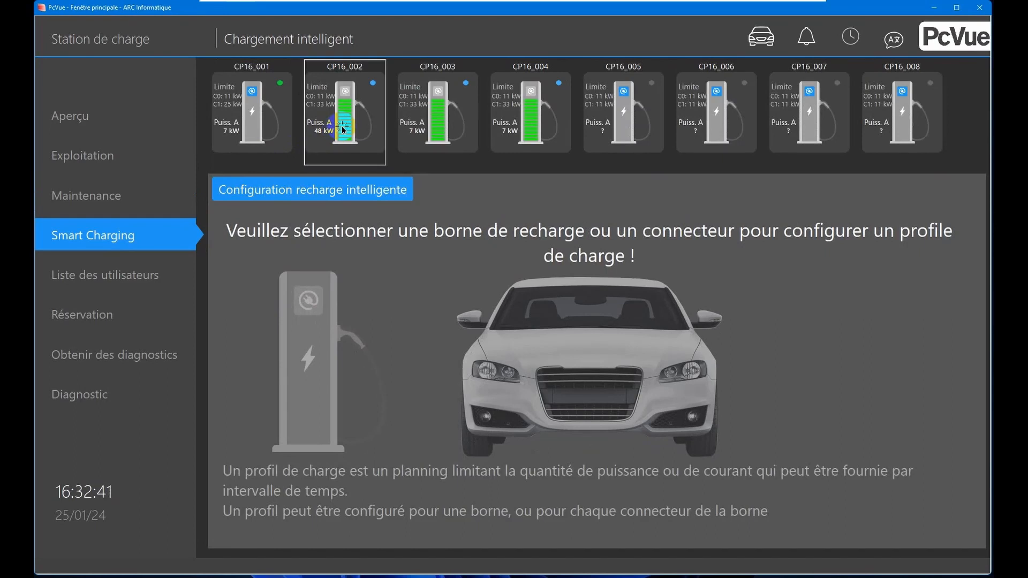
click(124, 265)
click(149, 232)
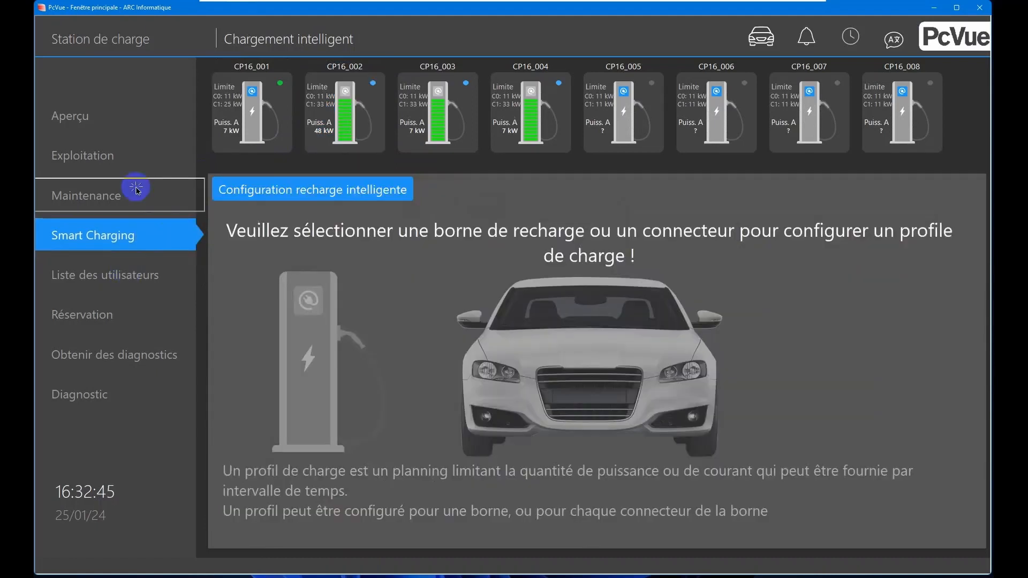
click(322, 191)
click(520, 30)
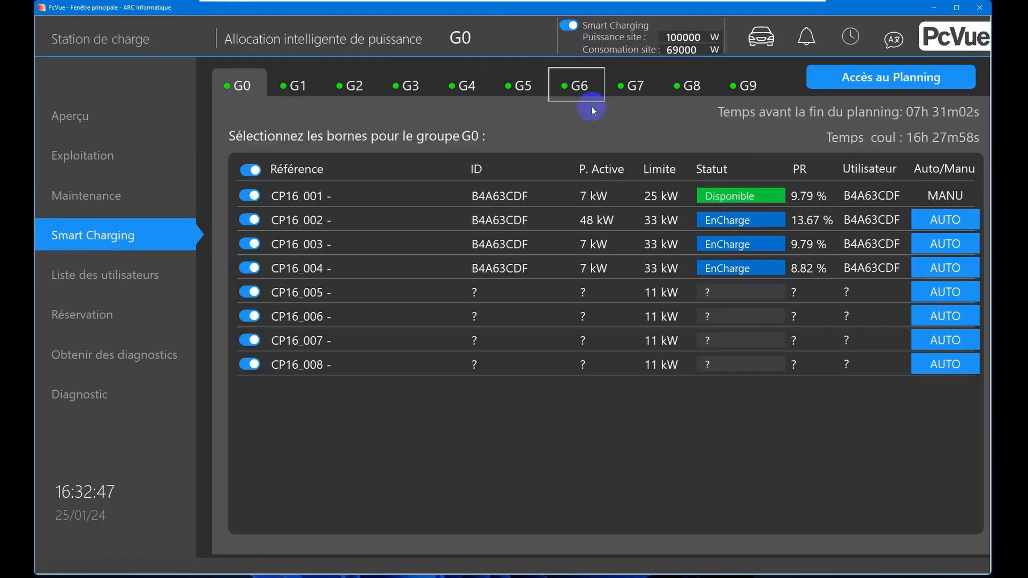
In the operation view, set the manual power limit for connector 01 of CP16_001 to 10000 W
click(178, 159)
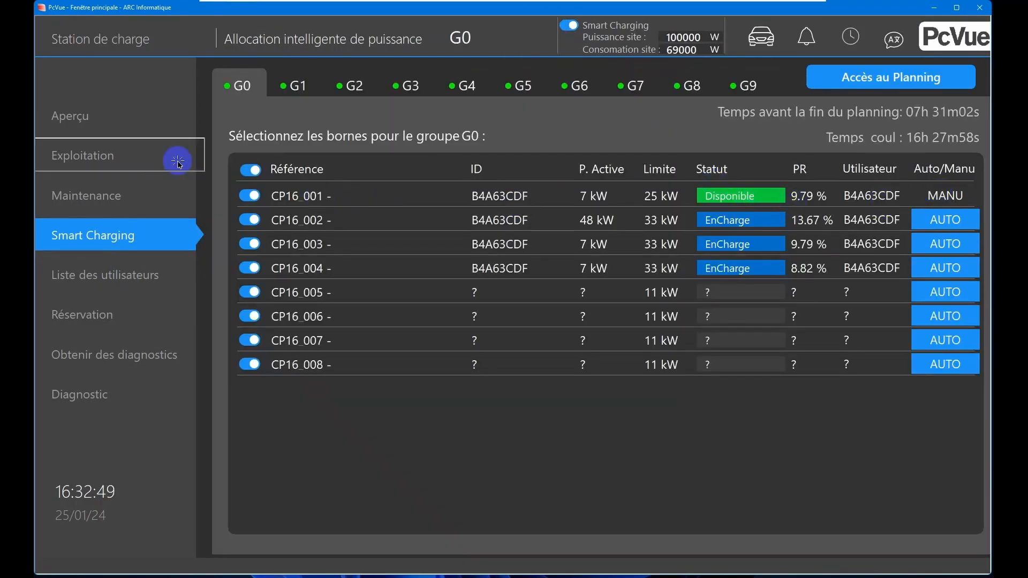
click(257, 110)
click(561, 186)
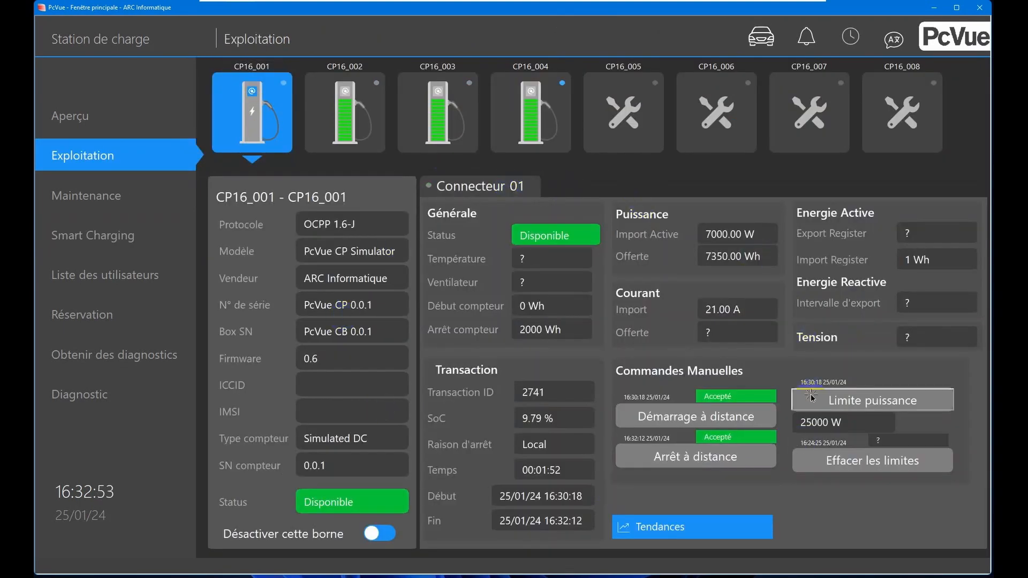
click(851, 422)
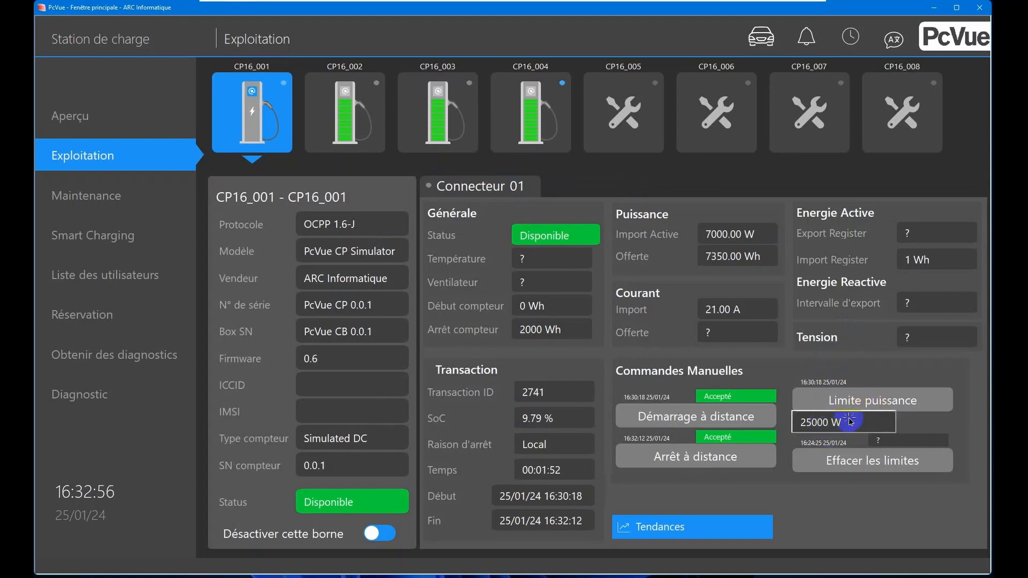
click(814, 423)
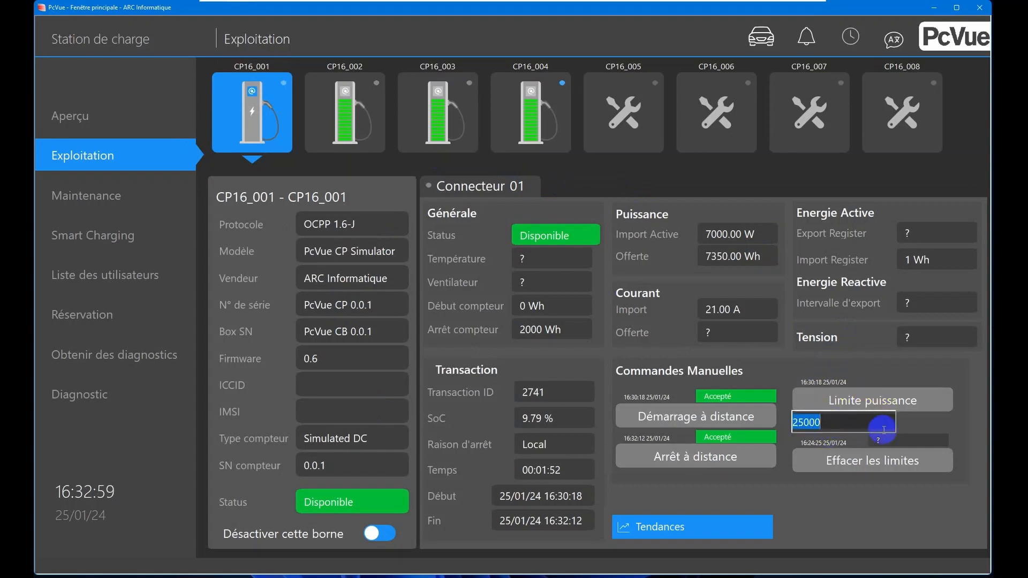
text(1)
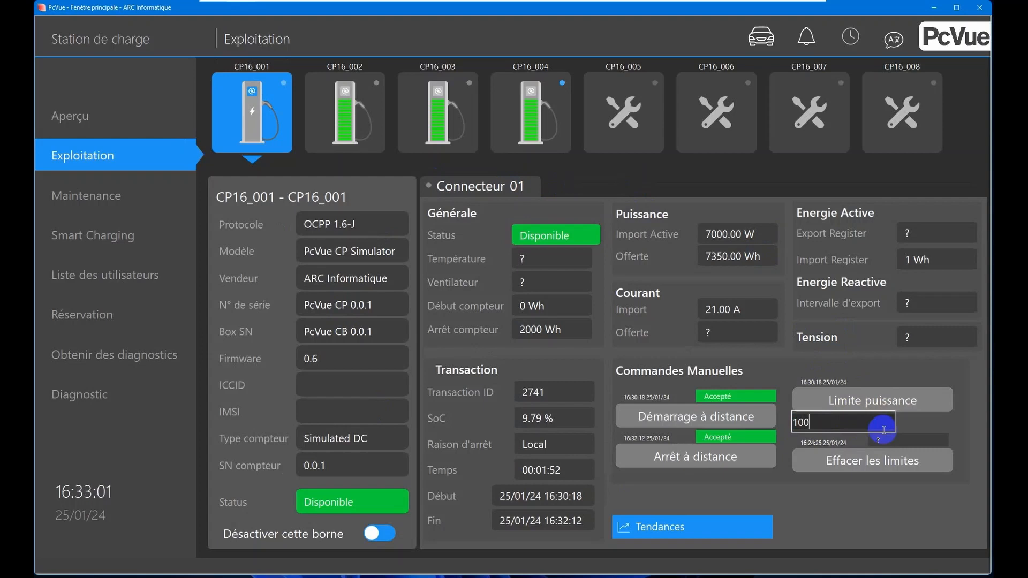
click(884, 431)
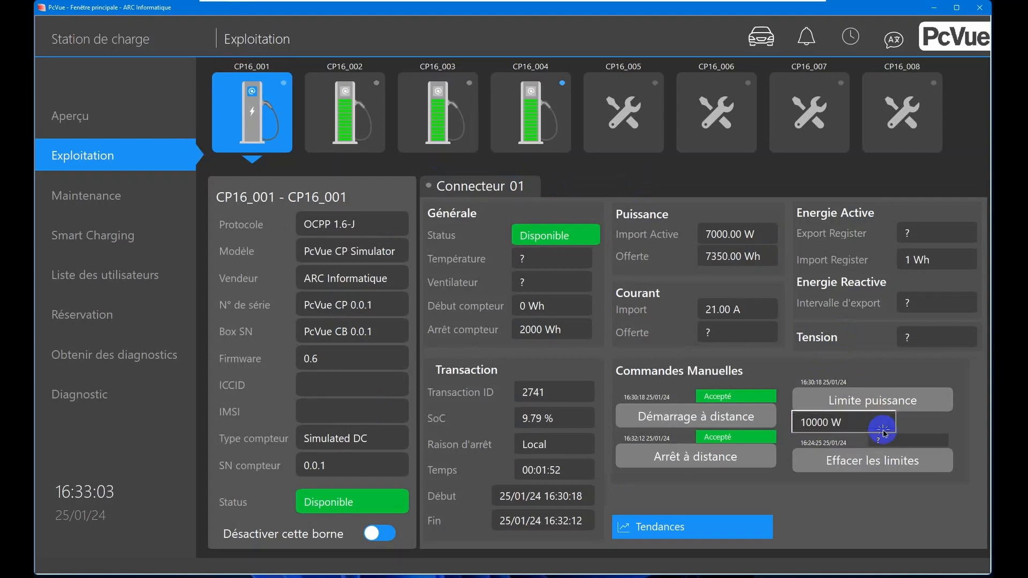
Open the charging profile for connector 01 of CP16_001 and try to send it with the 10000 W limit
click(889, 395)
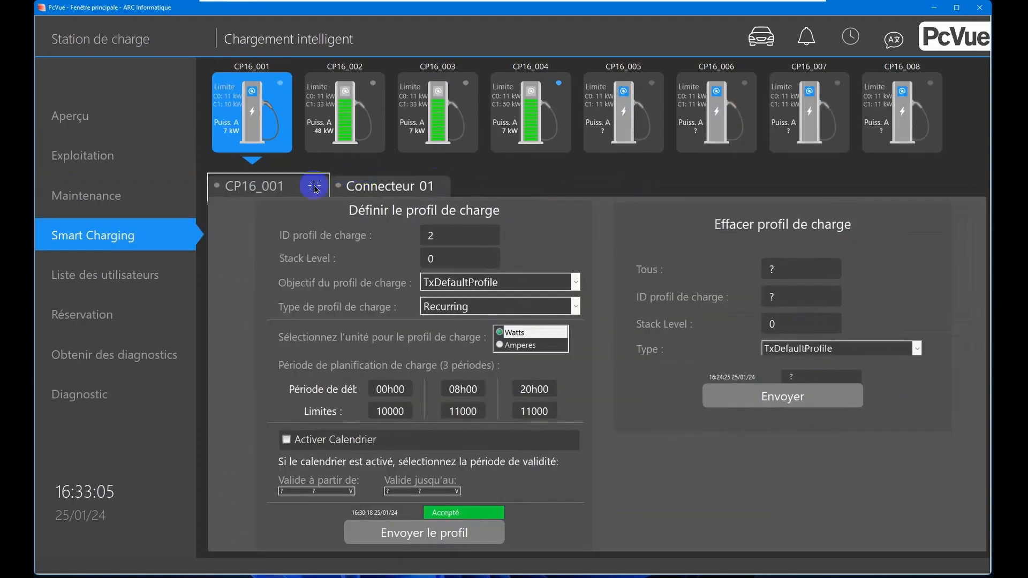
click(377, 412)
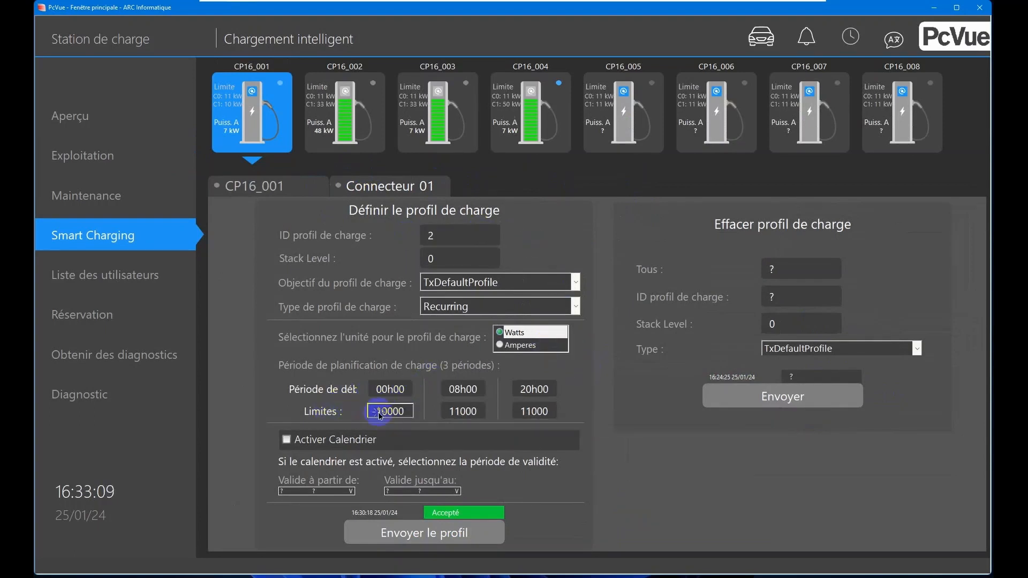
click(428, 530)
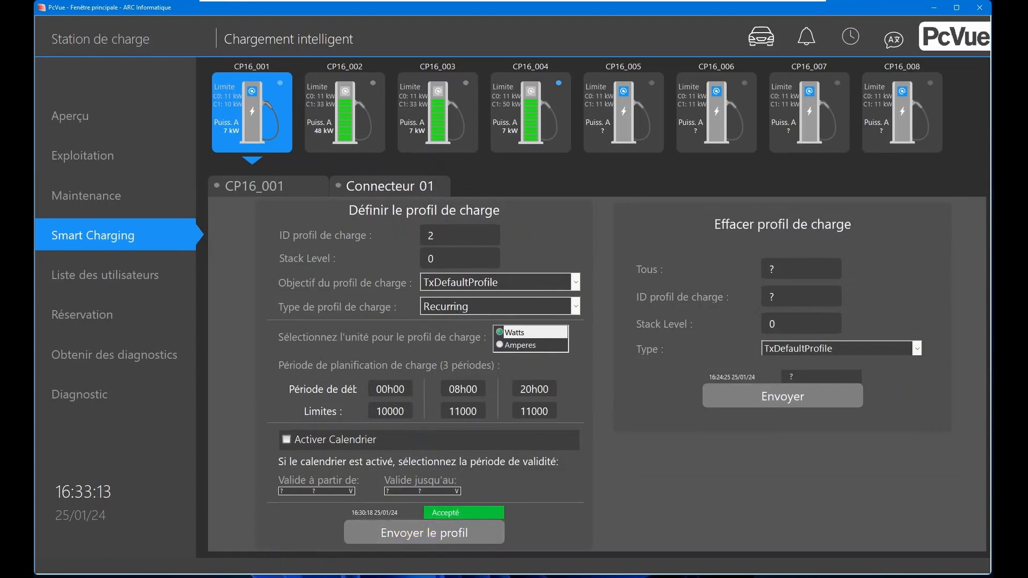
Reconnect the CP16_001 simulator in the browser, return to PcVue and send the connector 01 charging profile again
key(alt+Tab)
click(121, 9)
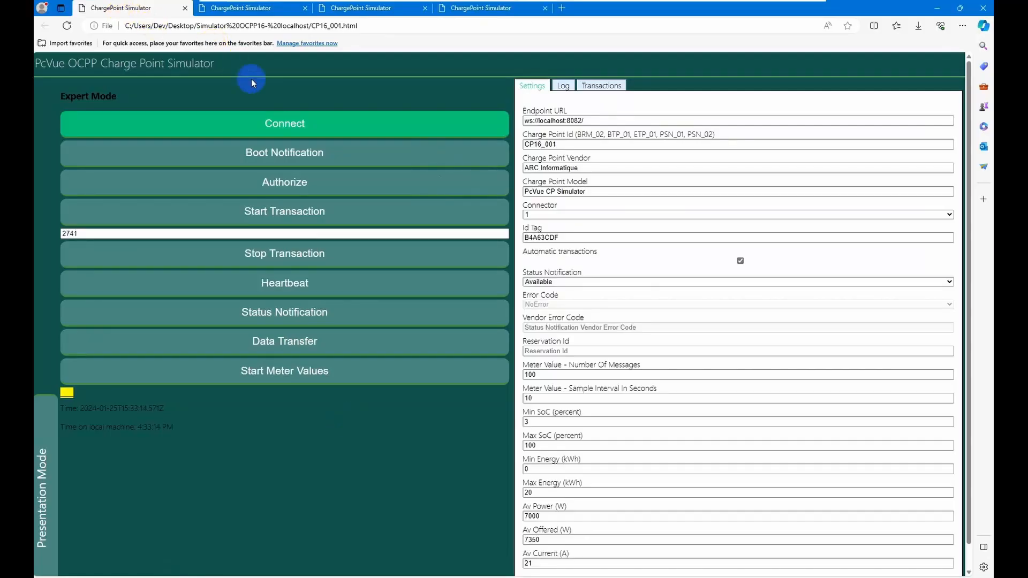
click(282, 125)
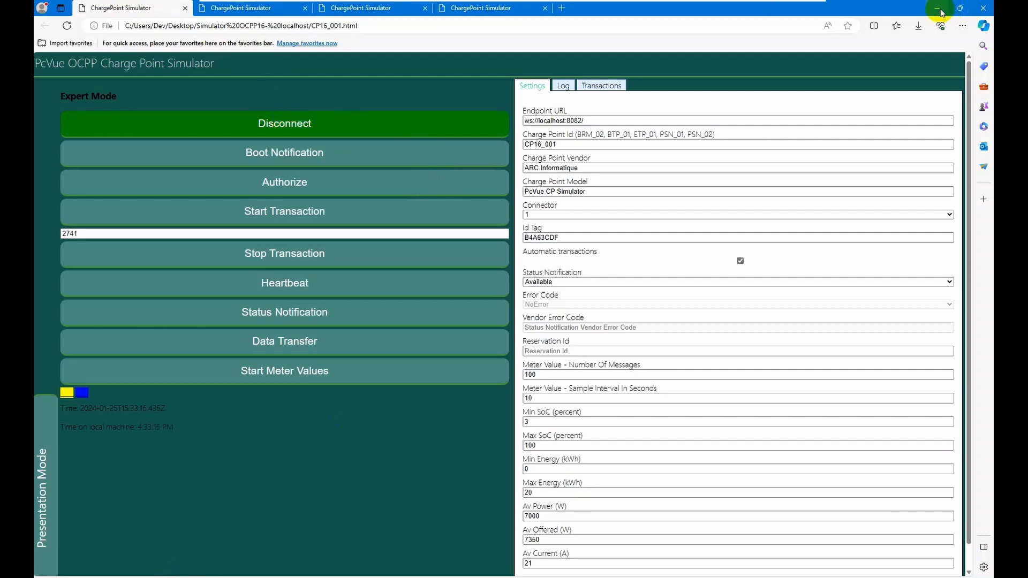
click(940, 10)
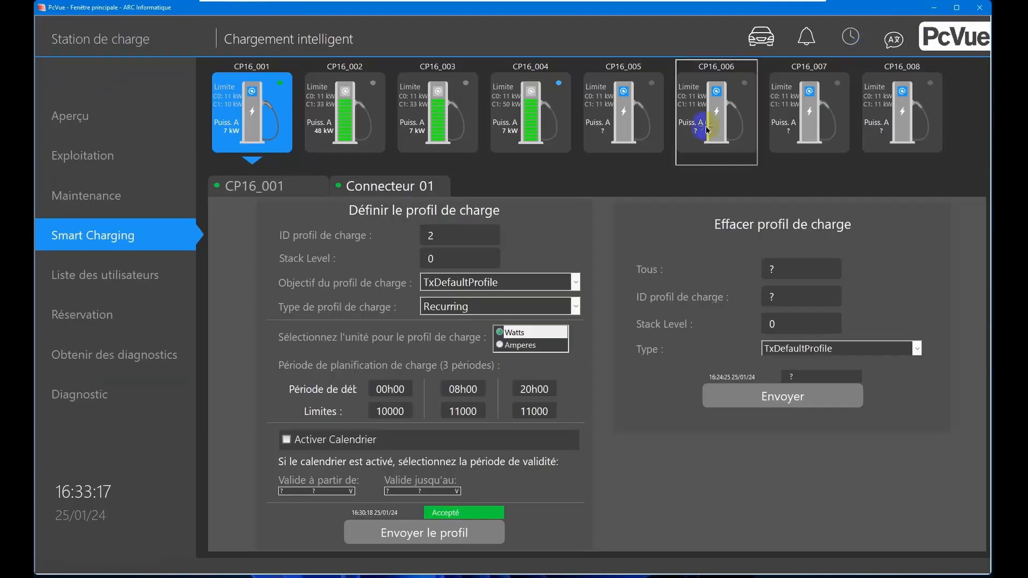
click(420, 536)
Examine the SetChargingProfile message and its limit in the CP16_001 simulator log, and return to PcVue
click(246, 577)
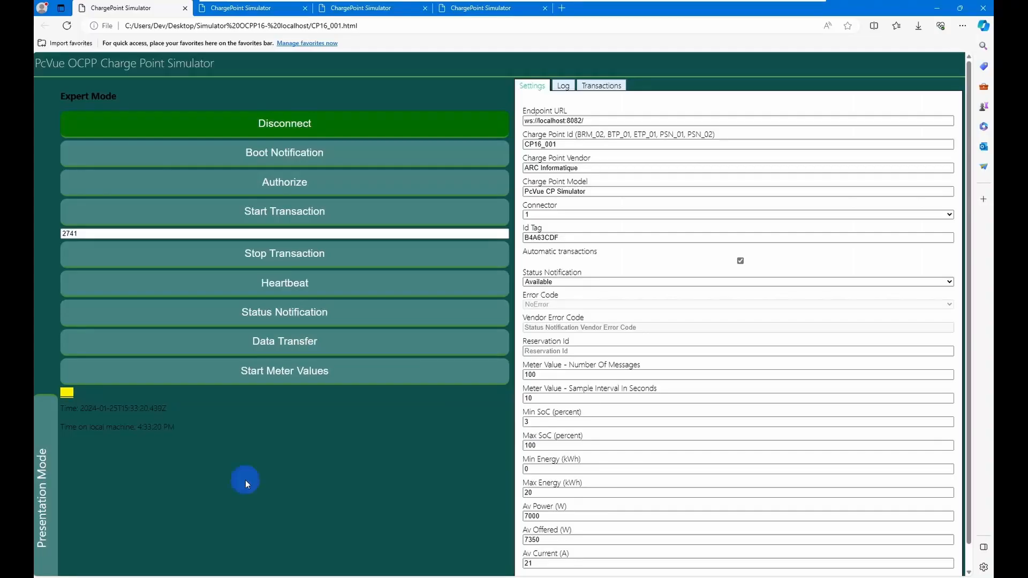
click(567, 85)
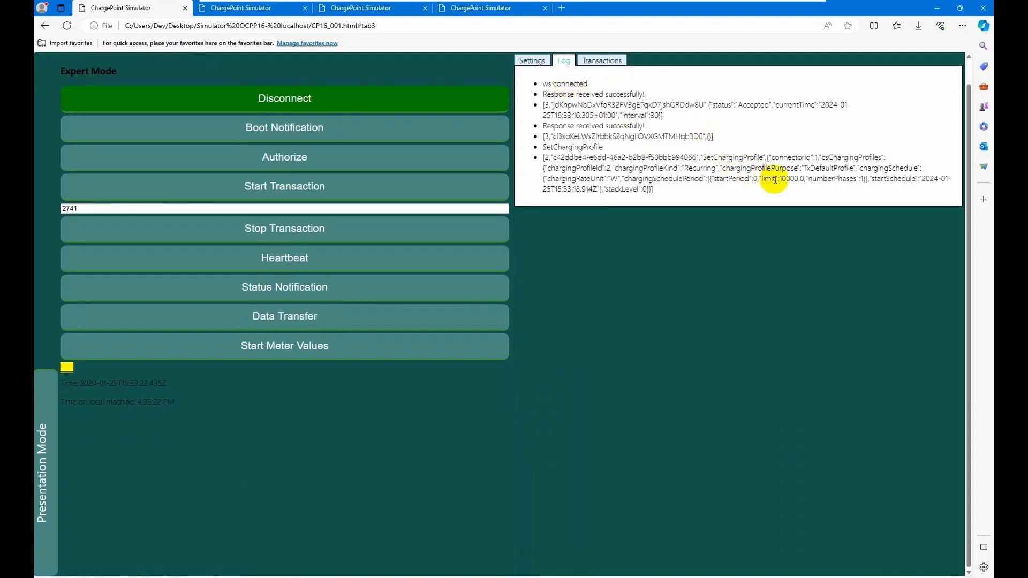
drag(778, 178, 809, 188)
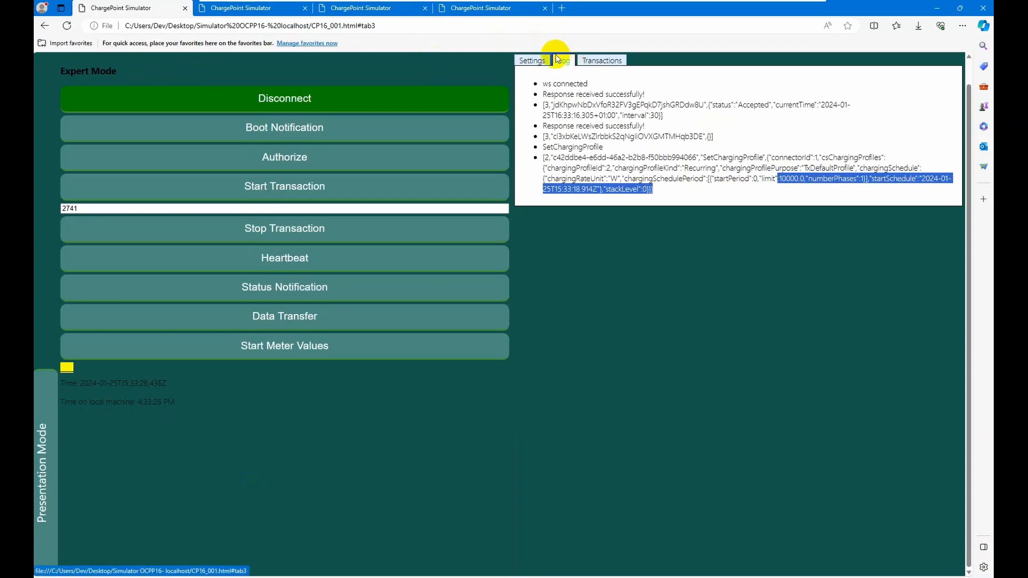
click(545, 169)
drag(545, 168, 664, 191)
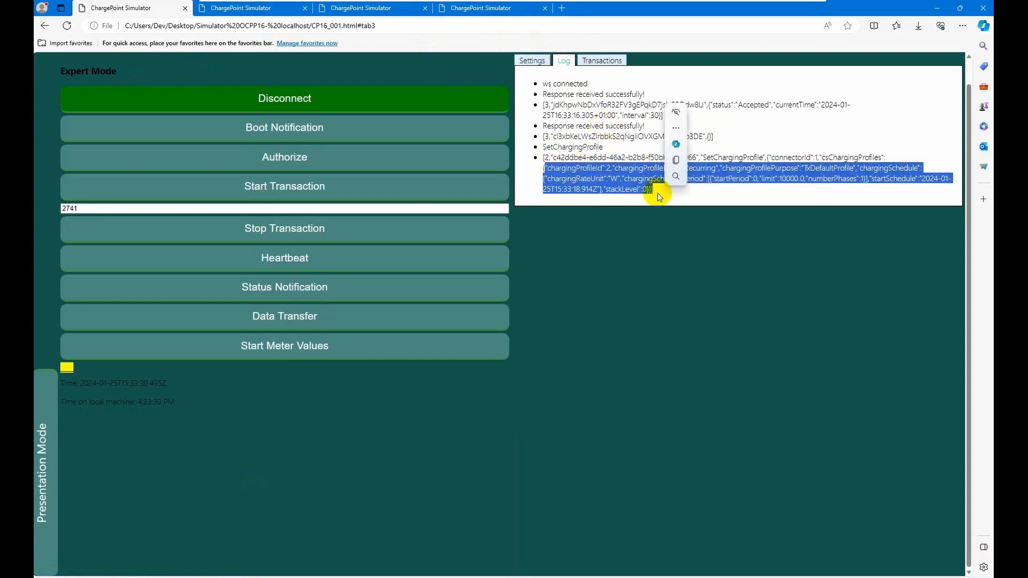
click(937, 7)
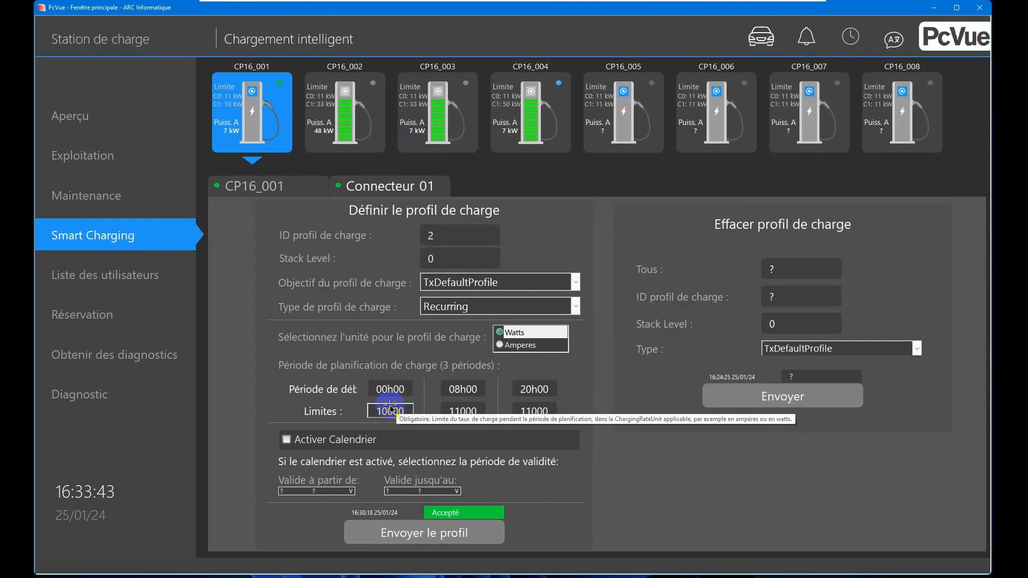
Reopen the smart charging planning for group G0 and set the site power (Puissance site) to 80000 W
click(156, 233)
click(319, 194)
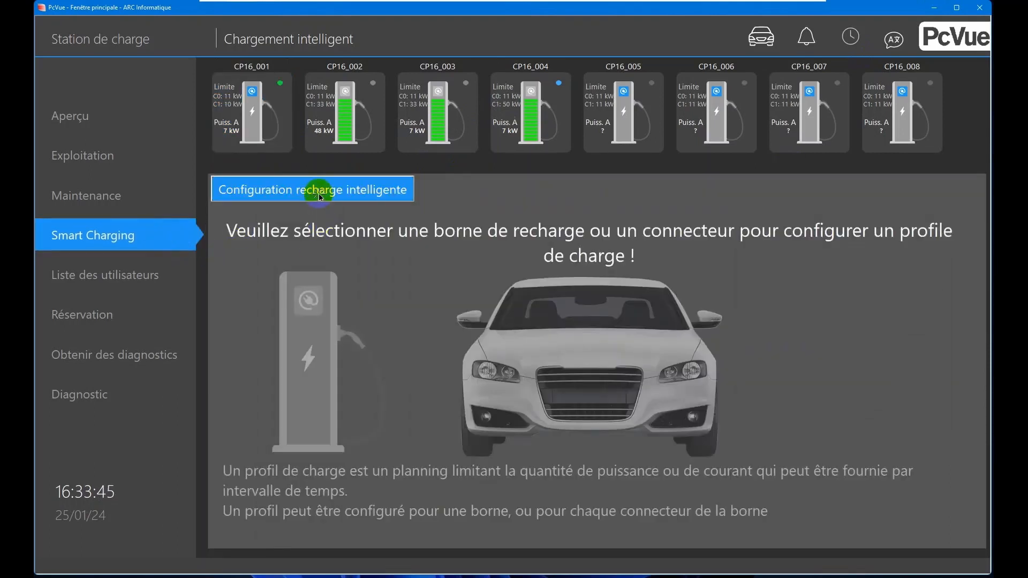
click(490, 37)
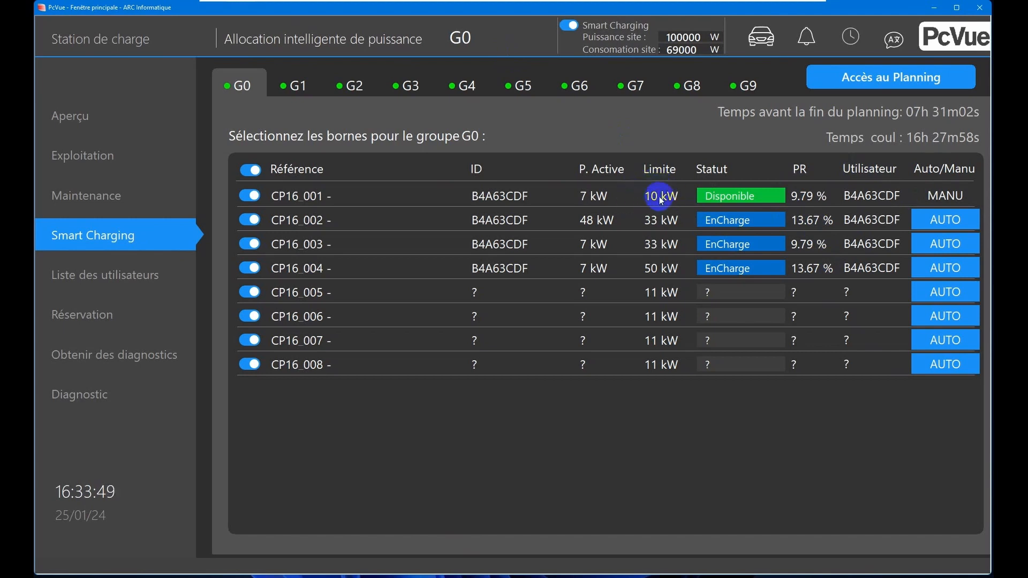
click(693, 38)
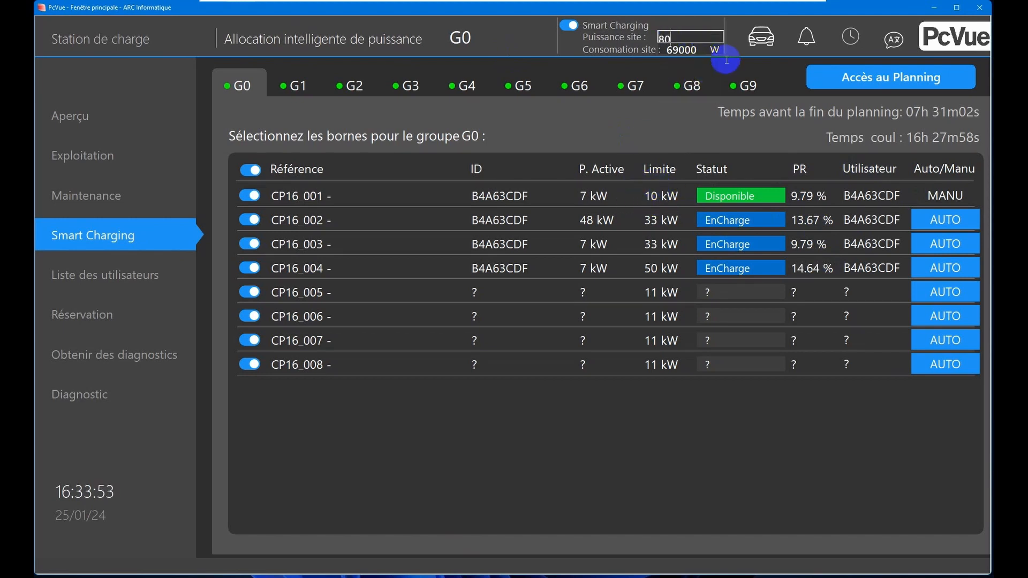
text(80000)
key(Return)
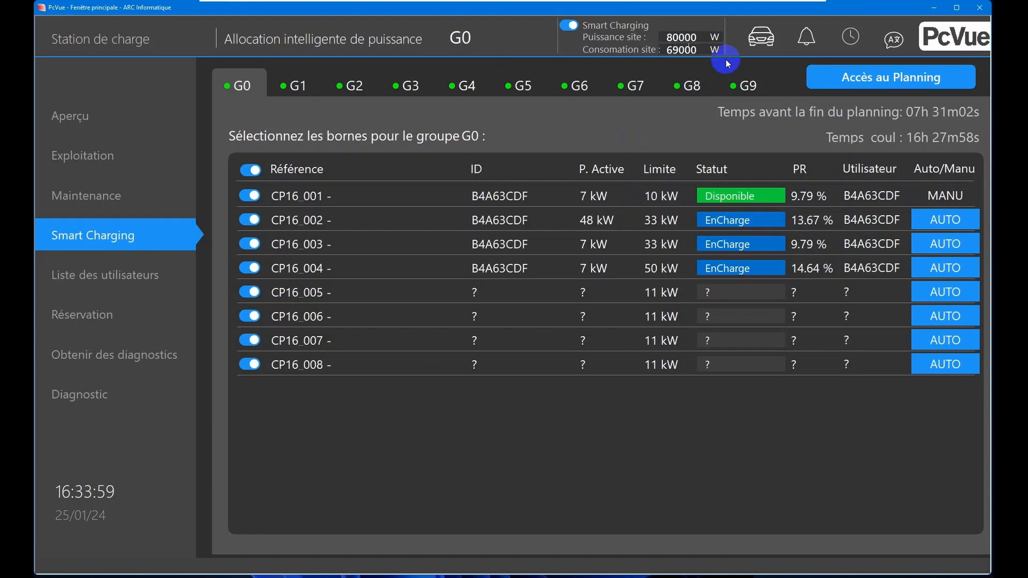
Reconnect the CP16_002 and CP16_003 simulators in the browser, check the CP16_004 connection, and return to PcVue
click(152, 574)
click(256, 8)
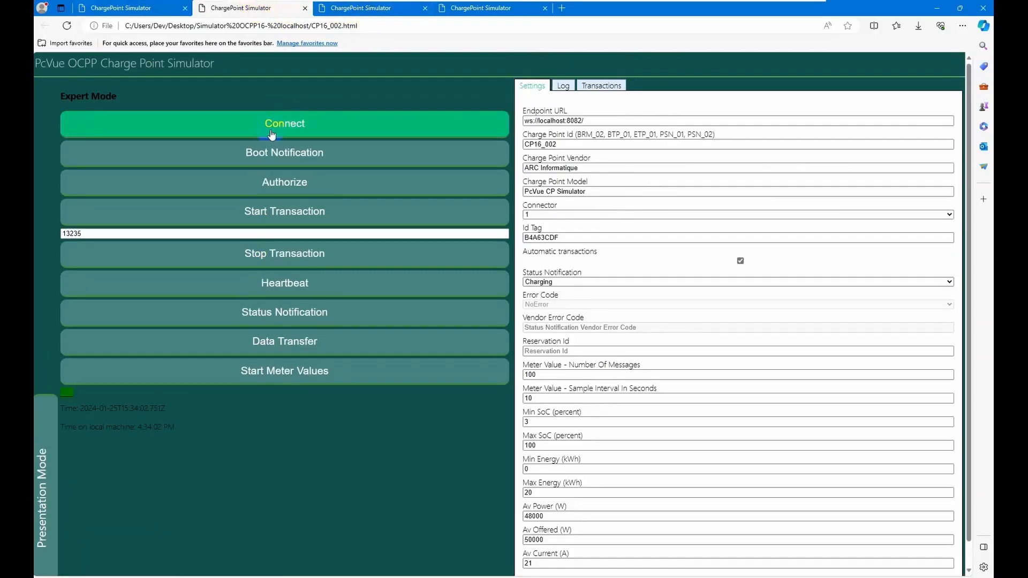
click(272, 134)
click(364, 8)
click(303, 123)
click(467, 11)
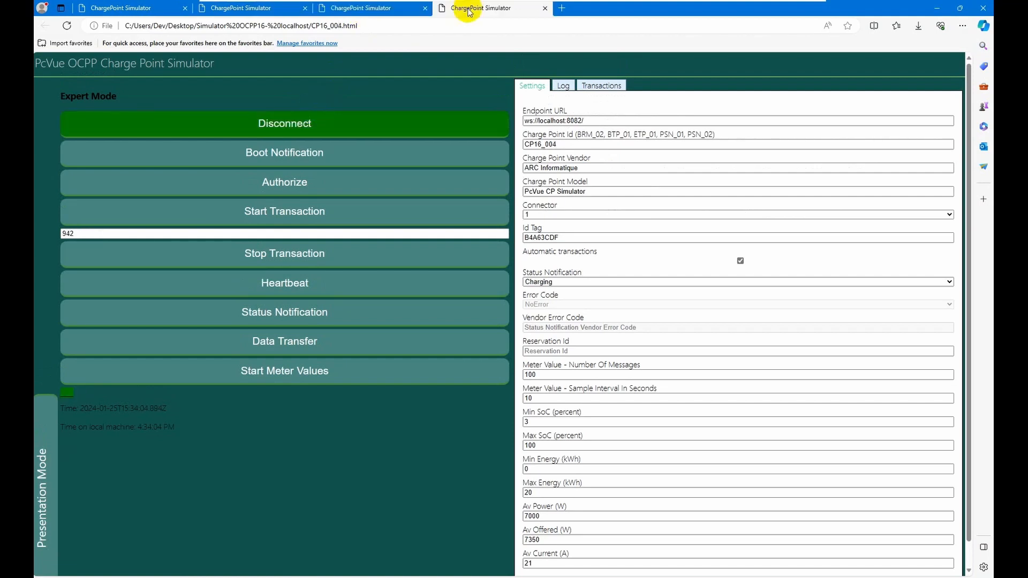
key(alt+Tab)
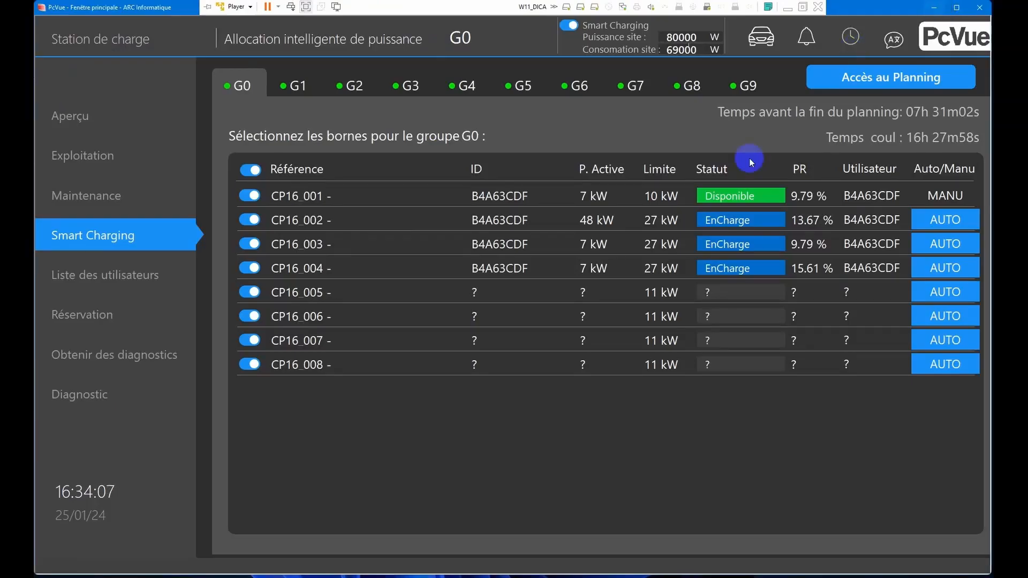